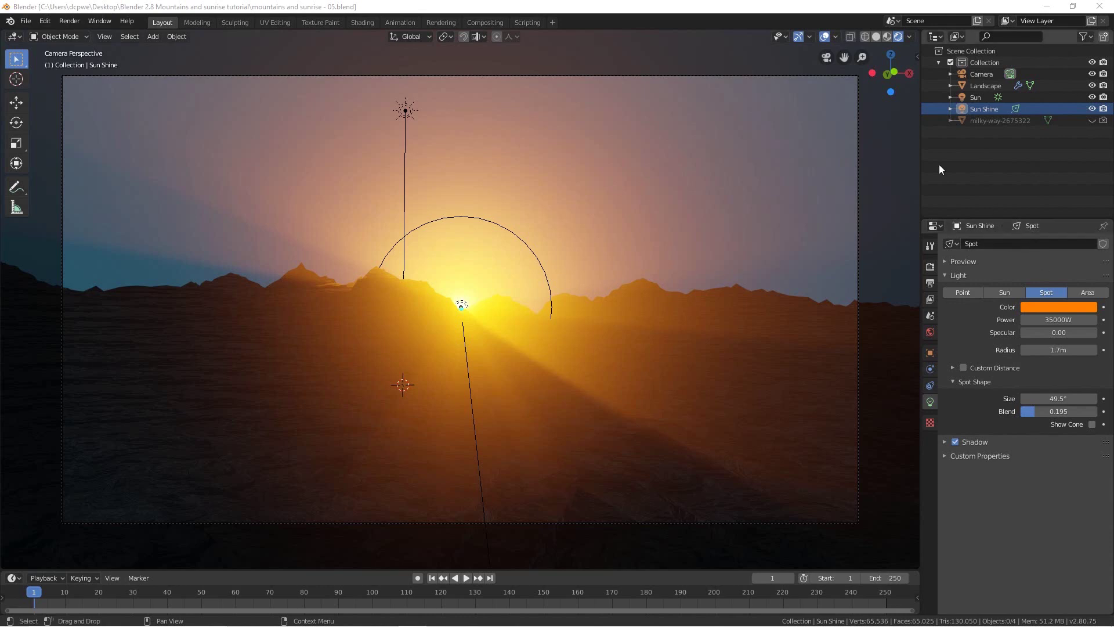
# Step: Set the scene's frame rate to 30 fps and the animation's end frame to 300
pyautogui.click(931, 284)
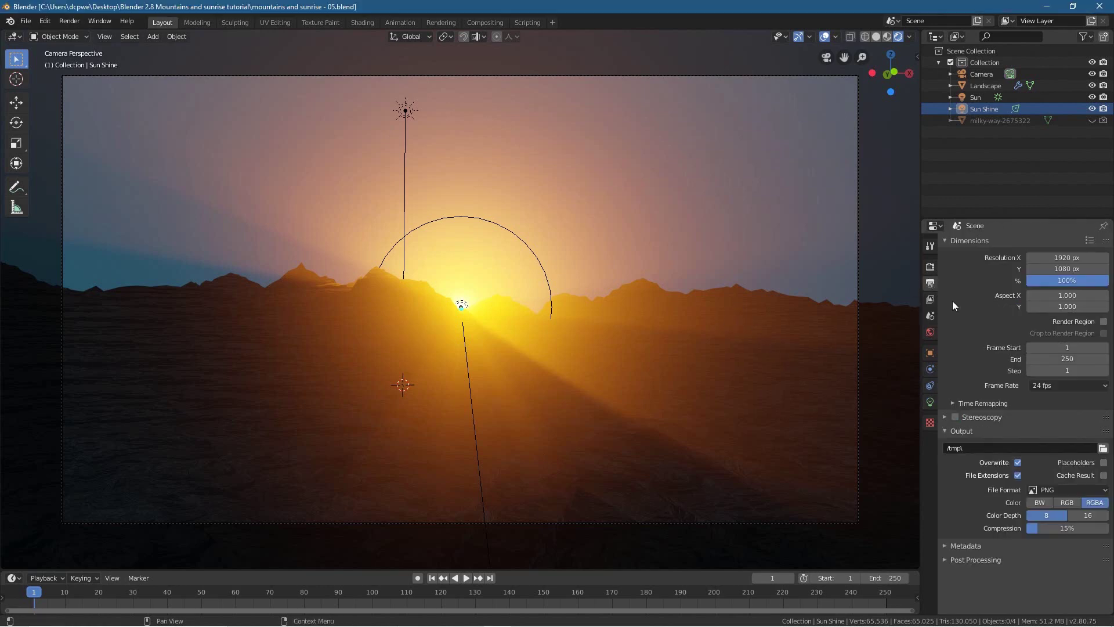
pyautogui.click(1053, 387)
pyautogui.click(1052, 444)
pyautogui.click(886, 577)
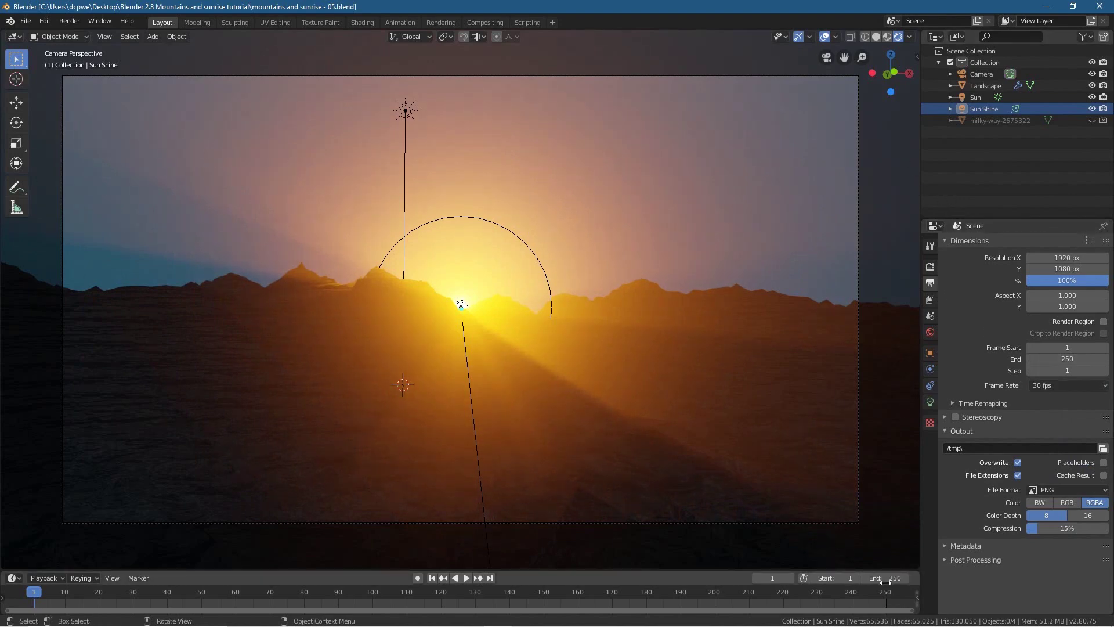
pyautogui.write('6')
pyautogui.write('00')
pyautogui.press('Return')
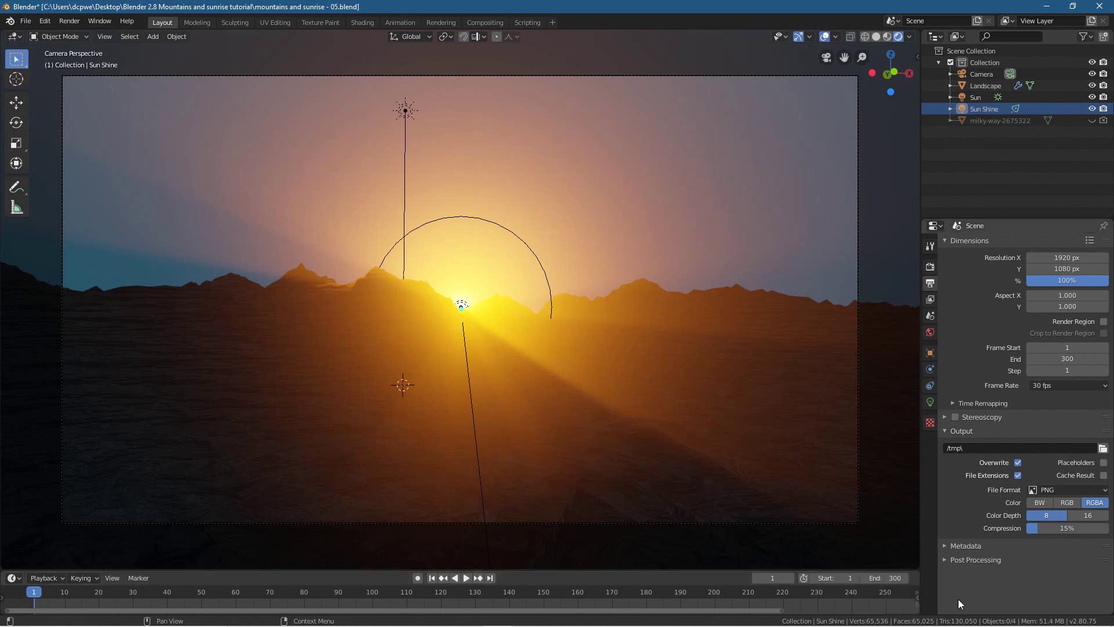
# Step: Tint the Eevee render's bloom color a very pale pink
pyautogui.click(930, 266)
pyautogui.click(945, 335)
pyautogui.moveTo(1028, 378); pyautogui.dragTo(1053, 405)
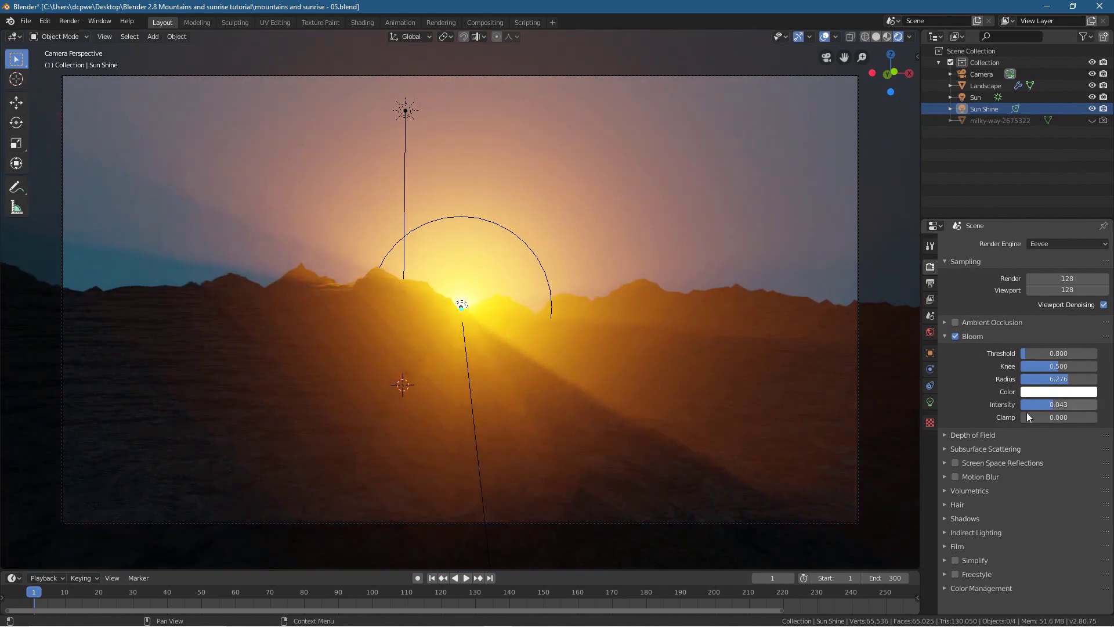
pyautogui.click(1044, 392)
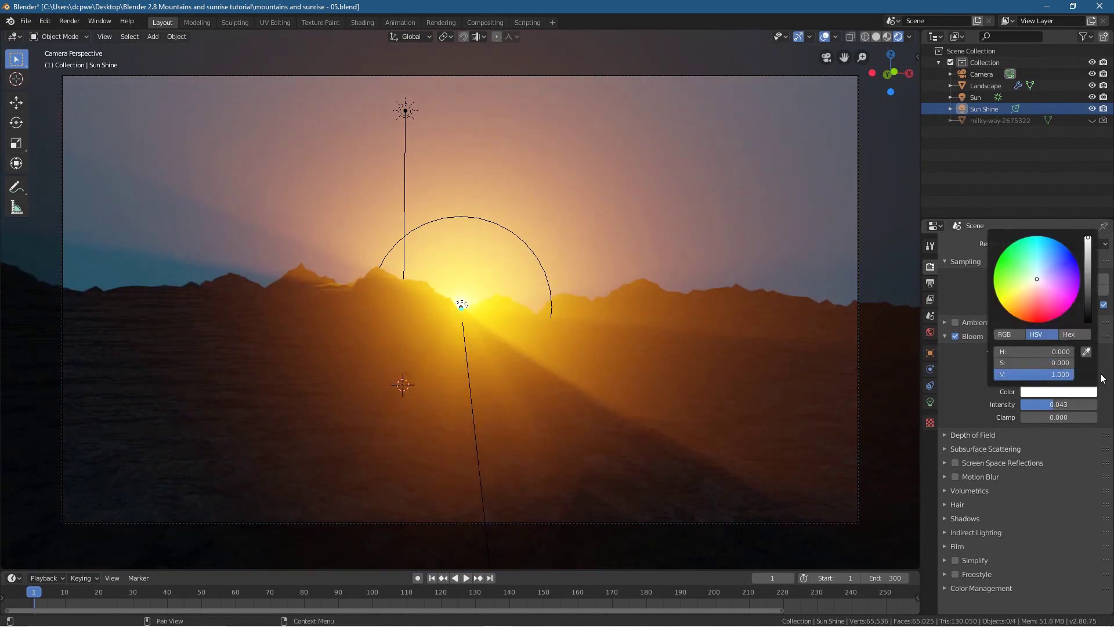
pyautogui.click(1078, 285)
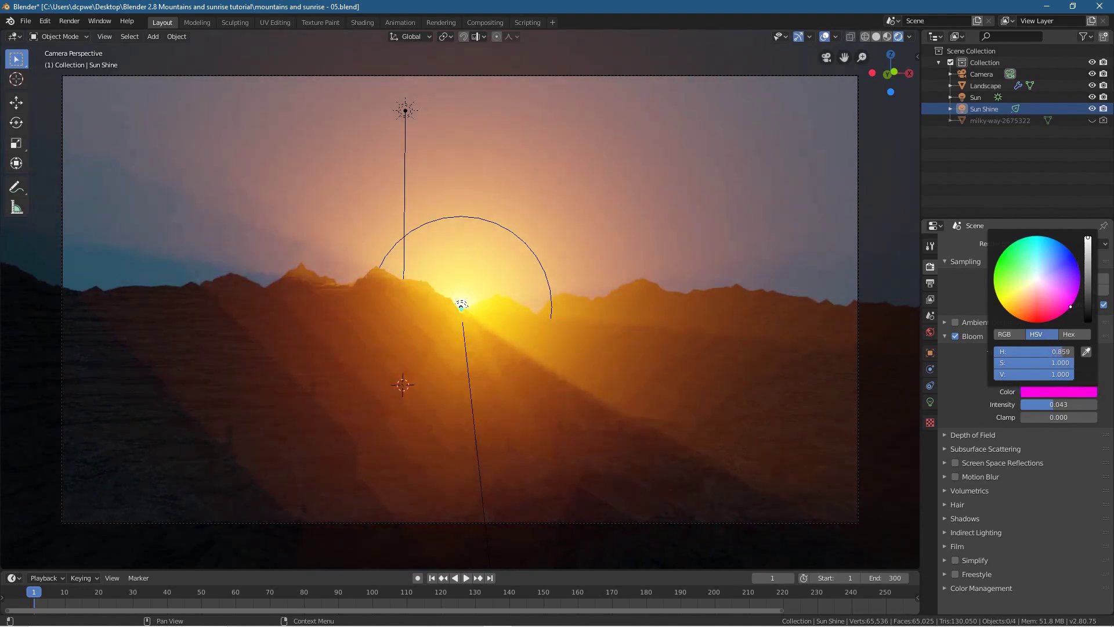
pyautogui.moveTo(1079, 286); pyautogui.dragTo(1039, 280)
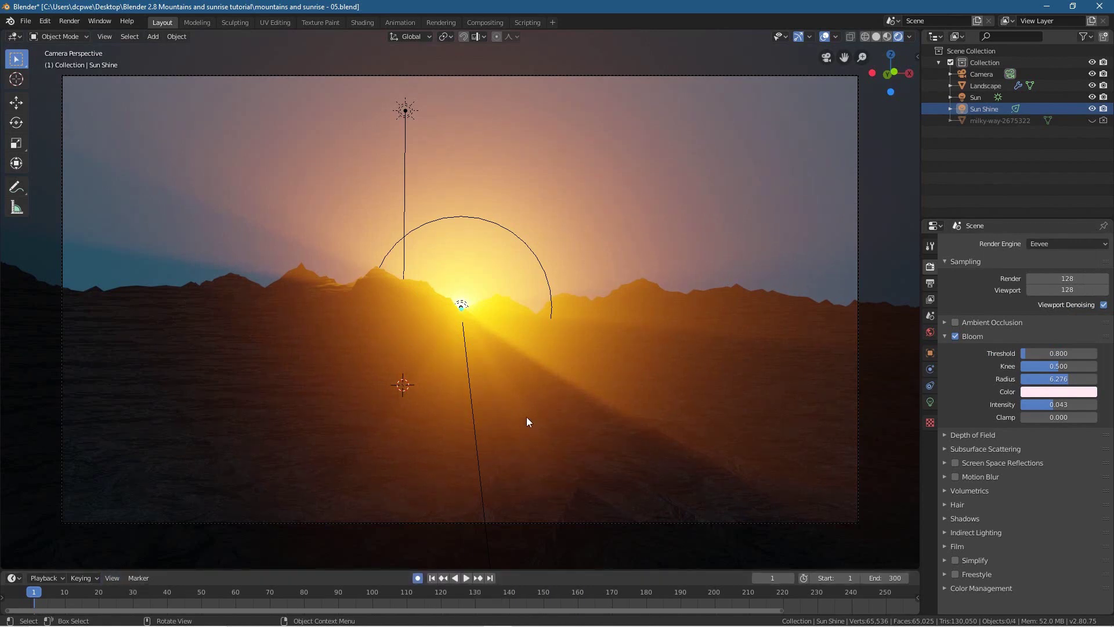
# Step: Keyframe the camera's current location and rotation at frame 1
pyautogui.click(977, 73)
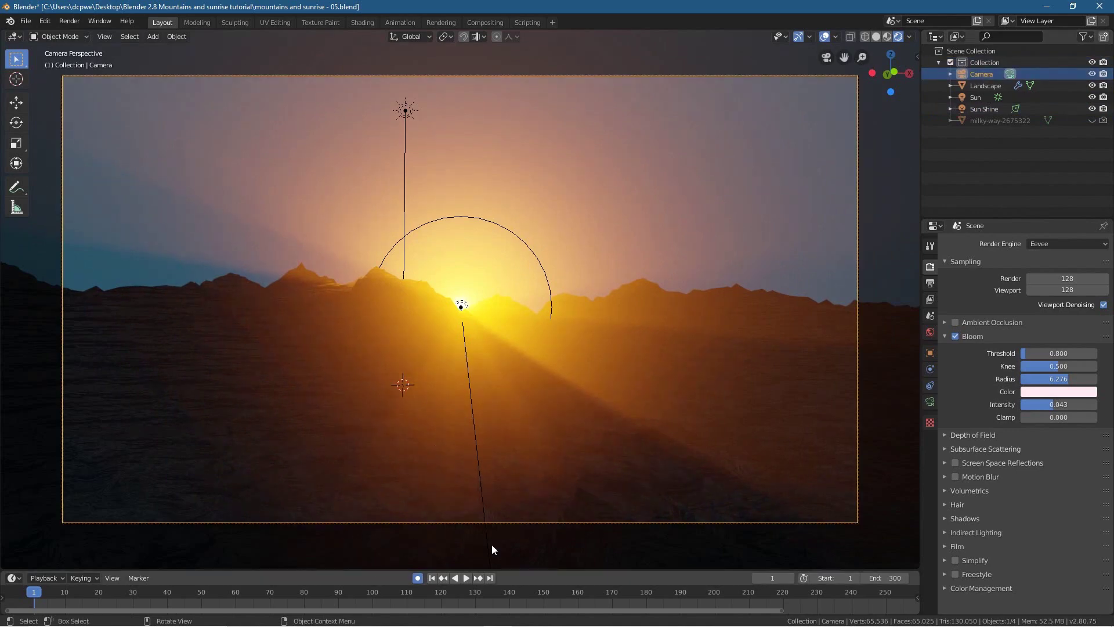
pyautogui.click(930, 353)
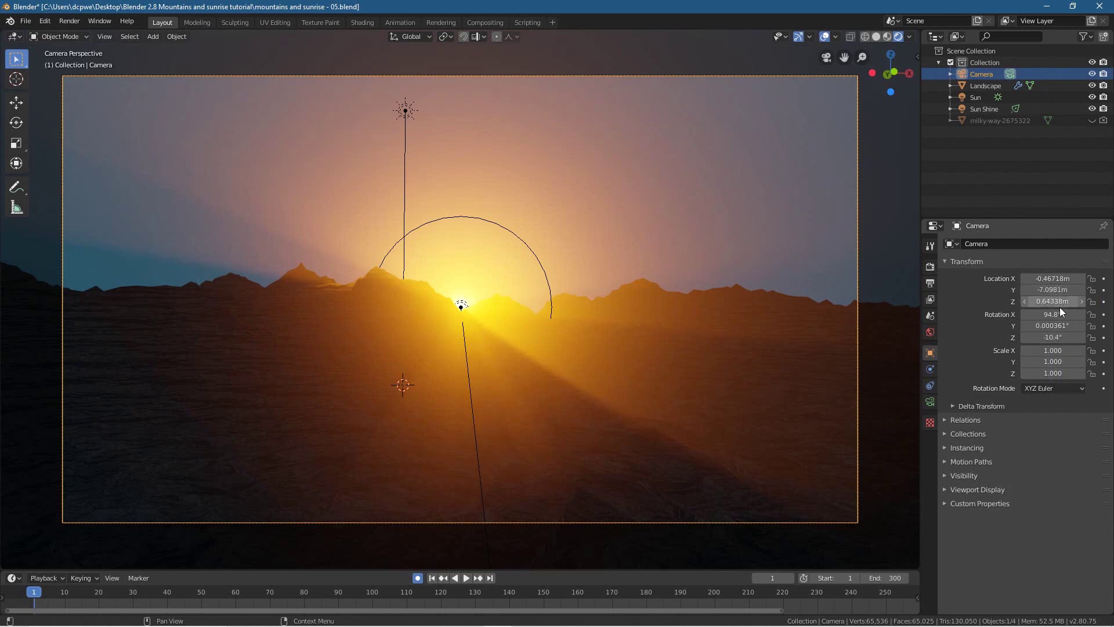
pyautogui.press('i')
pyautogui.press('i')
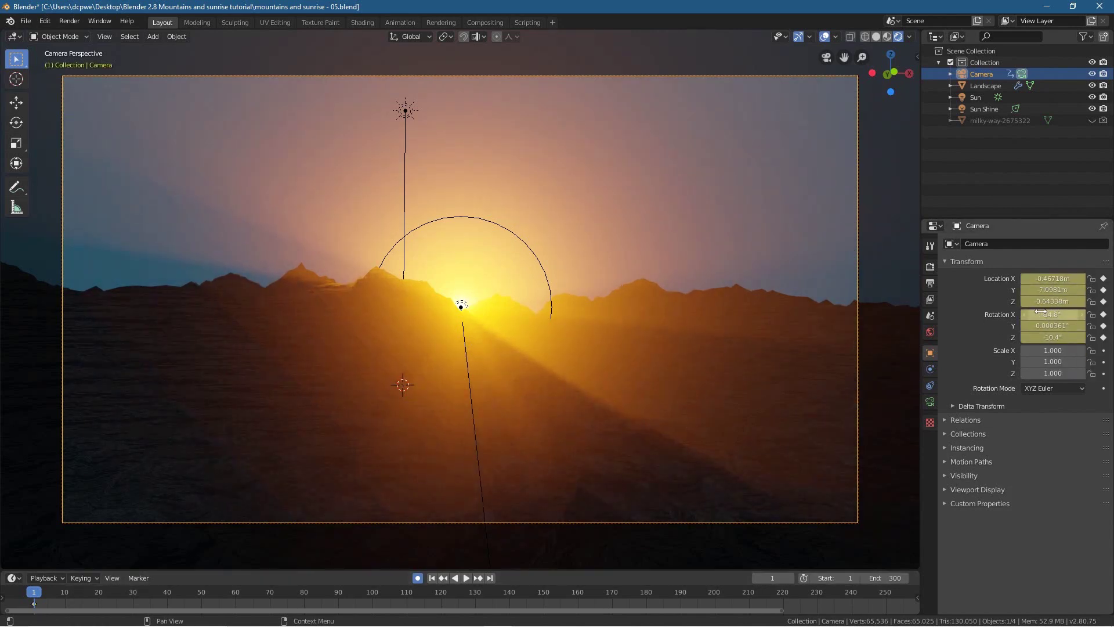
# Step: Keyframe the same camera location and rotation at frame 90
pyautogui.moveTo(33, 593); pyautogui.dragTo(340, 597)
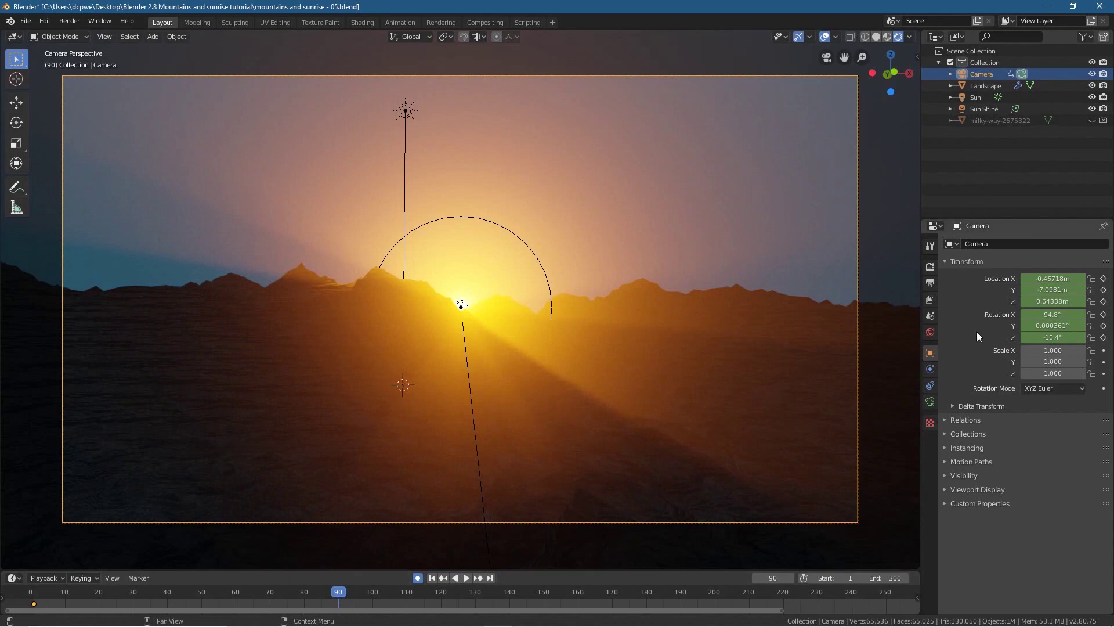
pyautogui.press('i')
pyautogui.press('i')
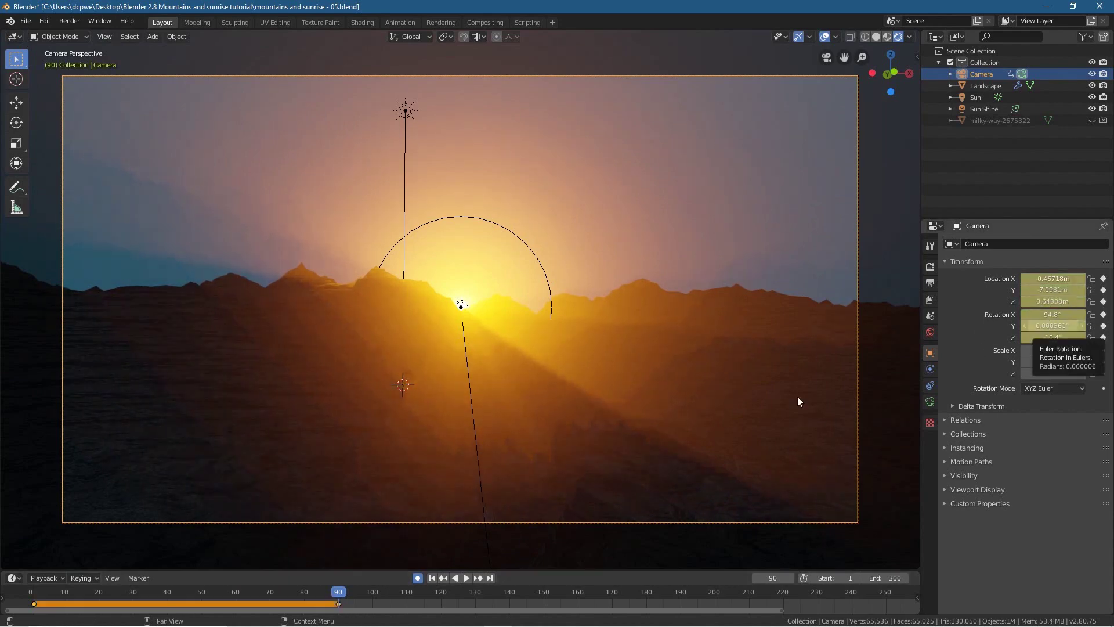
# Step: At frame 1, fly the camera forward toward the sun to about X 0.089 m, Y -4.076 m, Z 0.900 m
pyautogui.moveTo(341, 597); pyautogui.dragTo(33, 597)
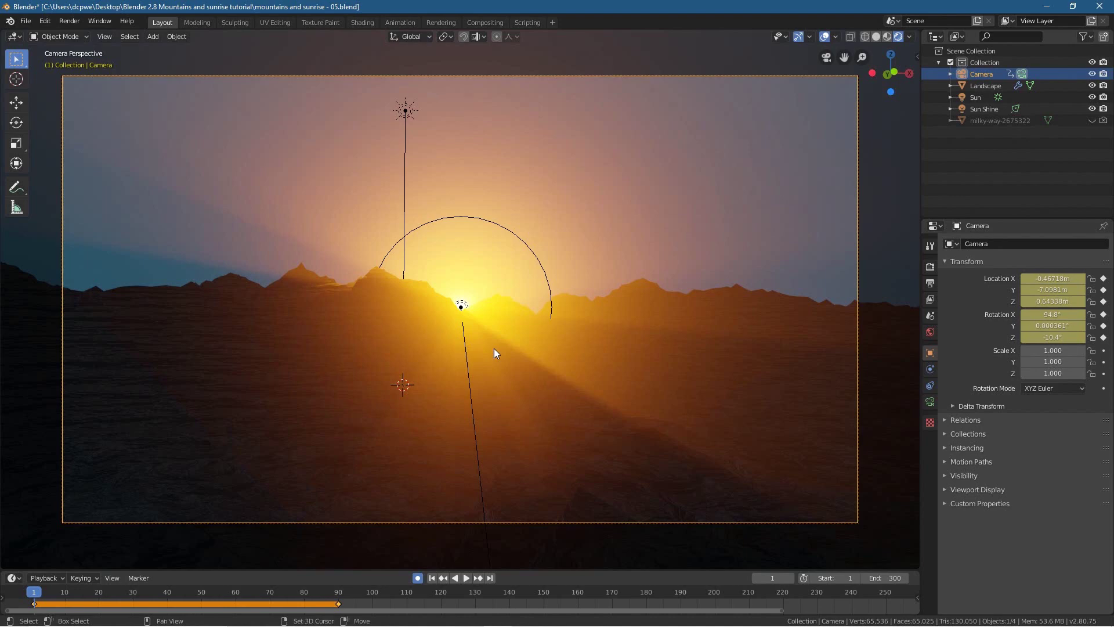
pyautogui.hotkey('shift', '`')
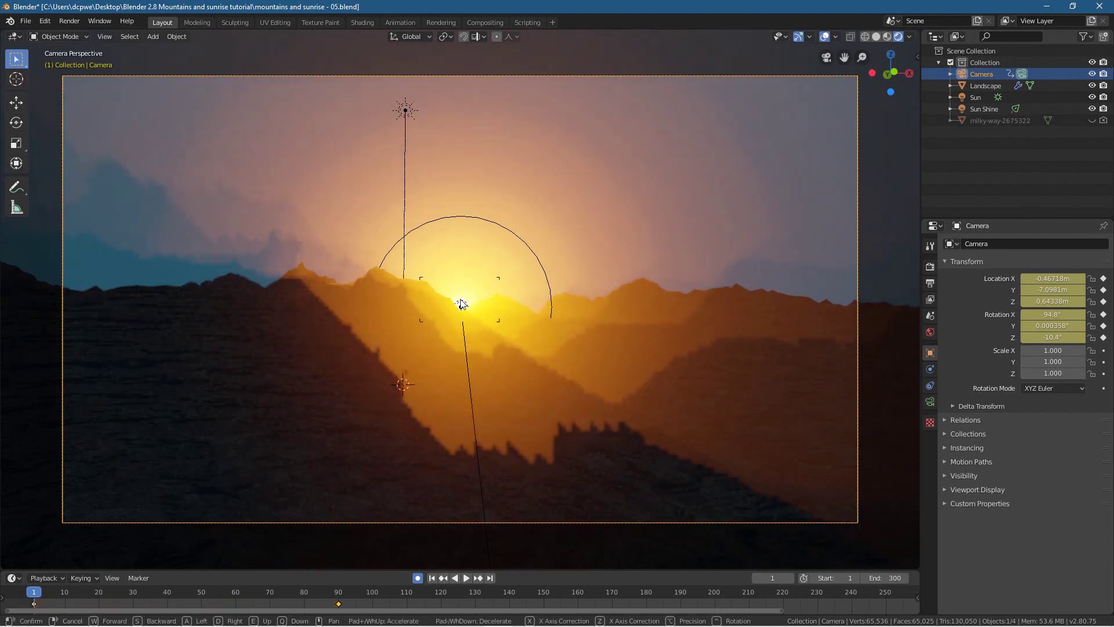
pyautogui.press('w')
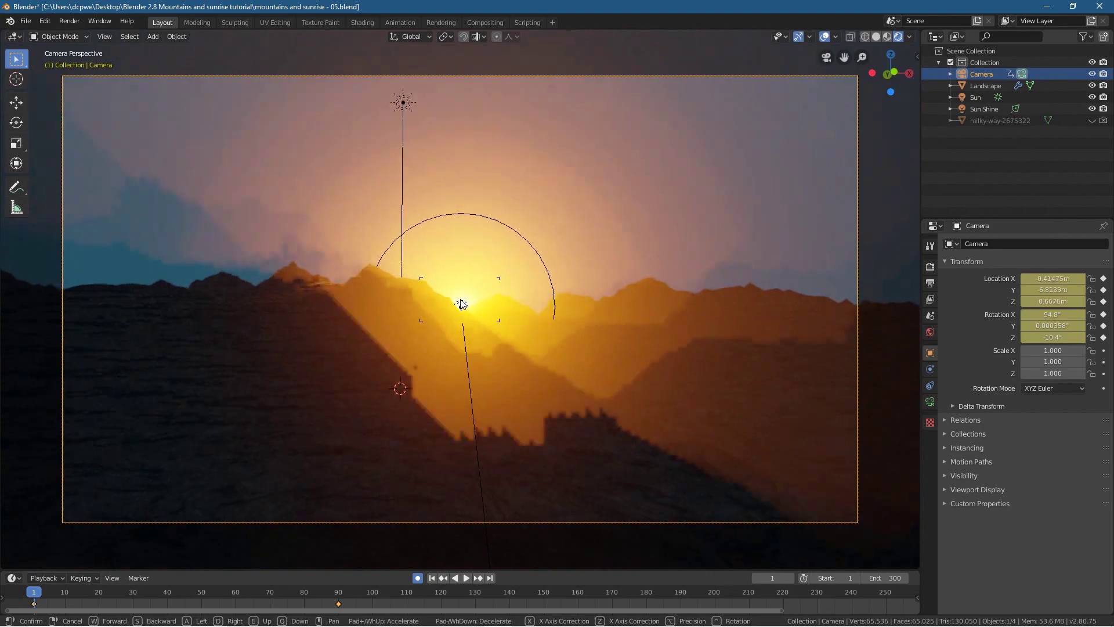
pyautogui.press('w')
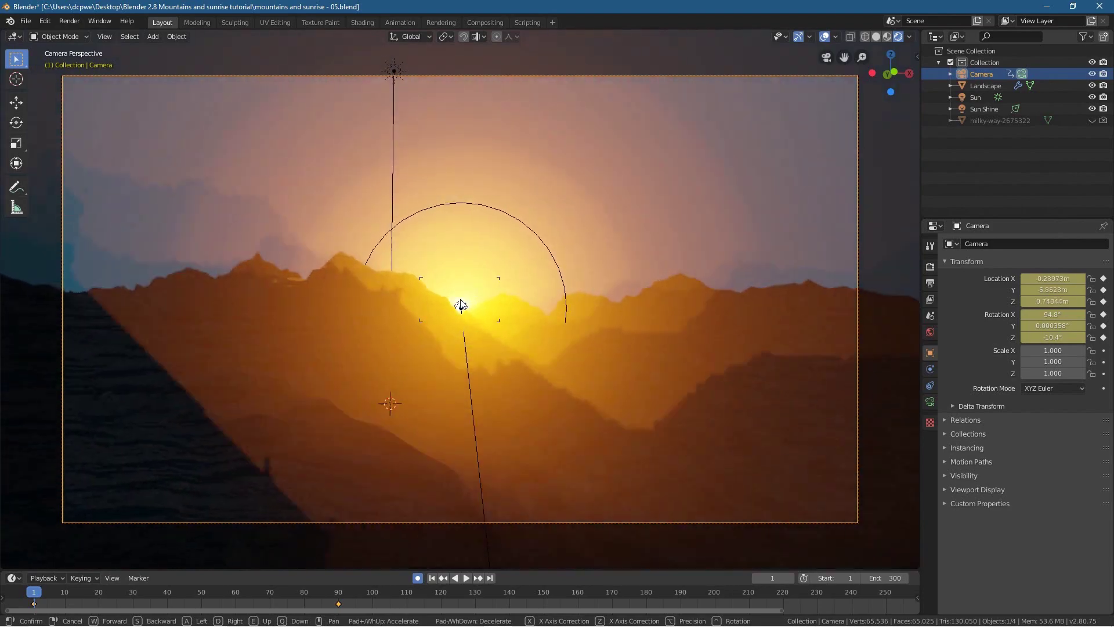
pyautogui.press('w')
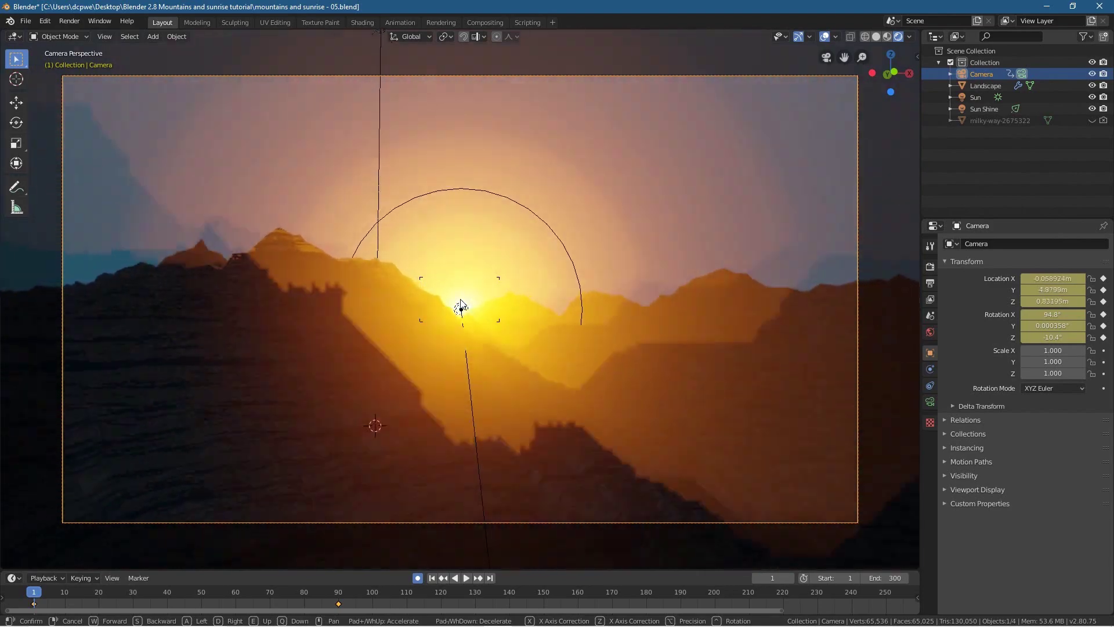
pyautogui.press('w')
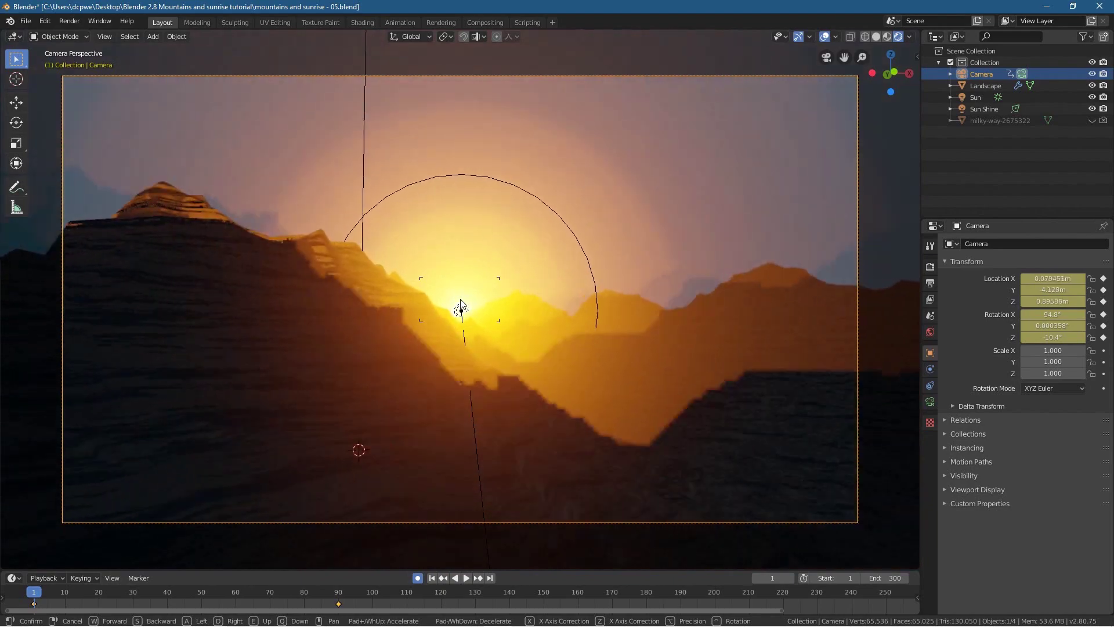
pyautogui.click(461, 306)
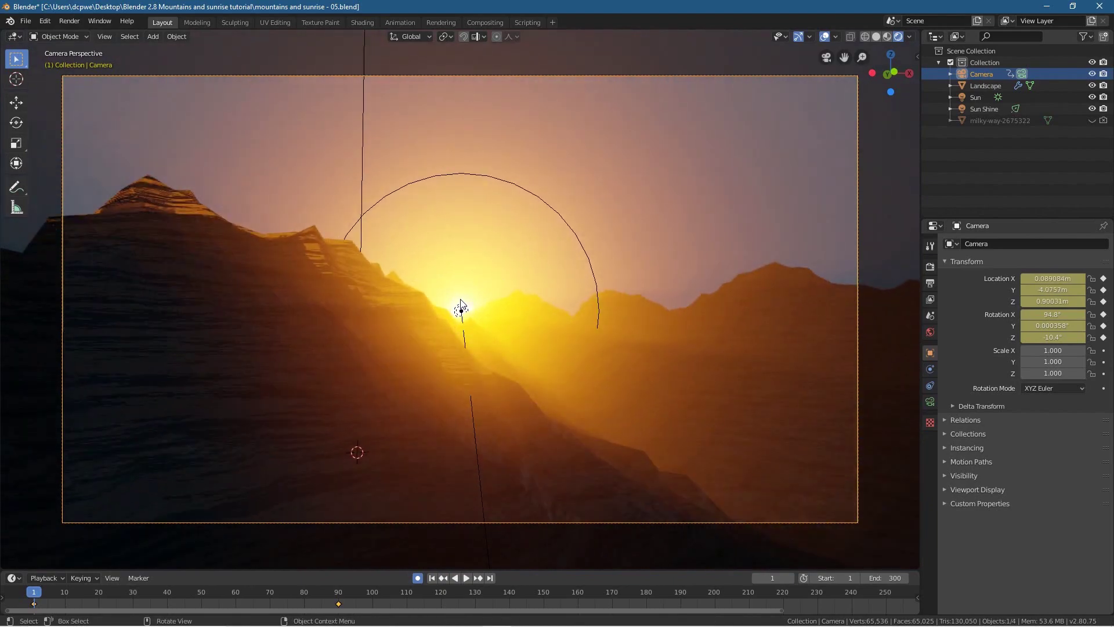
# Step: Play the camera animation to check the movement, and return to frame 1
pyautogui.press('space')
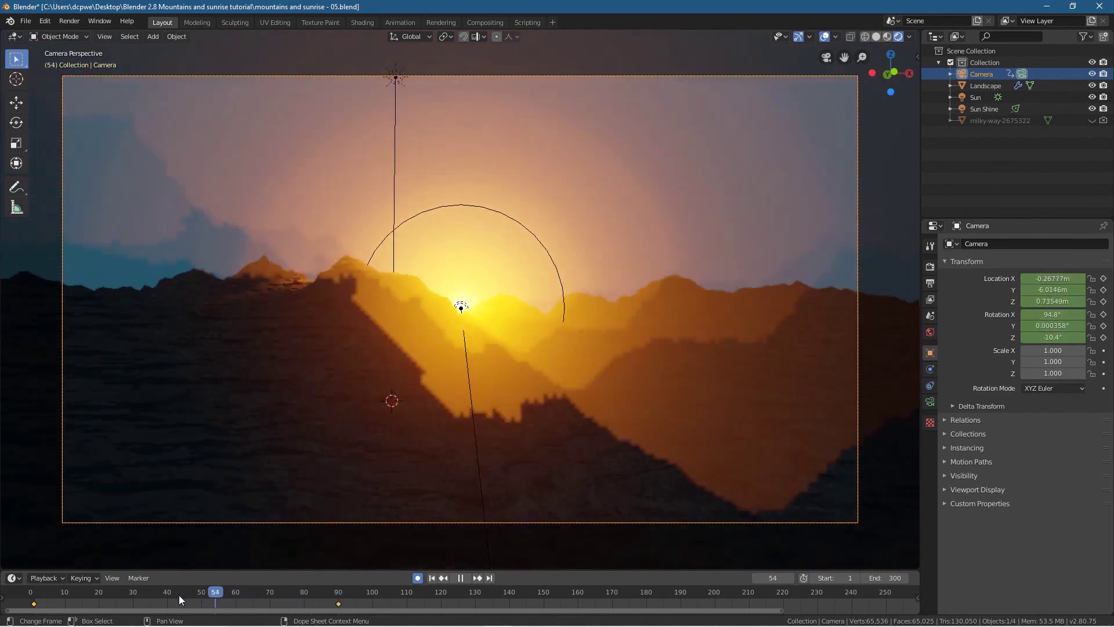
pyautogui.moveTo(180, 599); pyautogui.dragTo(37, 604)
pyautogui.press('Escape')
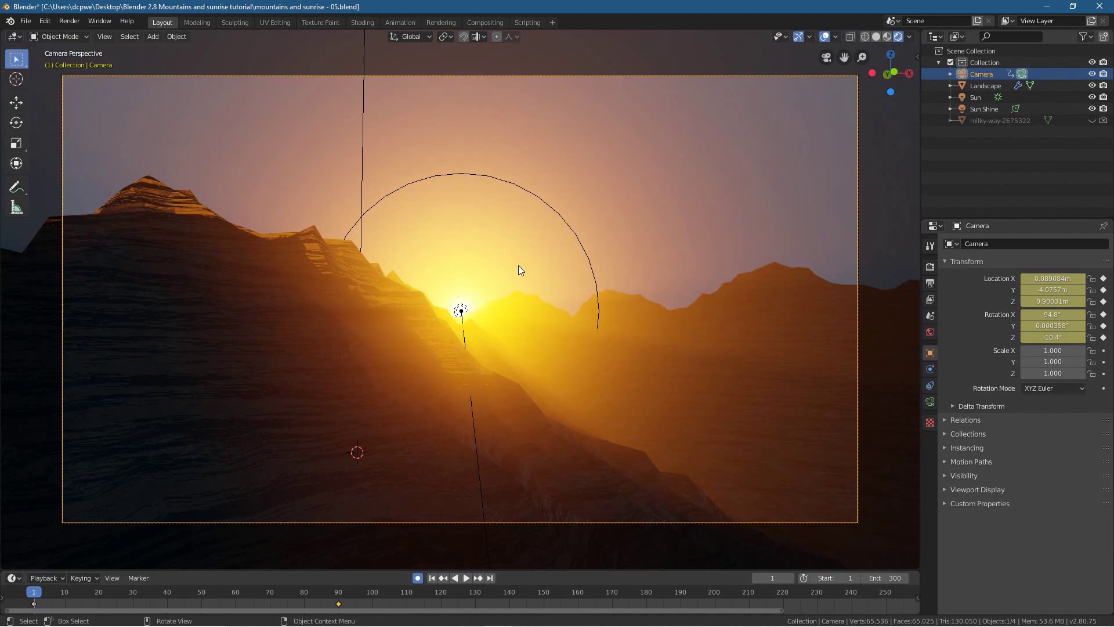
# Step: Rotate the camera about -39.6° around the global Y axis at frame 1
pyautogui.press('r')
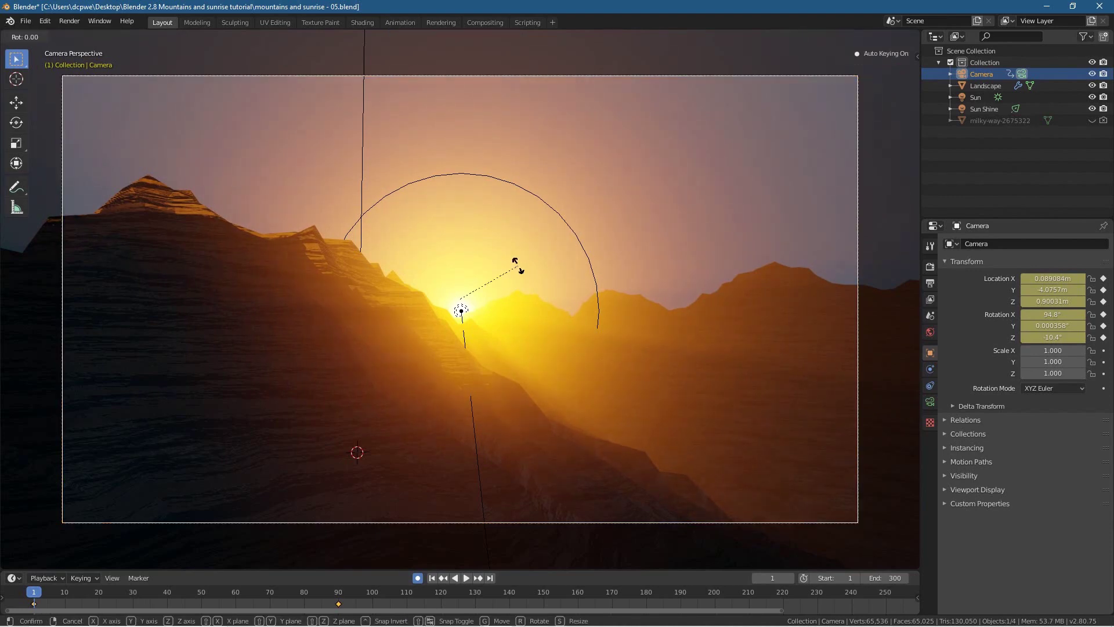
pyautogui.press('Escape')
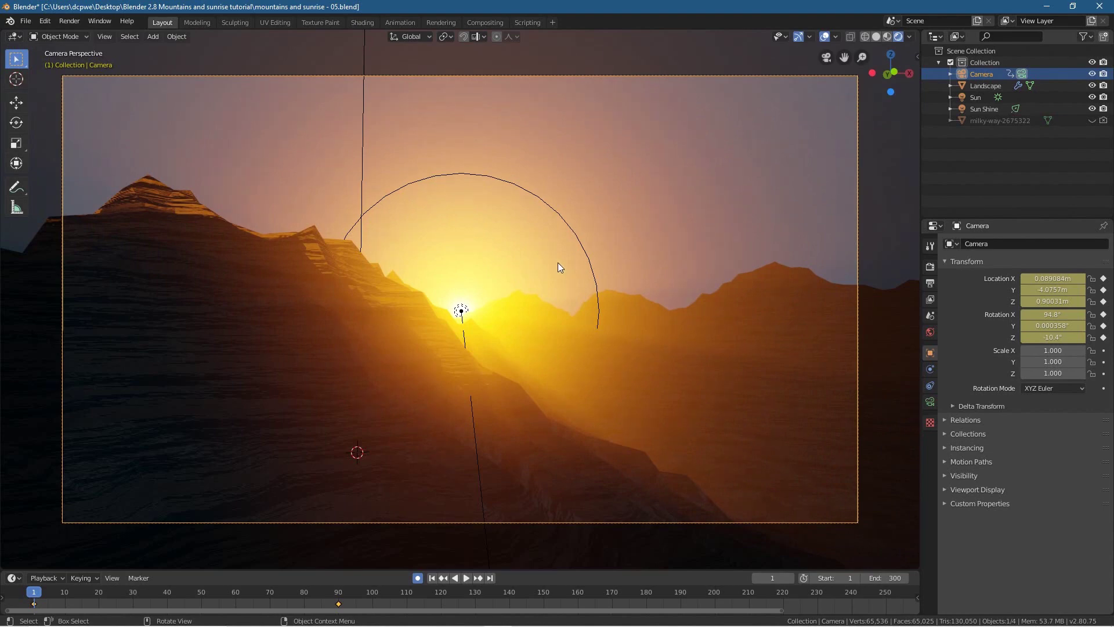
pyautogui.press('r')
pyautogui.press('y')
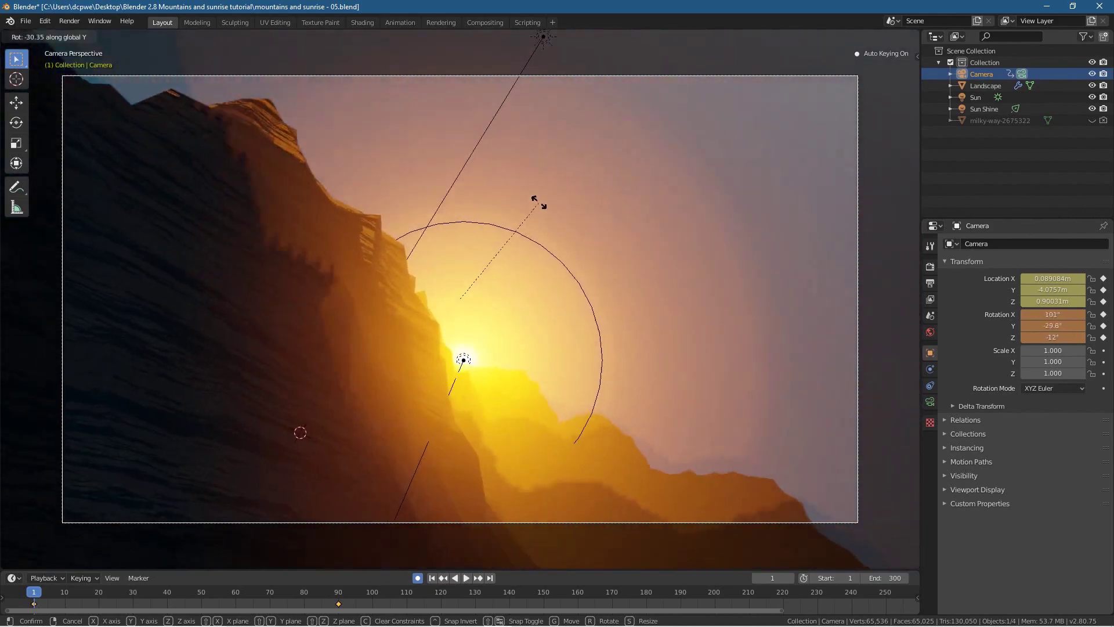
pyautogui.click(533, 172)
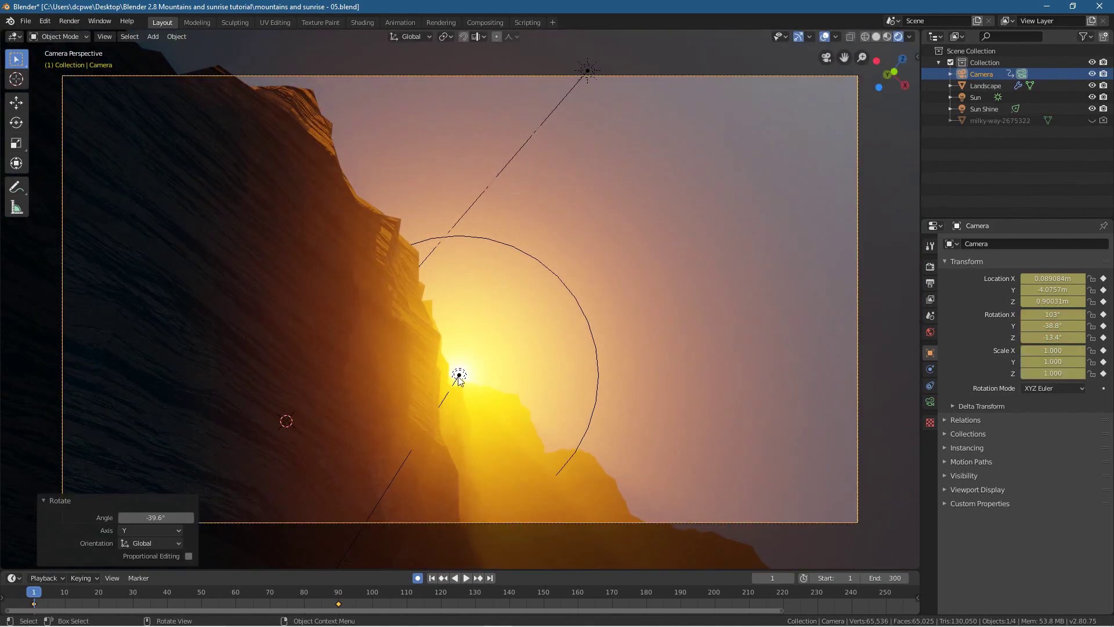
# Step: Play the animation from the first frame to review the combined camera tilt and travel
pyautogui.click(467, 577)
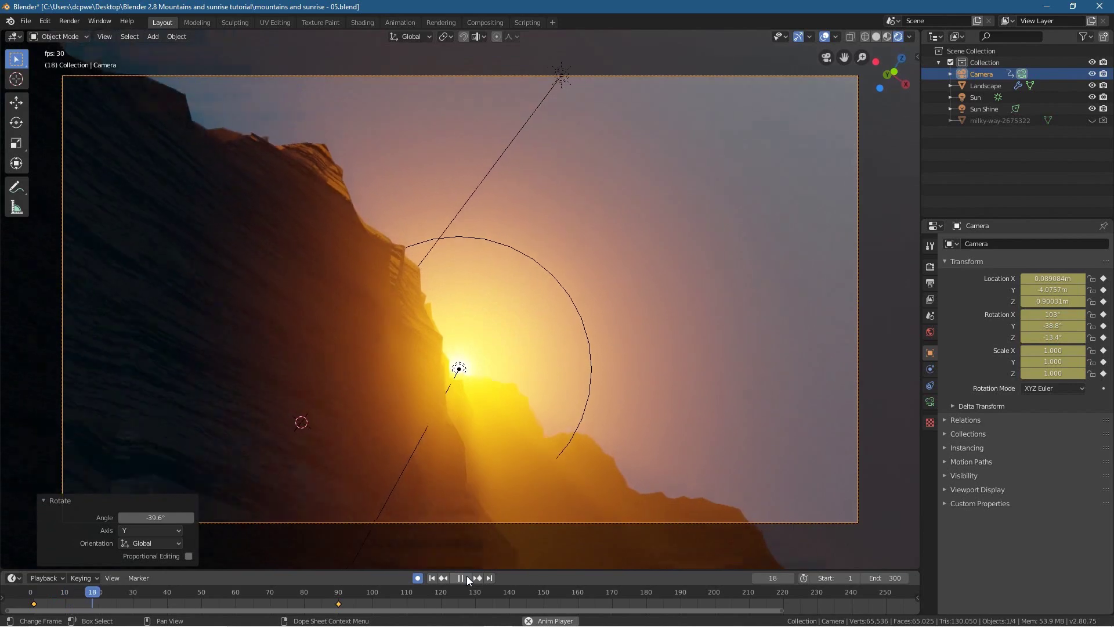
pyautogui.click(466, 577)
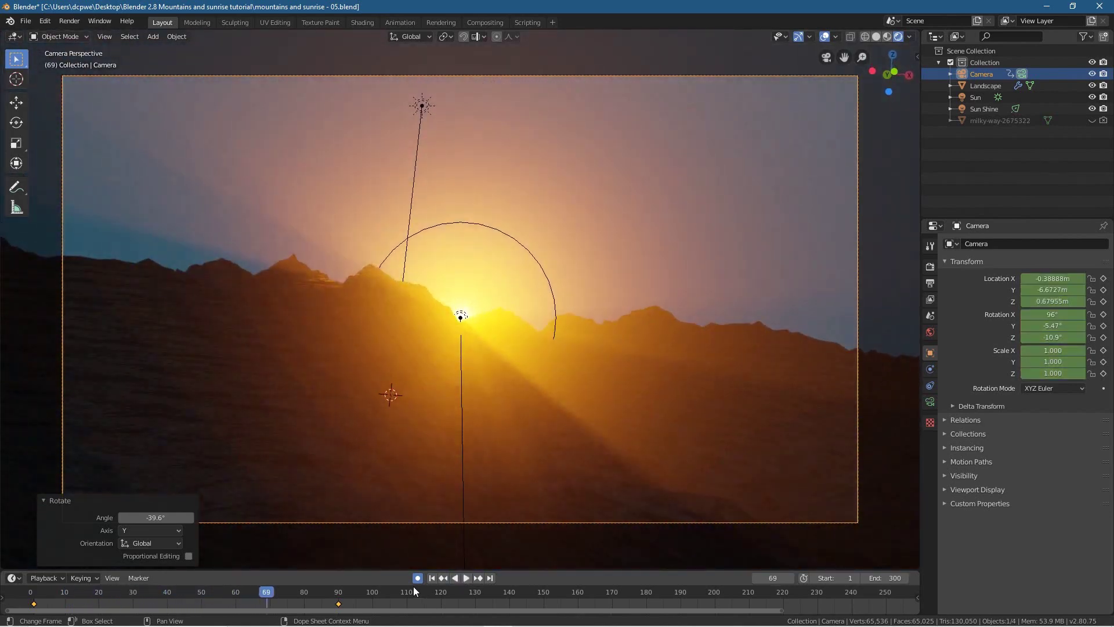
pyautogui.click(434, 577)
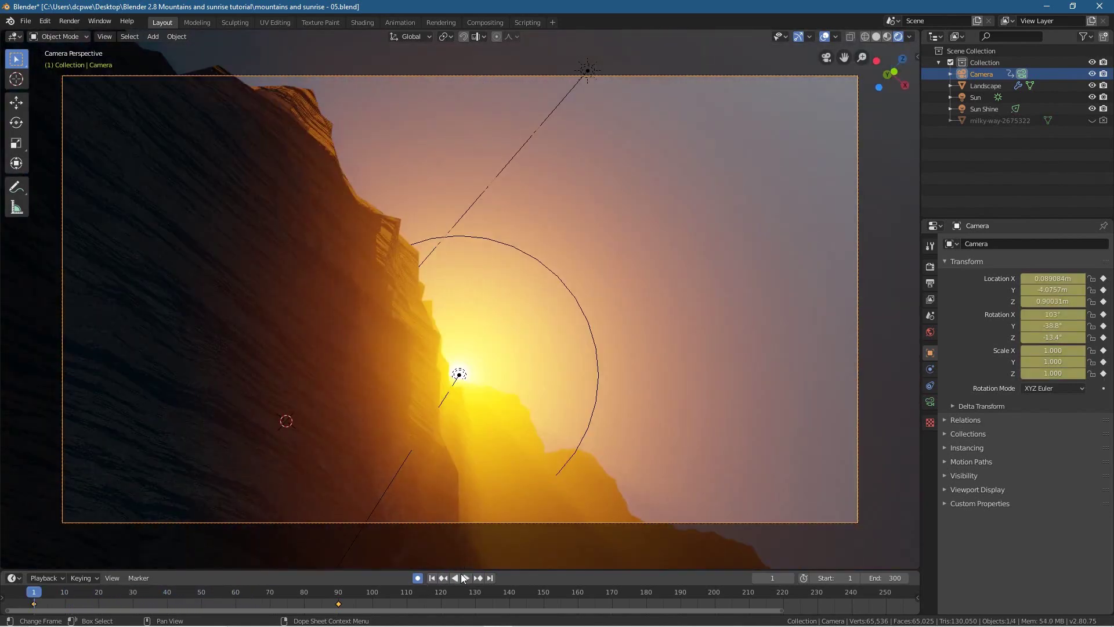
pyautogui.click(459, 577)
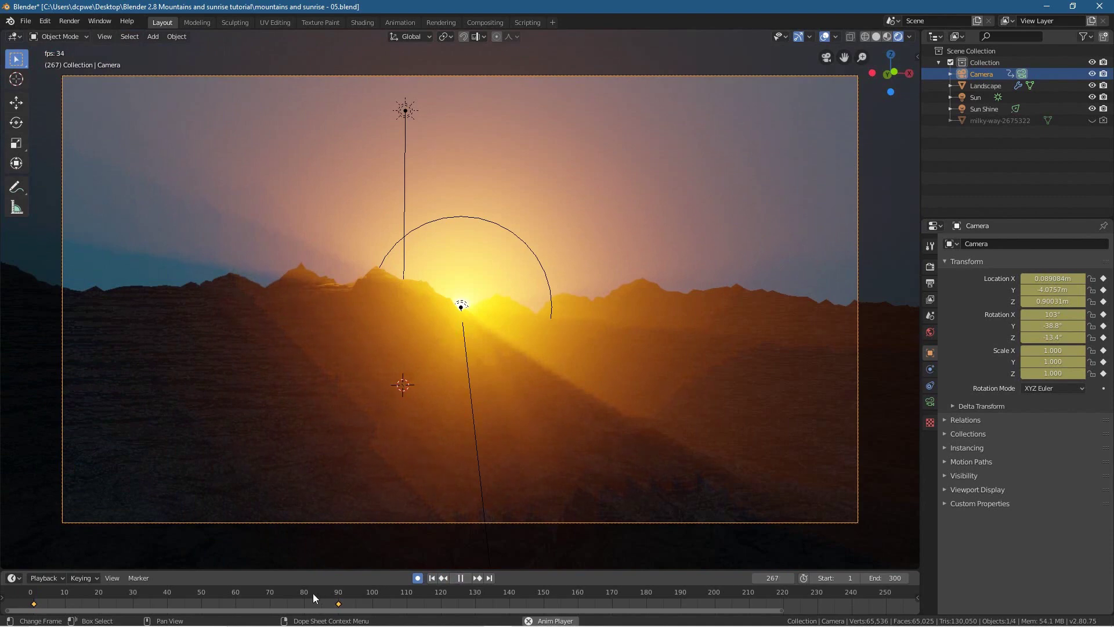
pyautogui.click(461, 578)
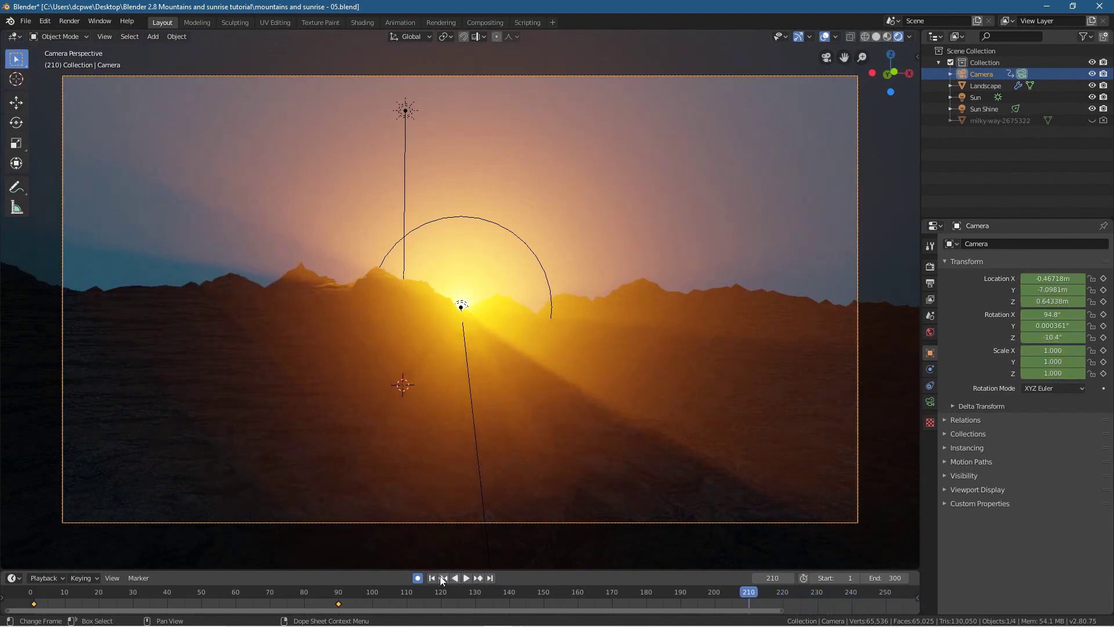
# Step: Keyframe the camera's location and rotation at frame 160, holding its frame 90 pose
pyautogui.click(339, 592)
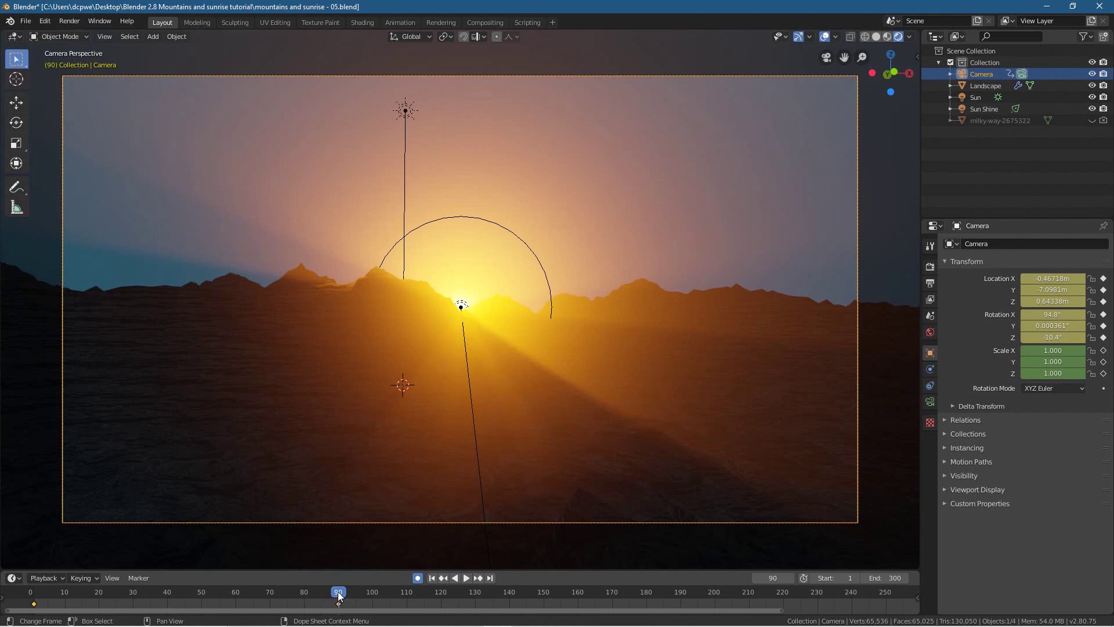
pyautogui.press('space')
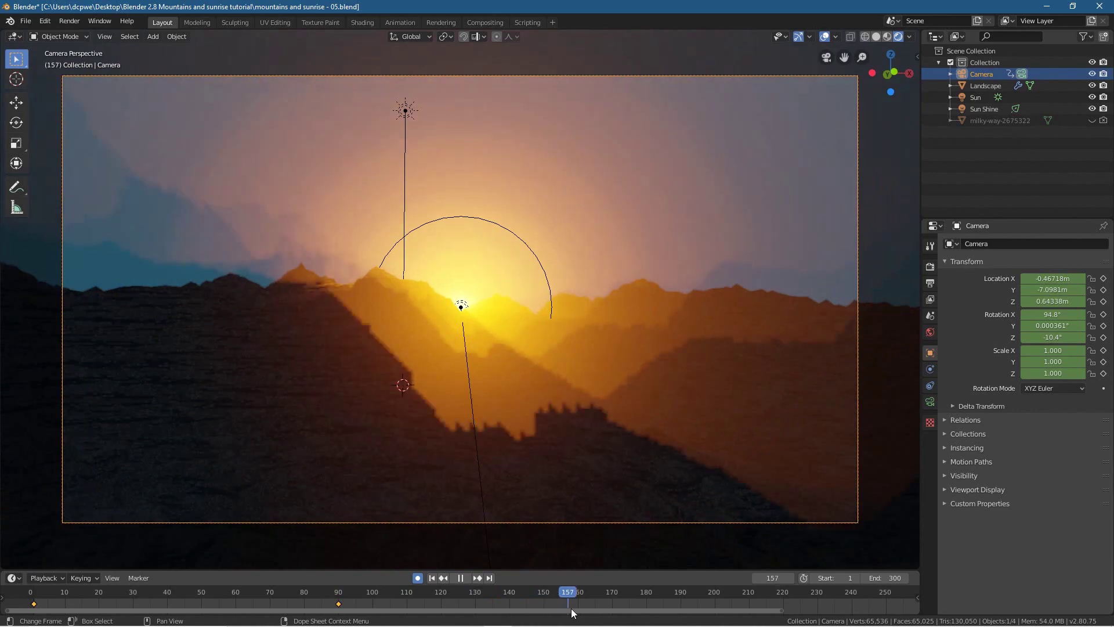
pyautogui.press('space')
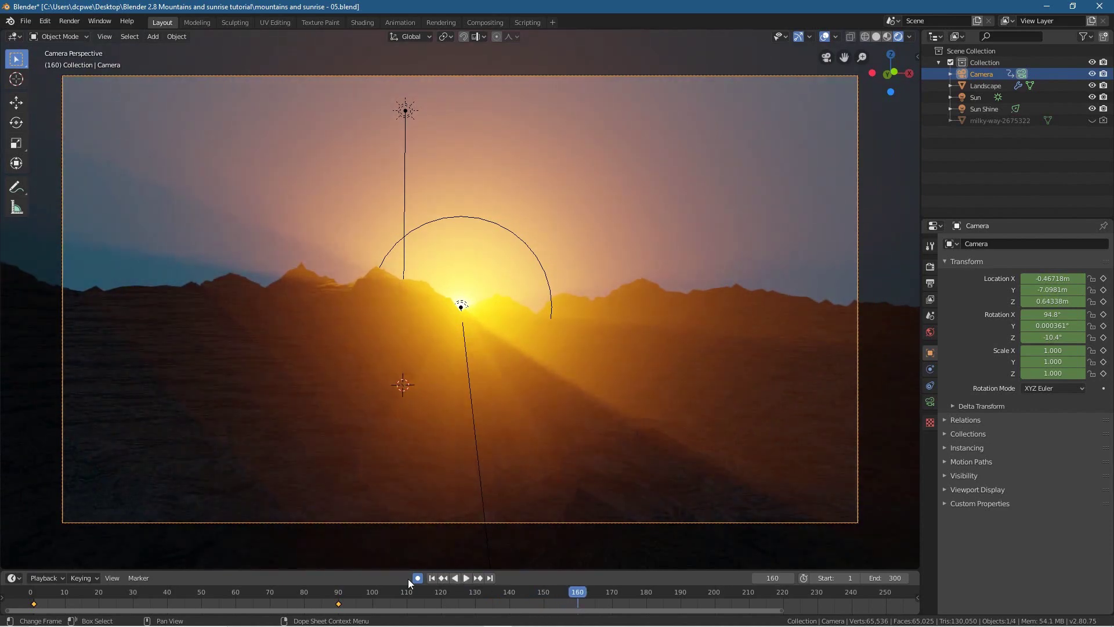
pyautogui.press('i')
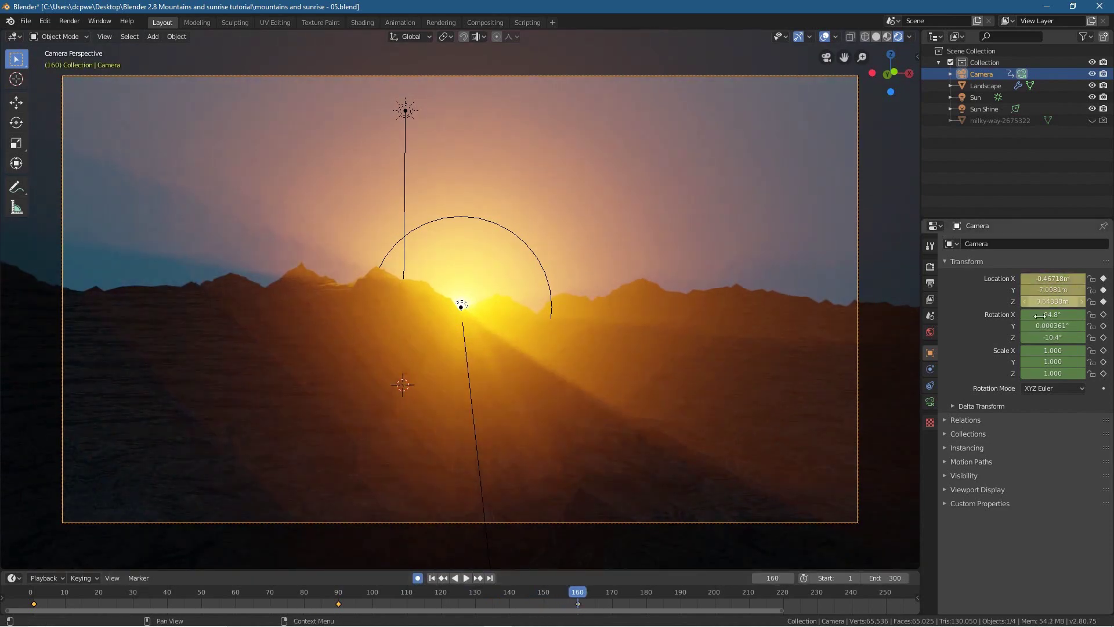
pyautogui.press('i')
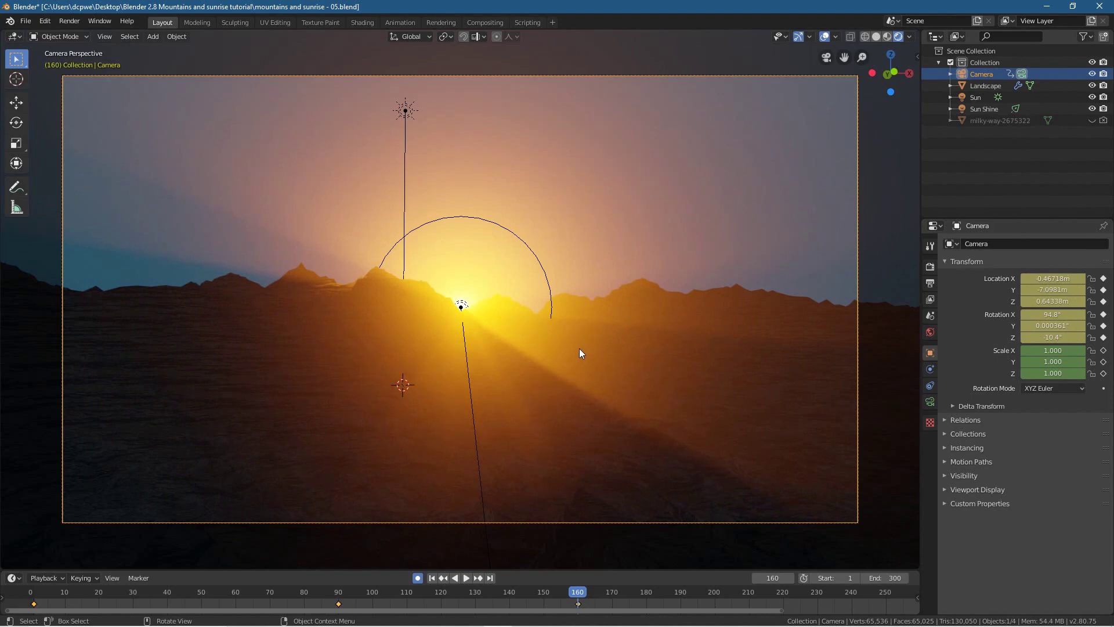
# Step: At frame 160, move the camera about 1.45 m in X, -0.27 m in Y and 0.08 m in Z, and rotate it about 13.4° around global Z
pyautogui.press('g')
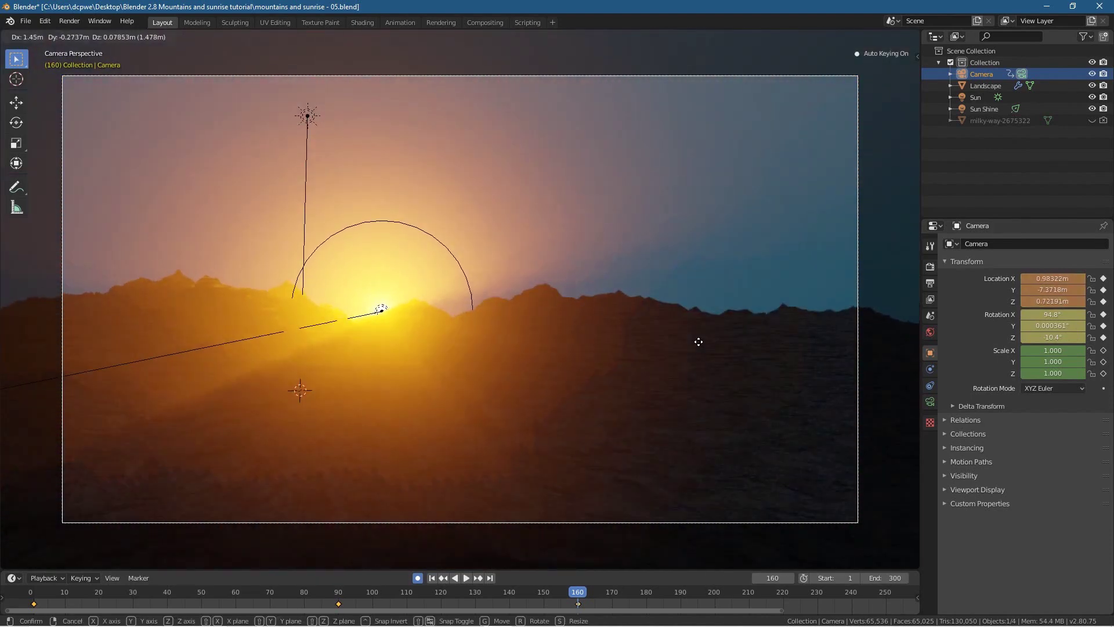
pyautogui.click(698, 342)
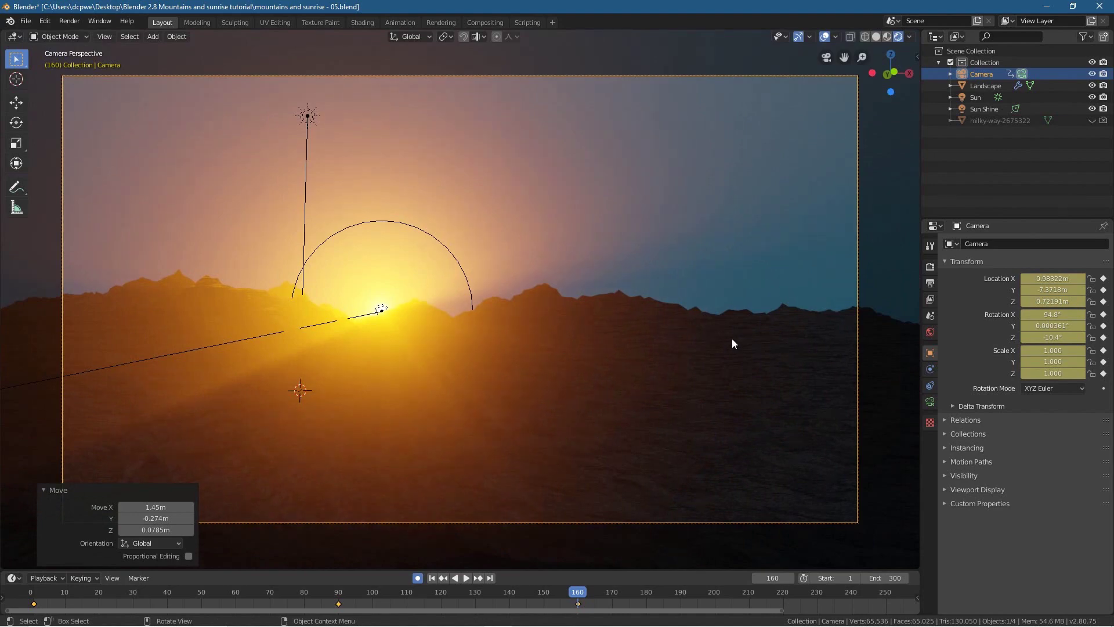
pyautogui.press('r')
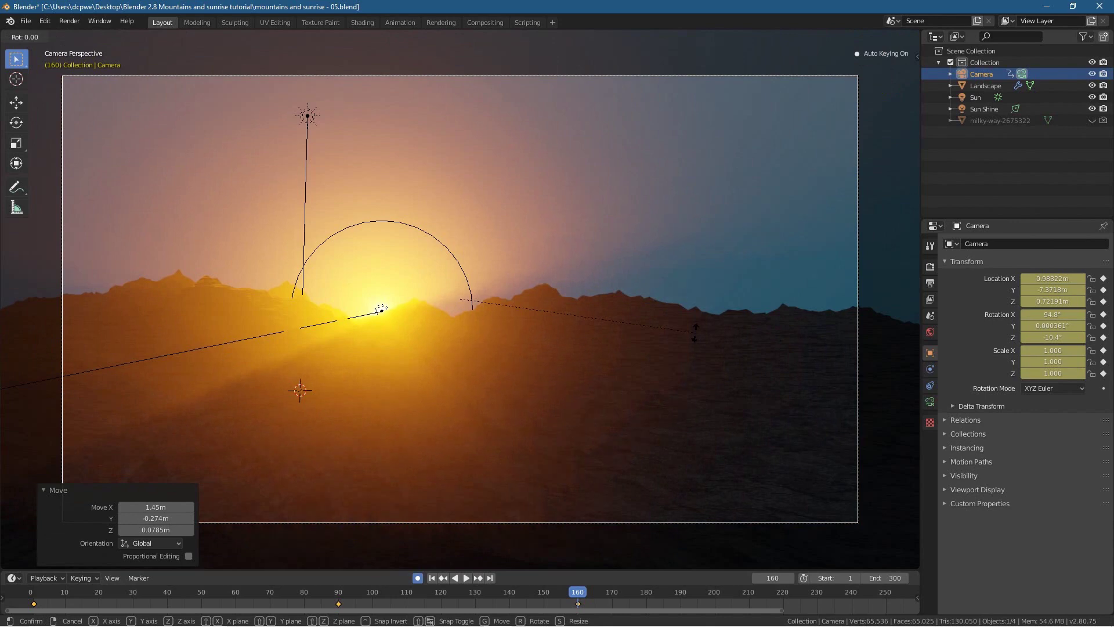
pyautogui.rightClick(695, 332)
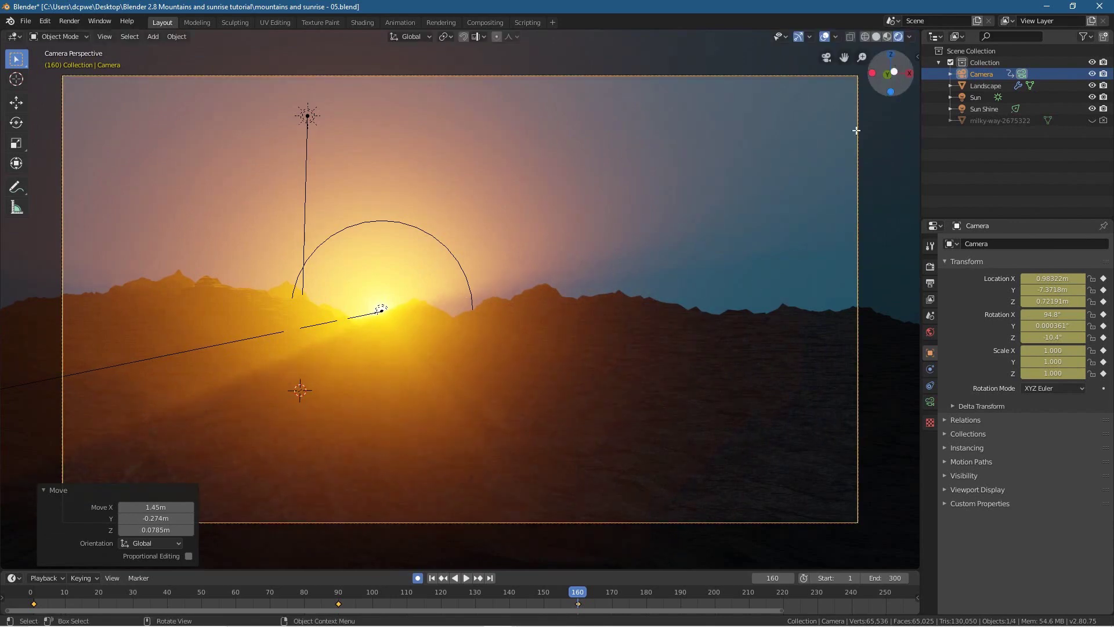
pyautogui.press('r')
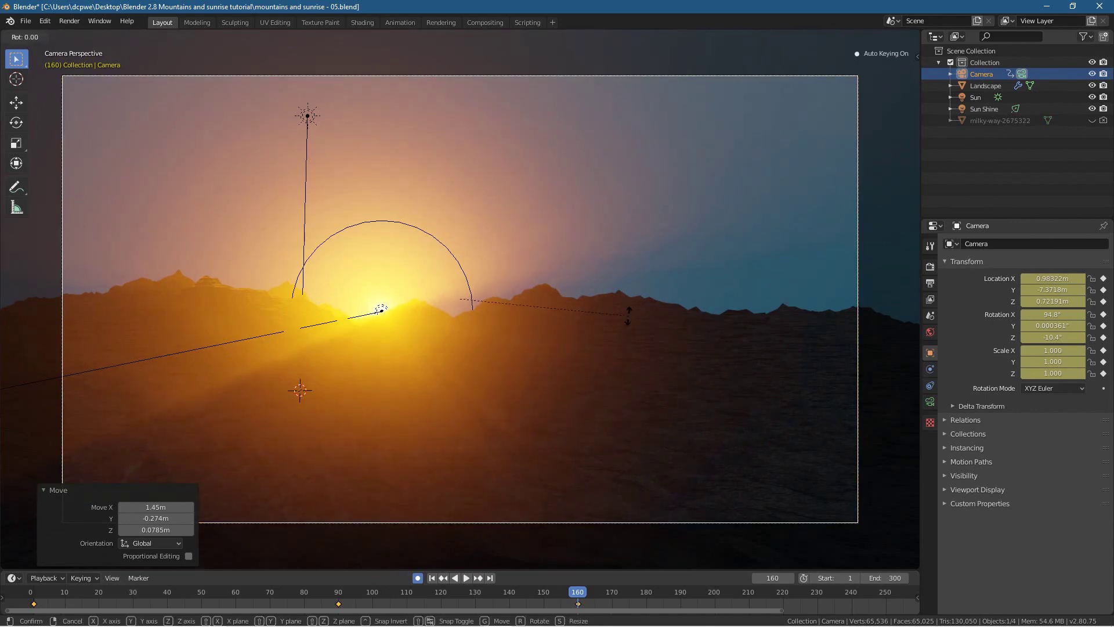
pyautogui.press('z')
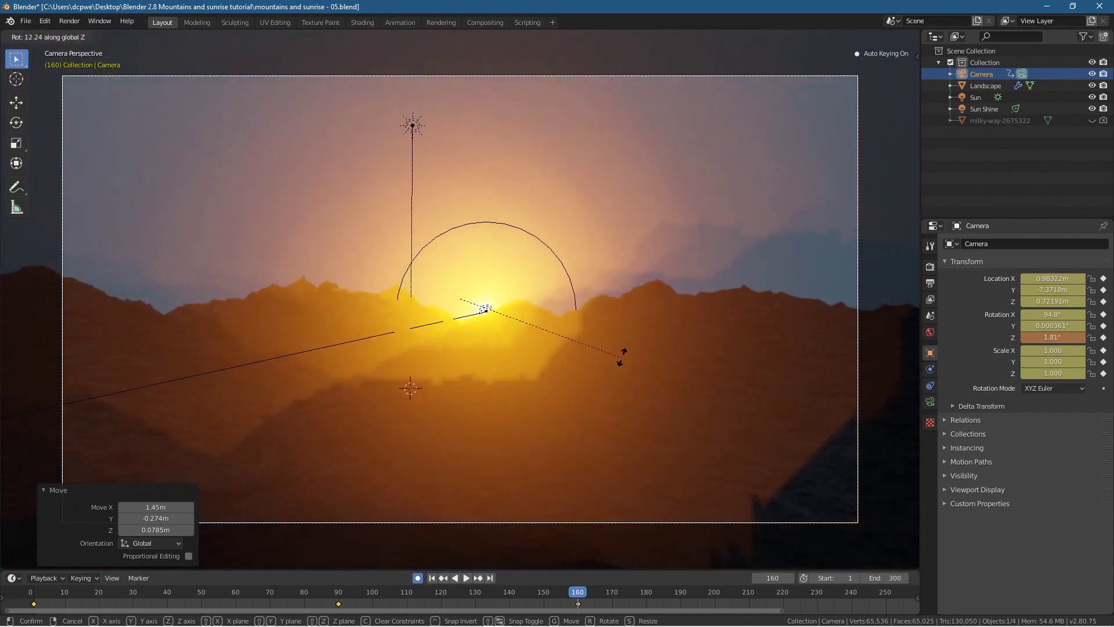
pyautogui.click(621, 360)
# Step: Play and scrub the camera animation from around frame 60 to review the new movement, ending at frame 160
pyautogui.moveTo(569, 590); pyautogui.dragTo(225, 590)
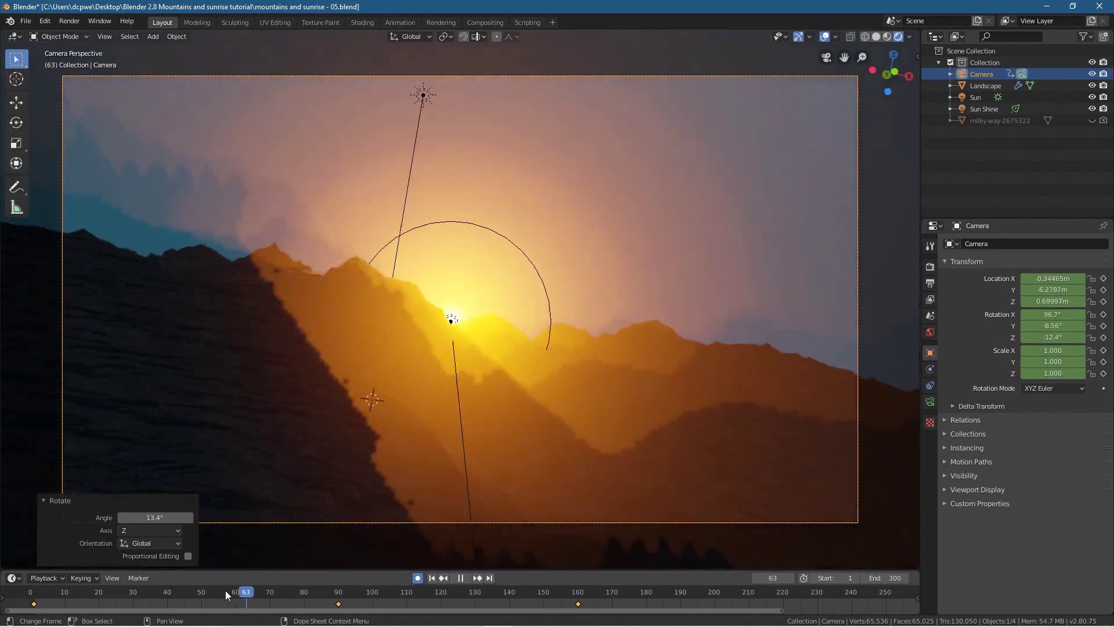
pyautogui.moveTo(414, 590); pyautogui.dragTo(578, 586)
pyautogui.press('space')
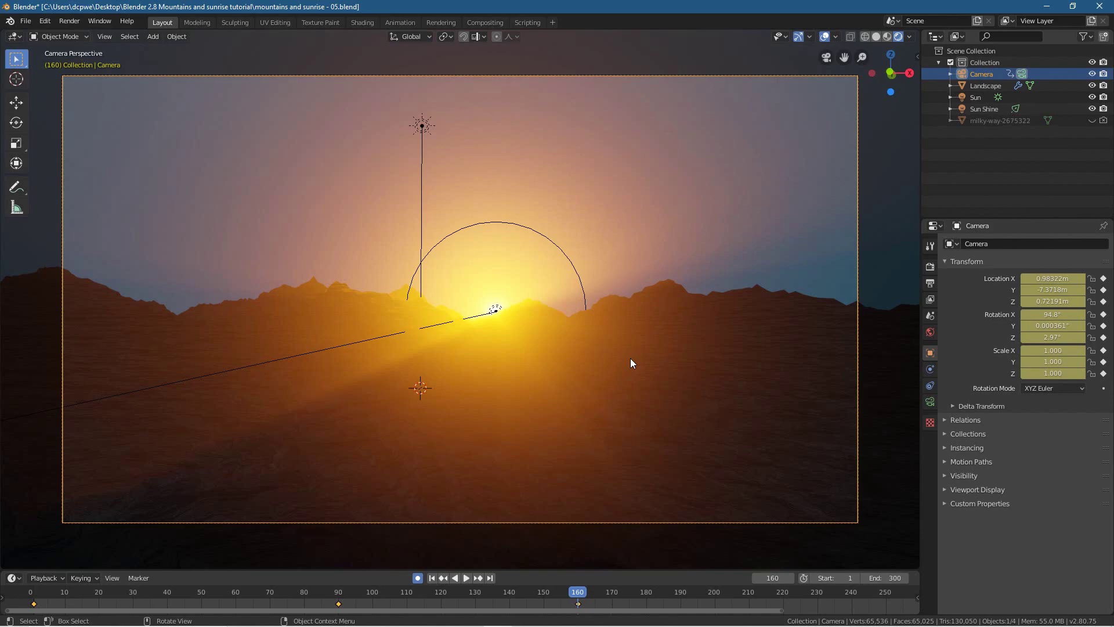
# Step: Raise the camera about 0.46 m along the global Z axis at frame 160
pyautogui.press('g')
pyautogui.press('z')
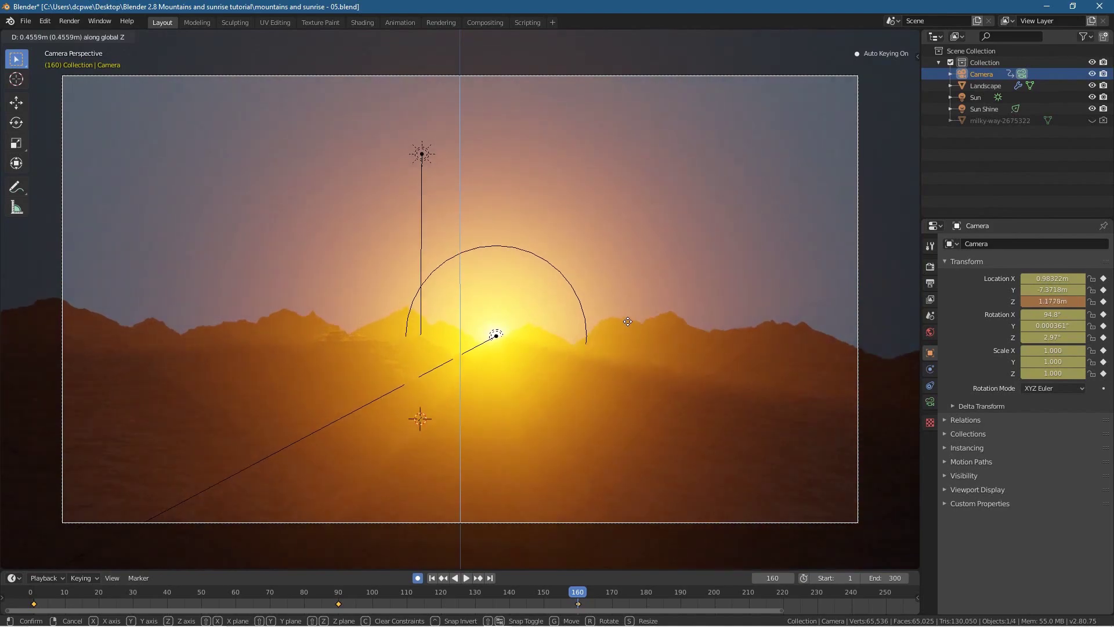
pyautogui.click(627, 322)
# Step: Keyframe the camera's location and rotation at frame 240, holding its frame 160 pose
pyautogui.moveTo(575, 593); pyautogui.dragTo(895, 612)
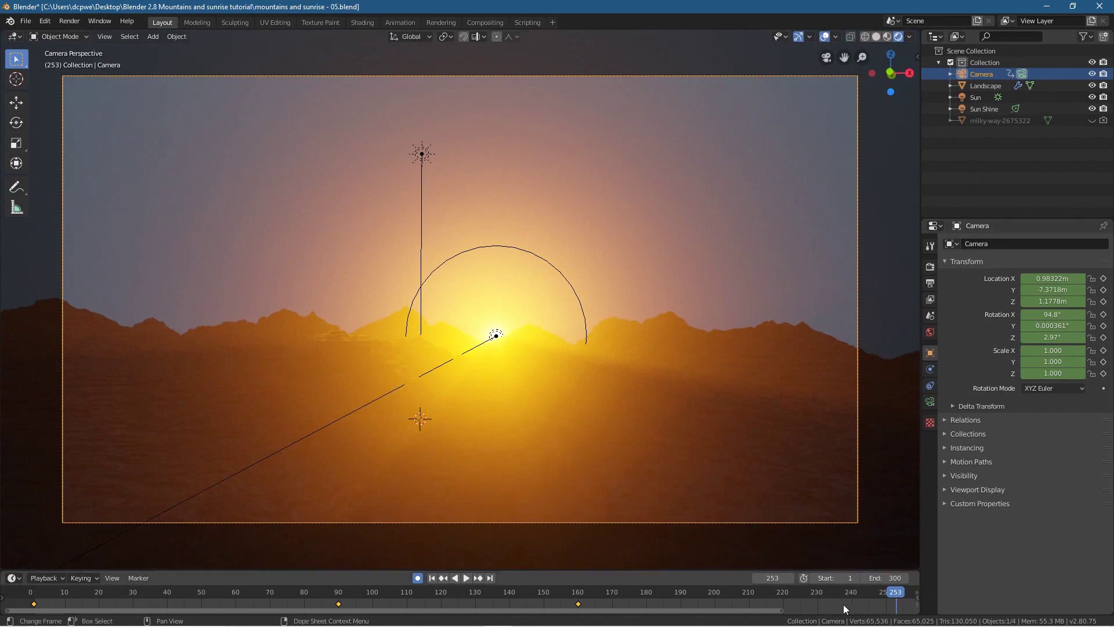
pyautogui.scroll(-4, 826, 606)
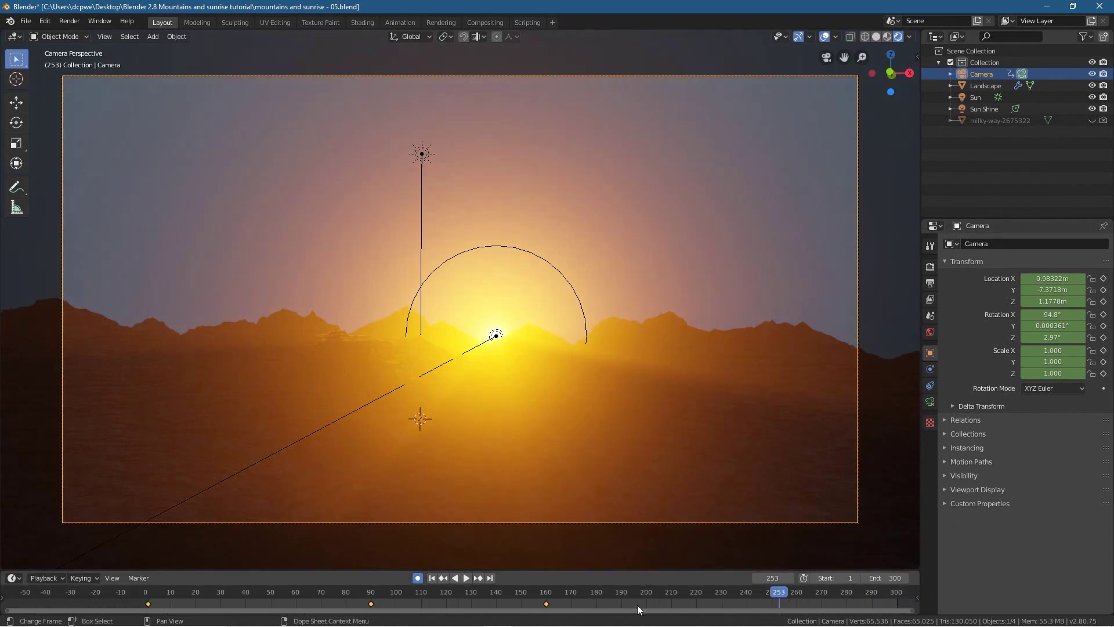
pyautogui.scroll(1, 766, 595)
pyautogui.moveTo(757, 595); pyautogui.dragTo(717, 589)
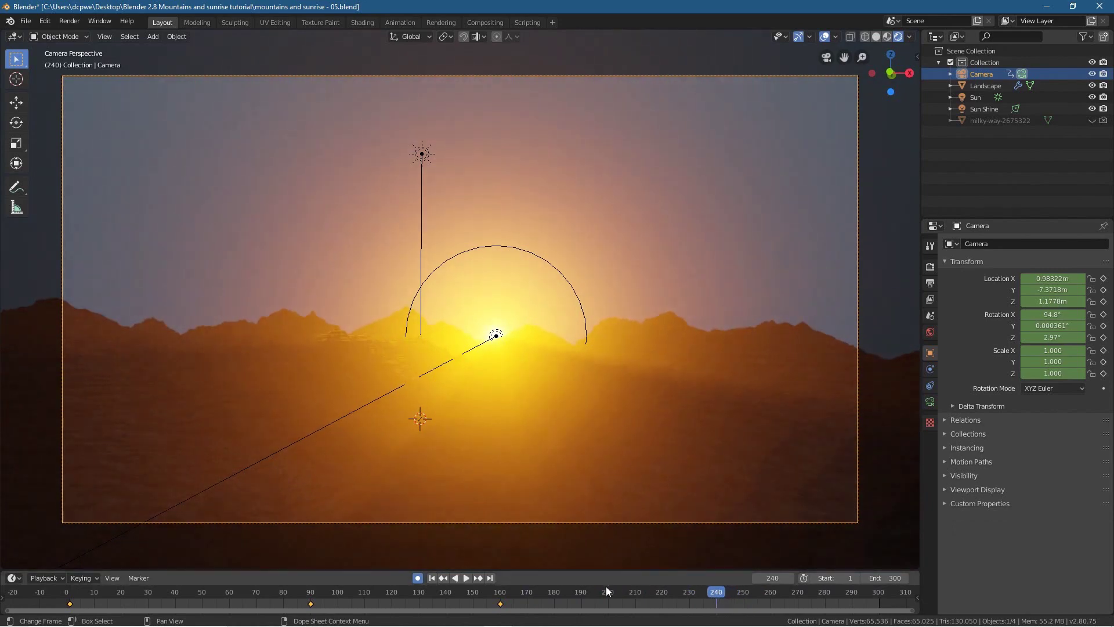
pyautogui.press('i')
pyautogui.press('i')
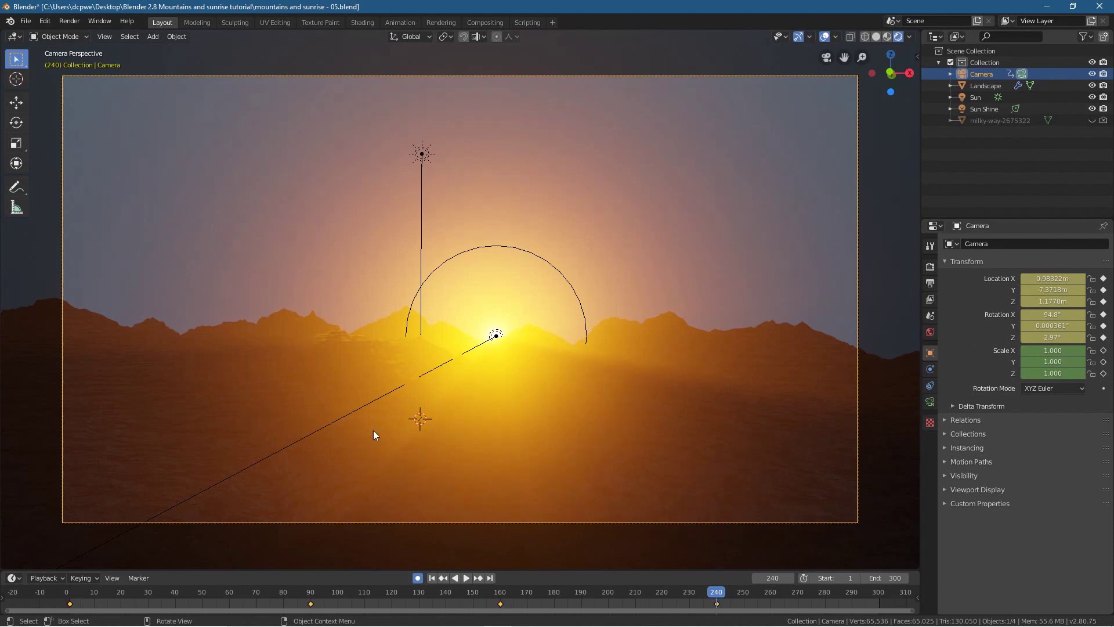
# Step: At frame 240, move the camera about -3.69 m in X and -0.19 m in Y, and rotate it about -21.8° around global Z
pyautogui.press('g')
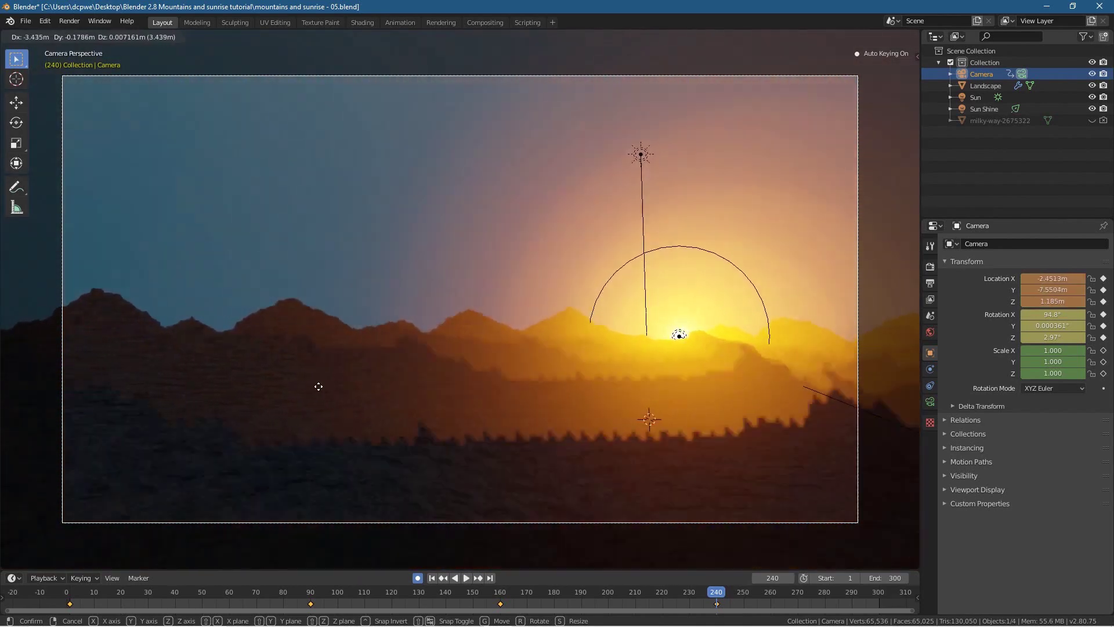
pyautogui.click(298, 385)
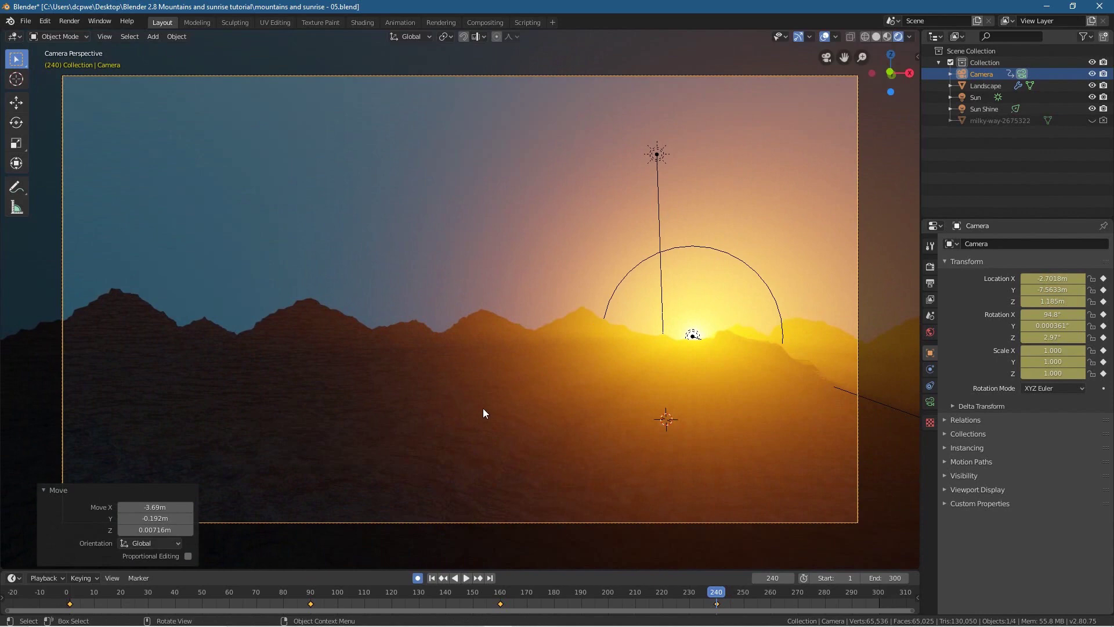
pyautogui.press('r')
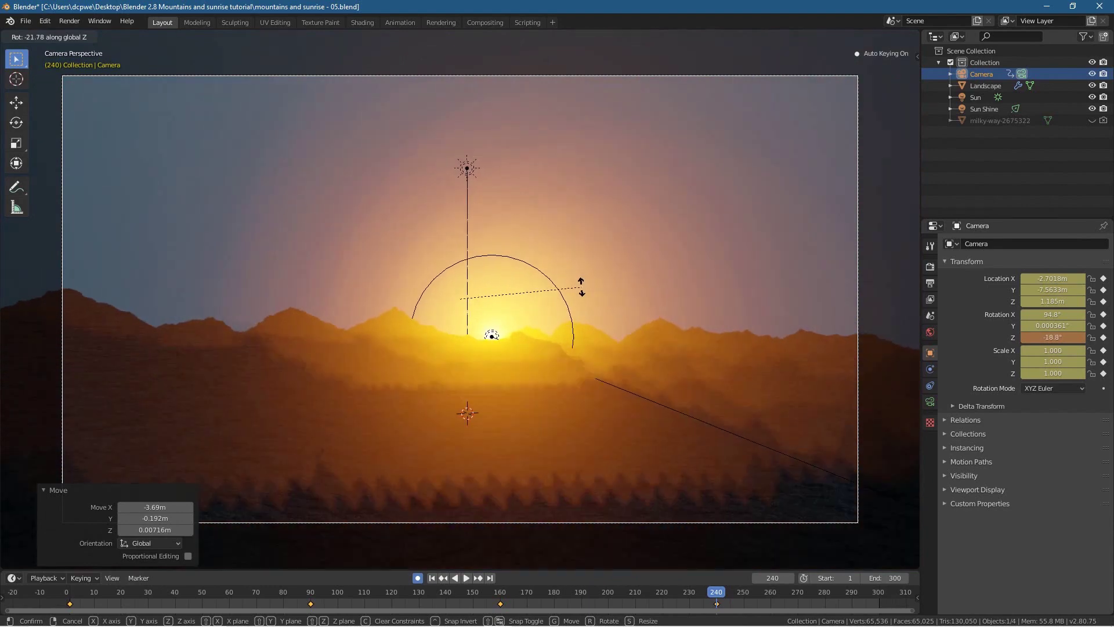
pyautogui.click(582, 290)
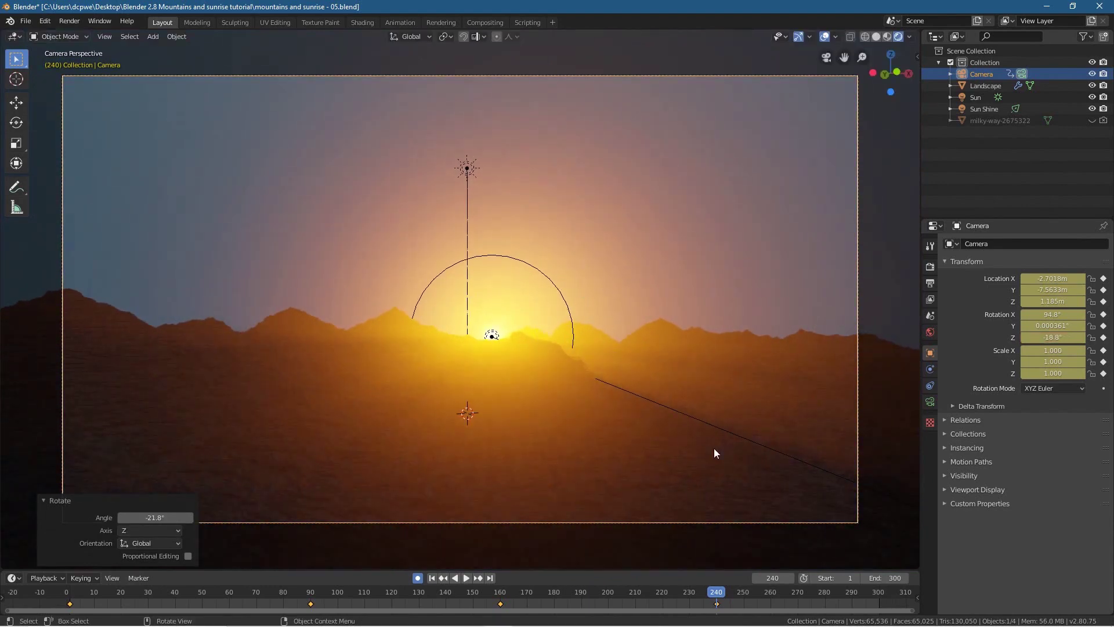
# Step: Raise the camera about 0.38 m along the global Z axis at frame 240
pyautogui.press('g')
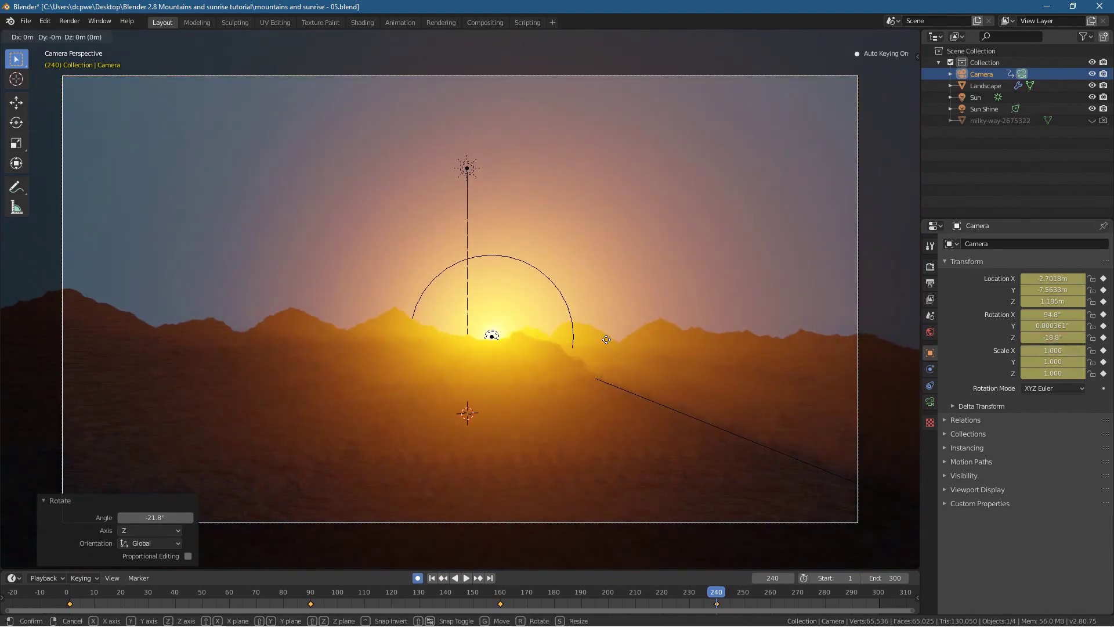
pyautogui.press('z')
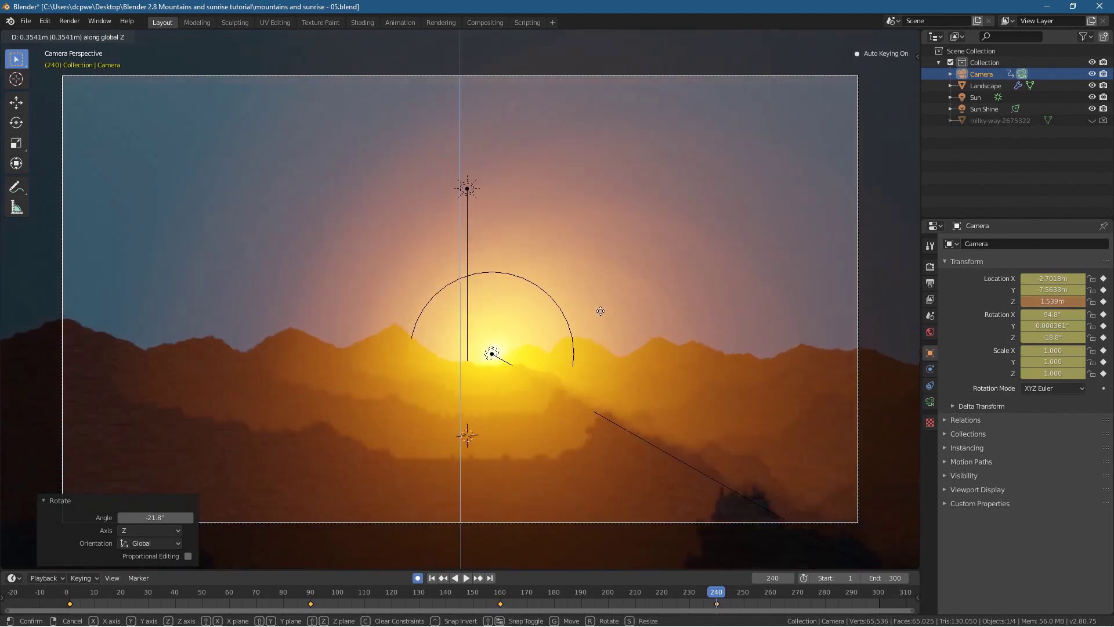
pyautogui.click(601, 309)
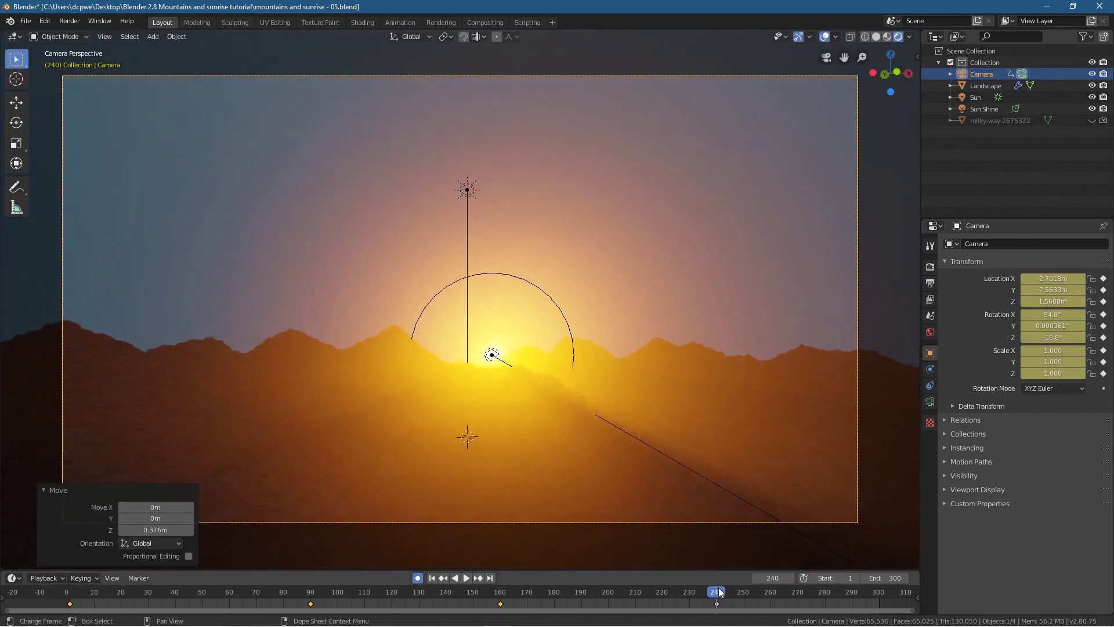
# Step: Keyframe the camera's location and rotation at frame 300, holding its frame 240 pose
pyautogui.moveTo(719, 591); pyautogui.dragTo(879, 616)
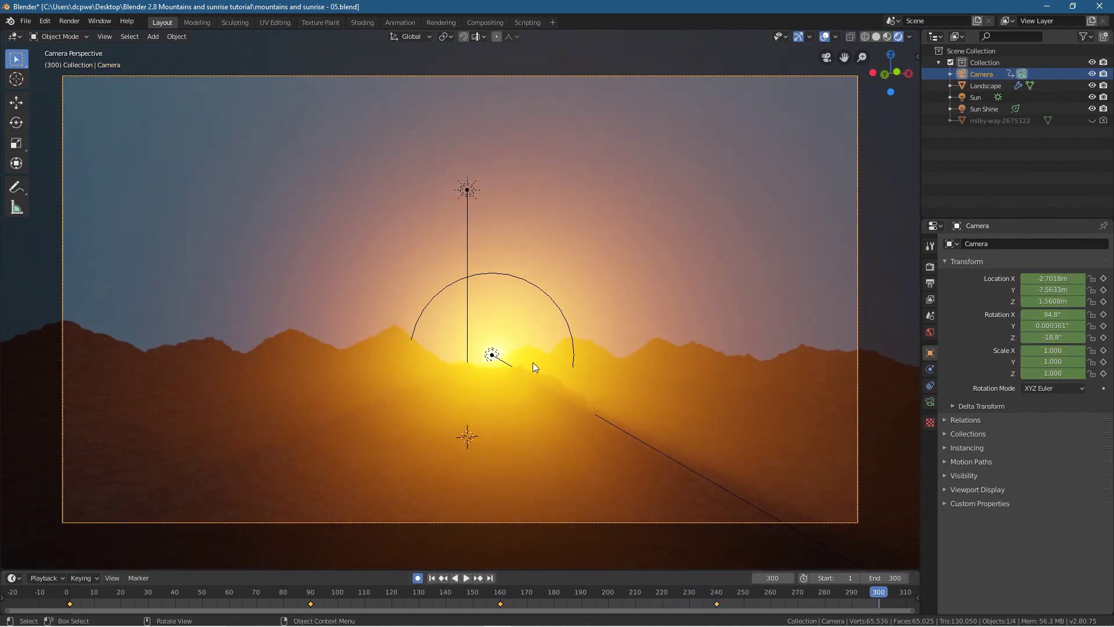
pyautogui.press('i')
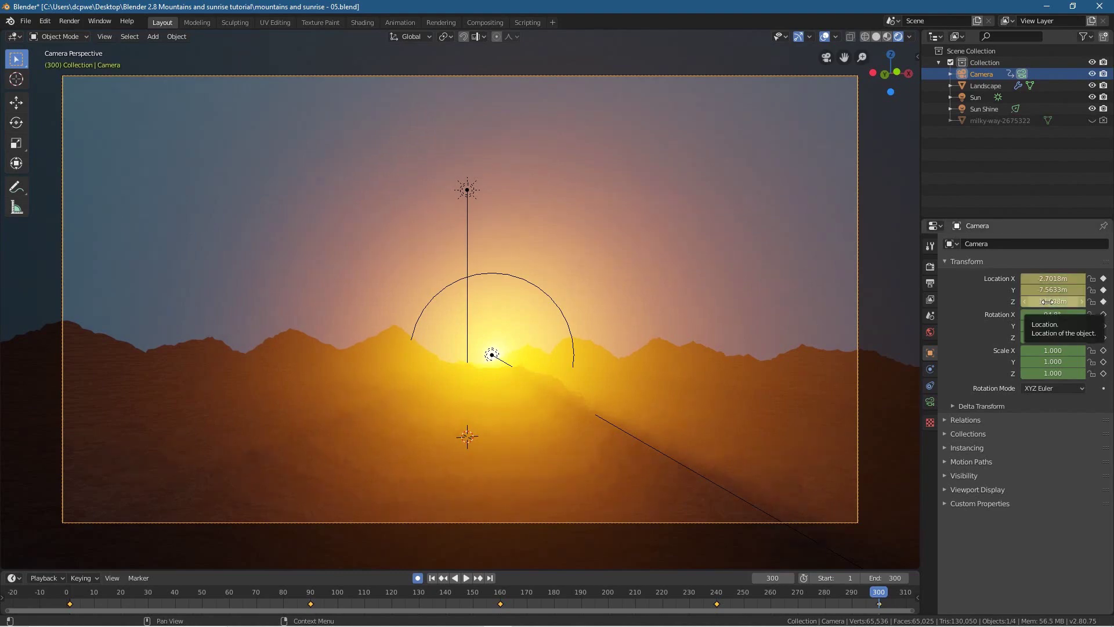
pyautogui.press('i')
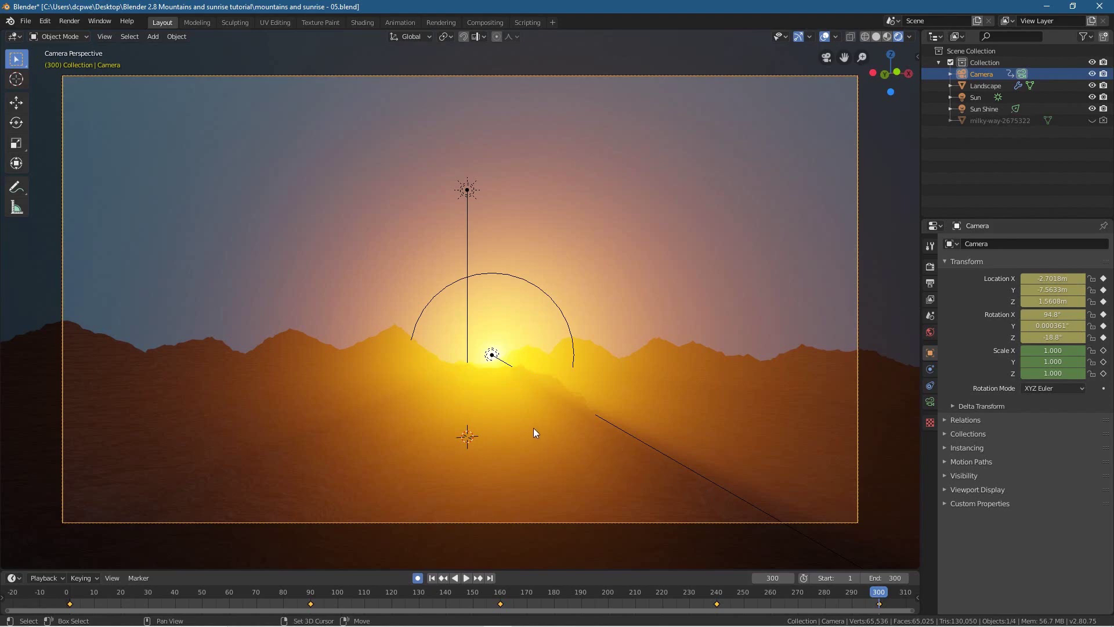
# Step: At frame 300, fly the camera forward toward the sun and lower it about 0.44 m, placing it near Y -3.9 m and Z 1.45 m
pyautogui.hotkey('shift', '`')
pyautogui.press('w')
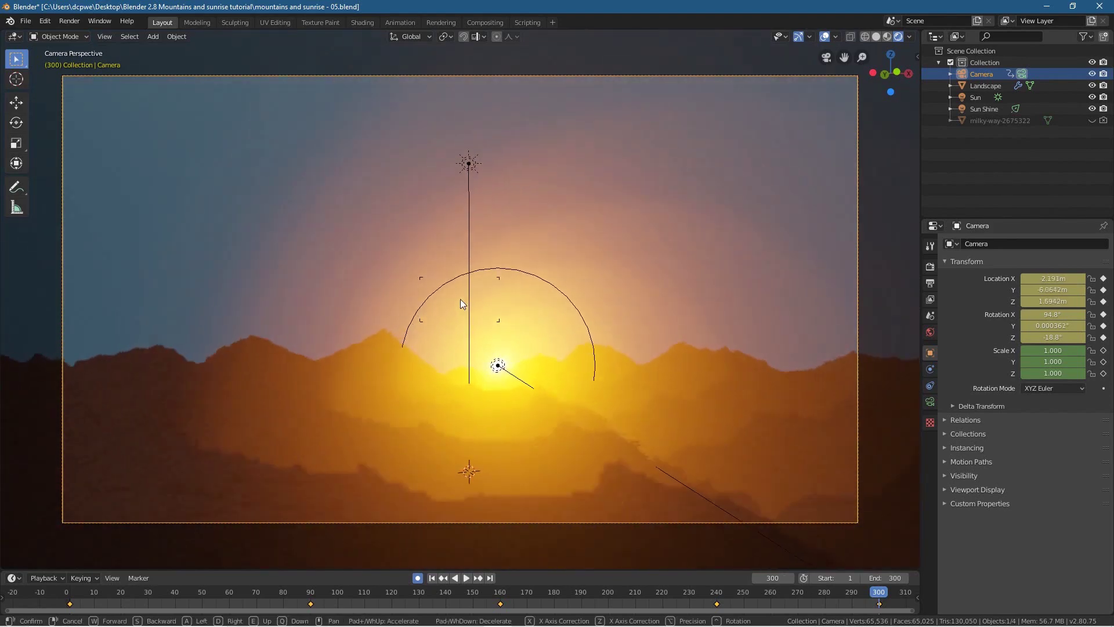
pyautogui.click(461, 298)
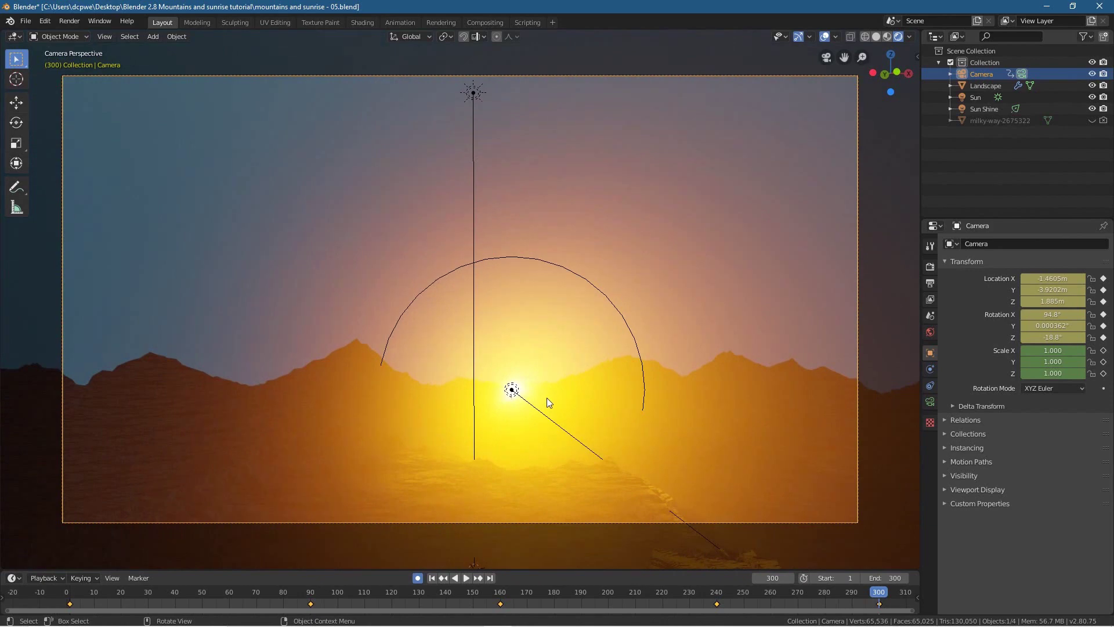
pyautogui.press('g')
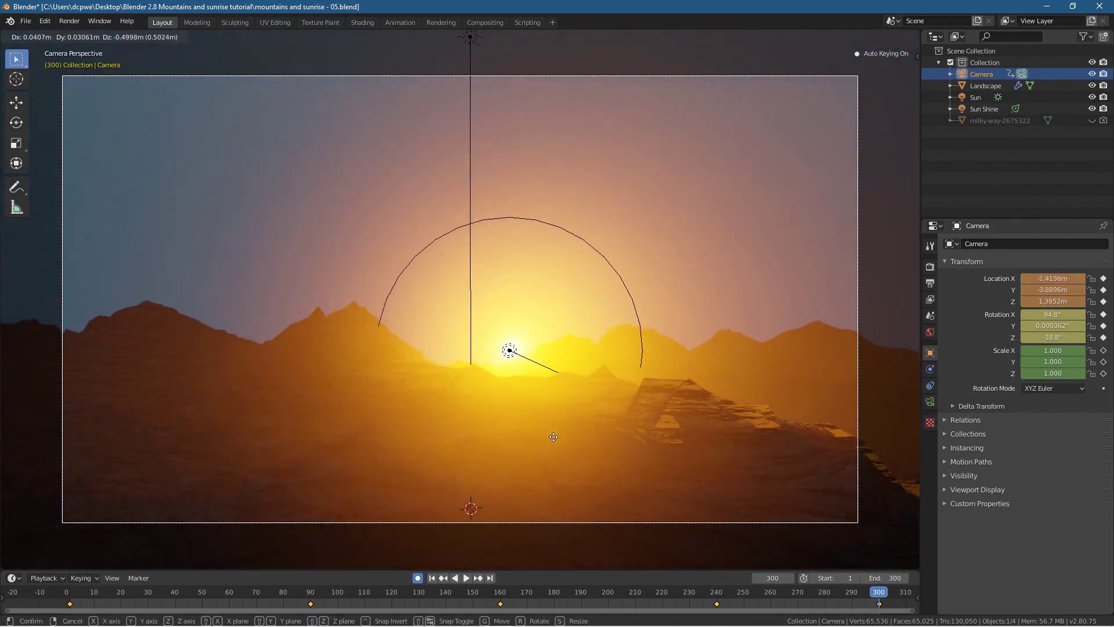
pyautogui.click(556, 431)
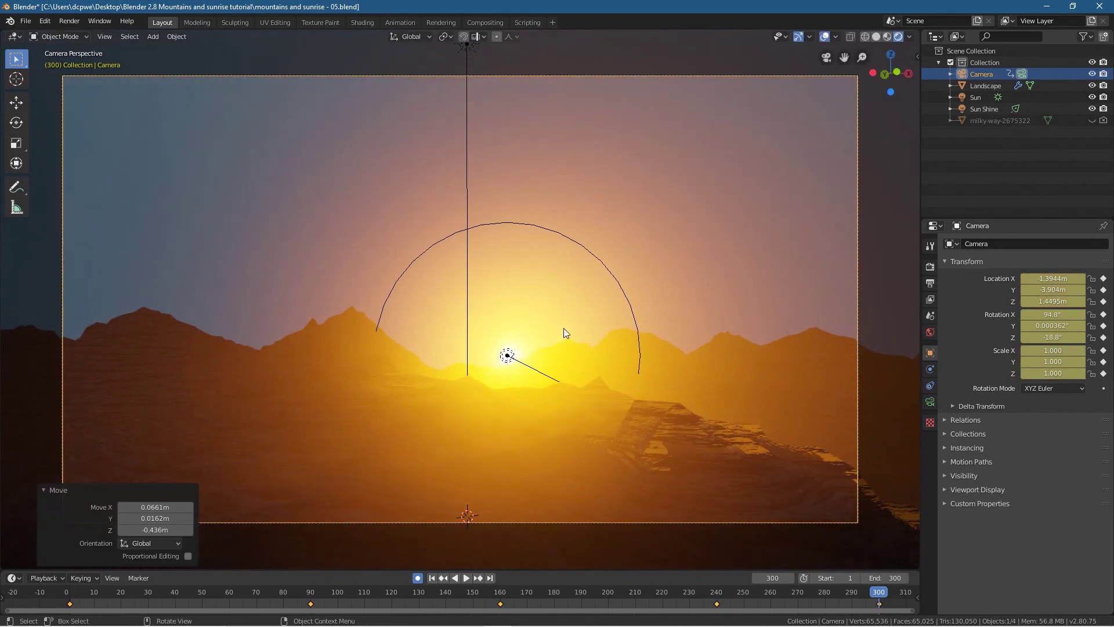
# Step: Play and scrub through the full camera animation to review the path, ending at frame 300
pyautogui.press('space')
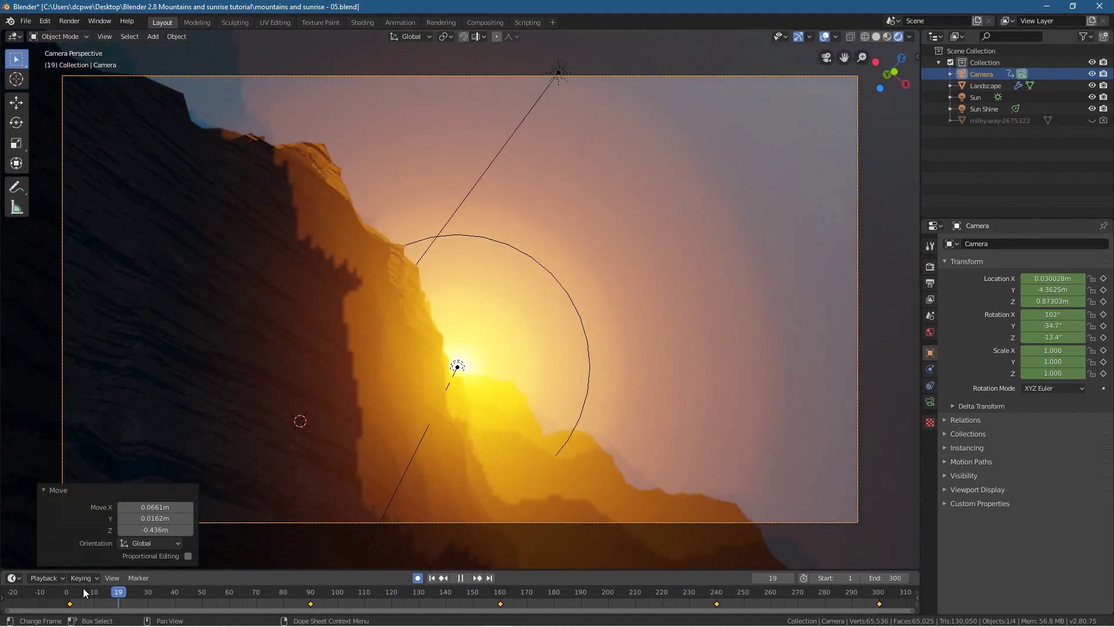
pyautogui.moveTo(133, 590); pyautogui.dragTo(879, 591)
pyautogui.press('space')
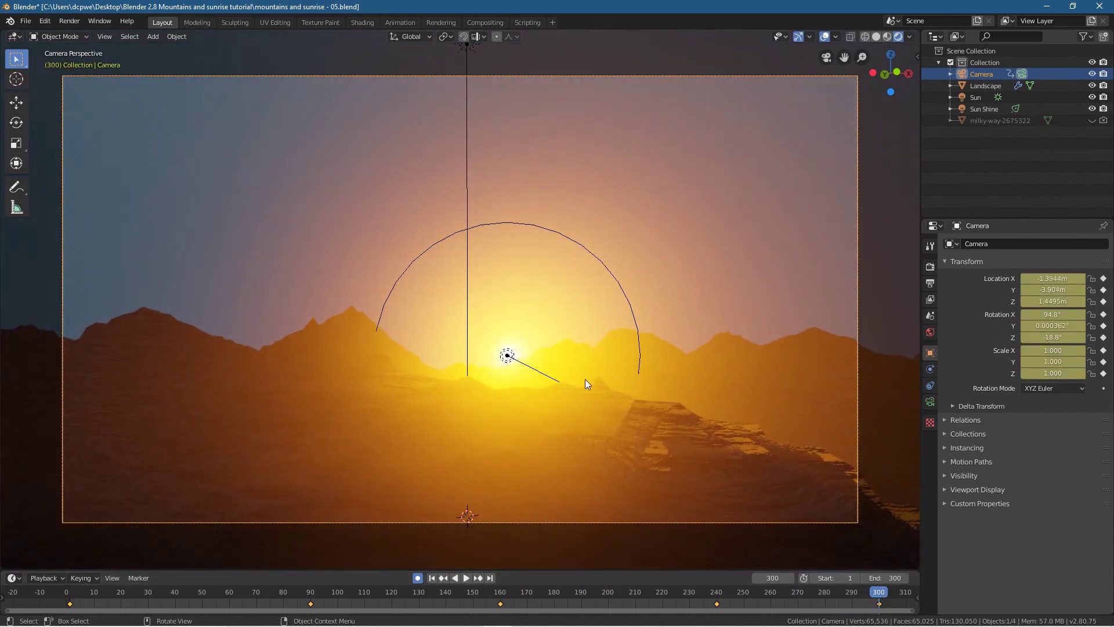
# Step: Rotate the camera about 22.2° around the global Y axis at frame 300
pyautogui.press('r')
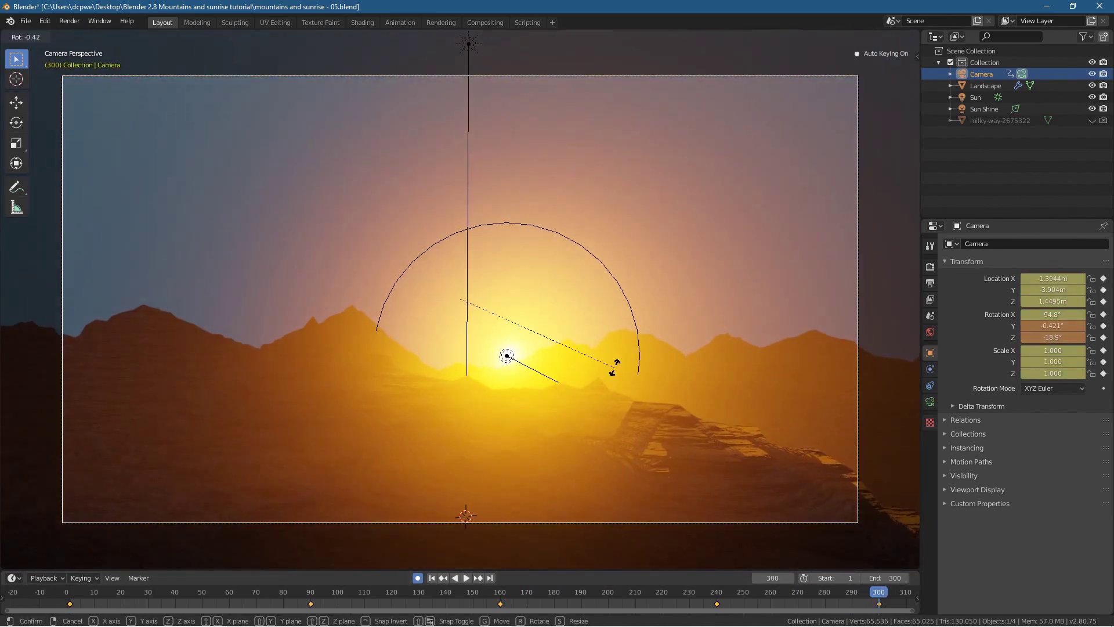
pyautogui.press('y')
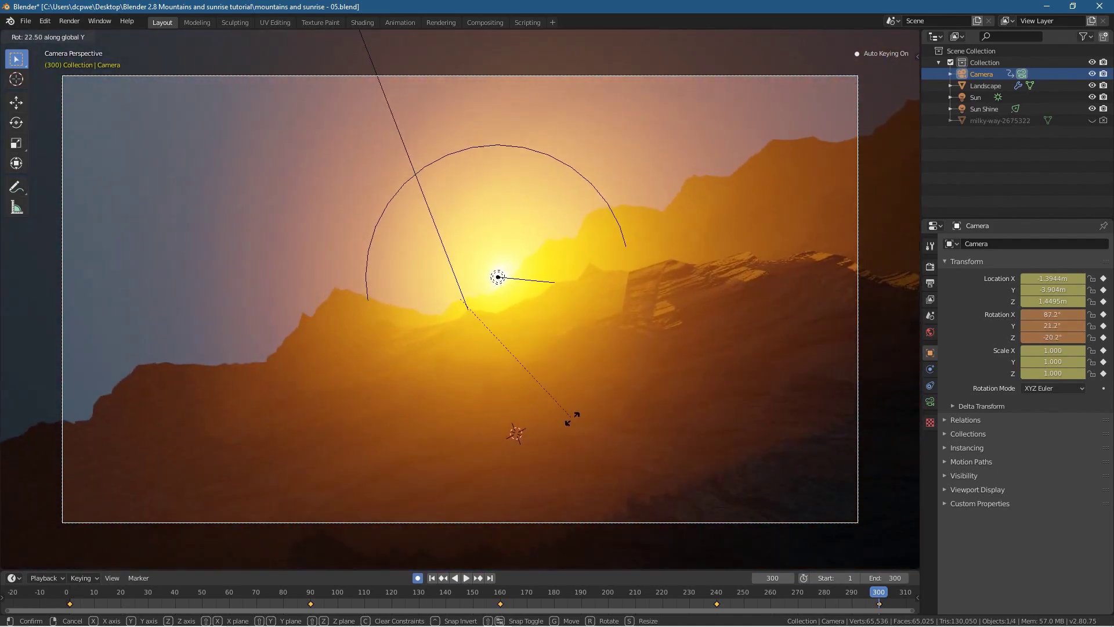
pyautogui.click(572, 416)
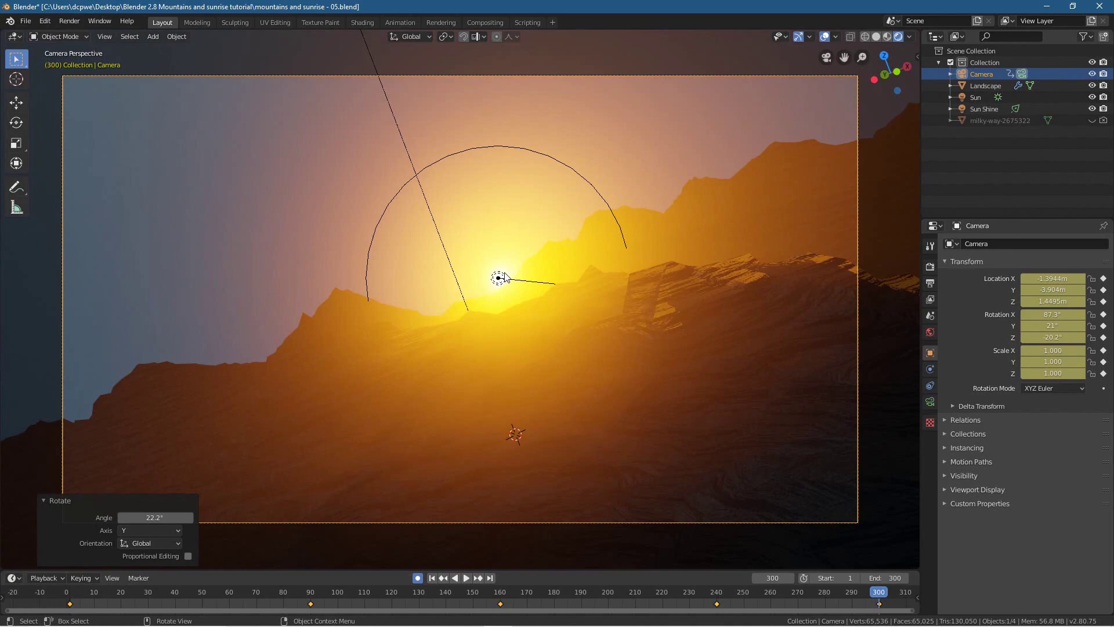
# Step: Scrub the camera animation back to frame 1, go to frame 90, and select the Sun Shine light
pyautogui.moveTo(881, 595); pyautogui.dragTo(71, 586)
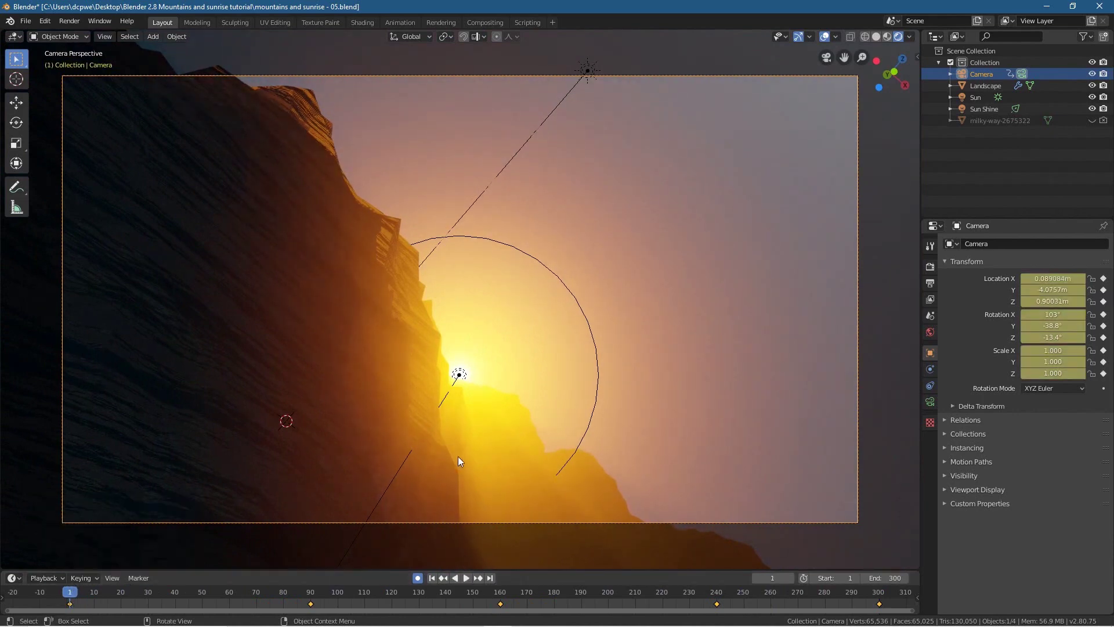
pyautogui.moveTo(231, 590); pyautogui.dragTo(311, 595)
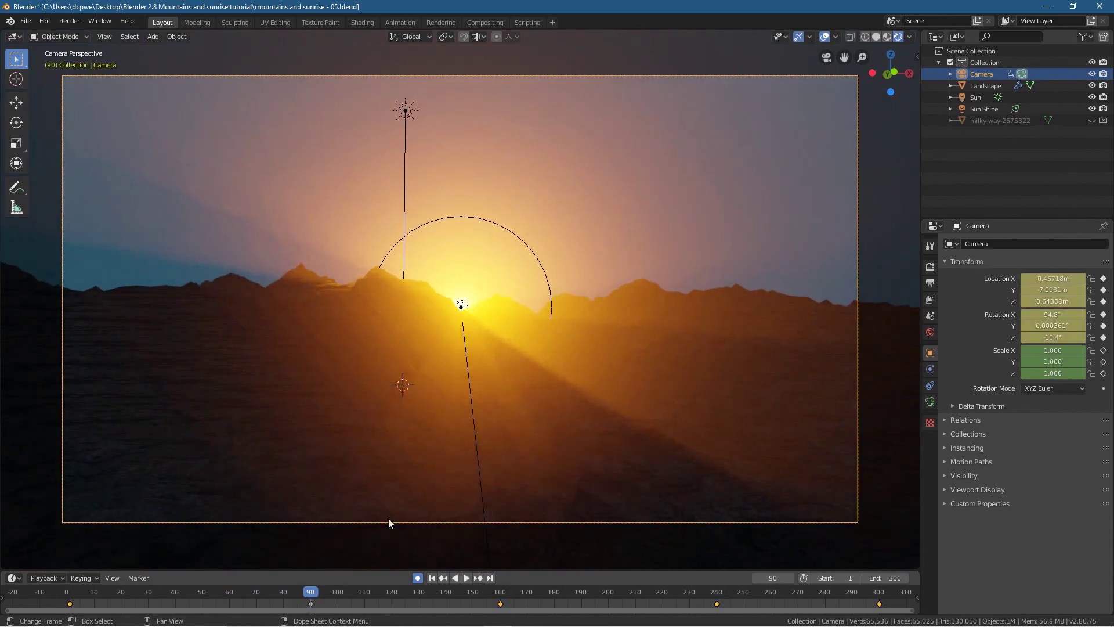
pyautogui.click(985, 108)
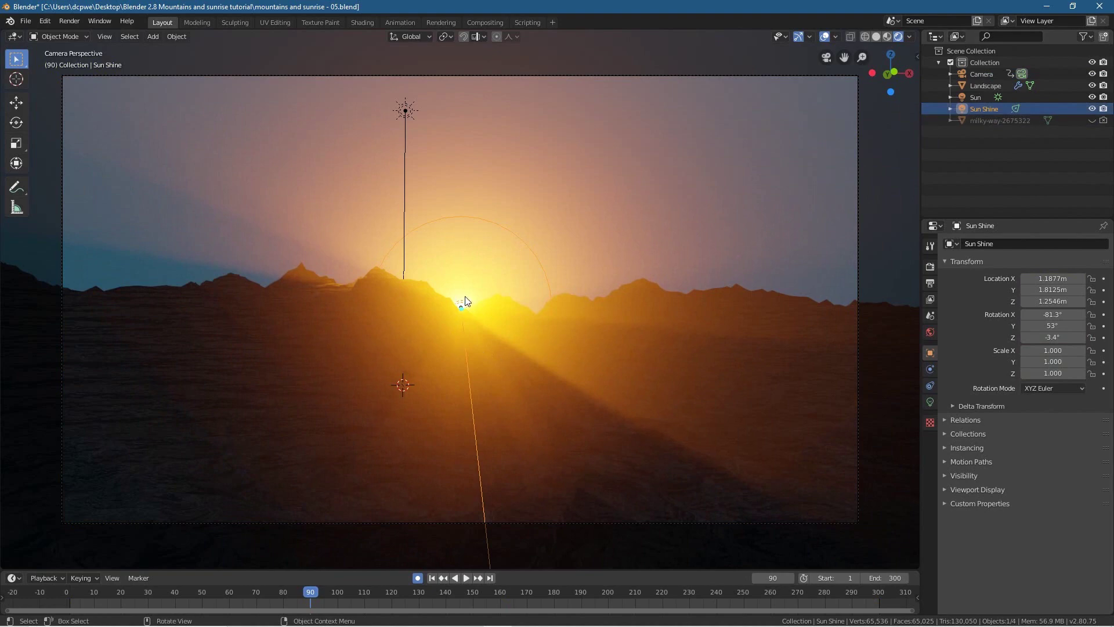
# Step: Keyframe the Sun Shine light's location and rotation at frame 90
pyautogui.press('i')
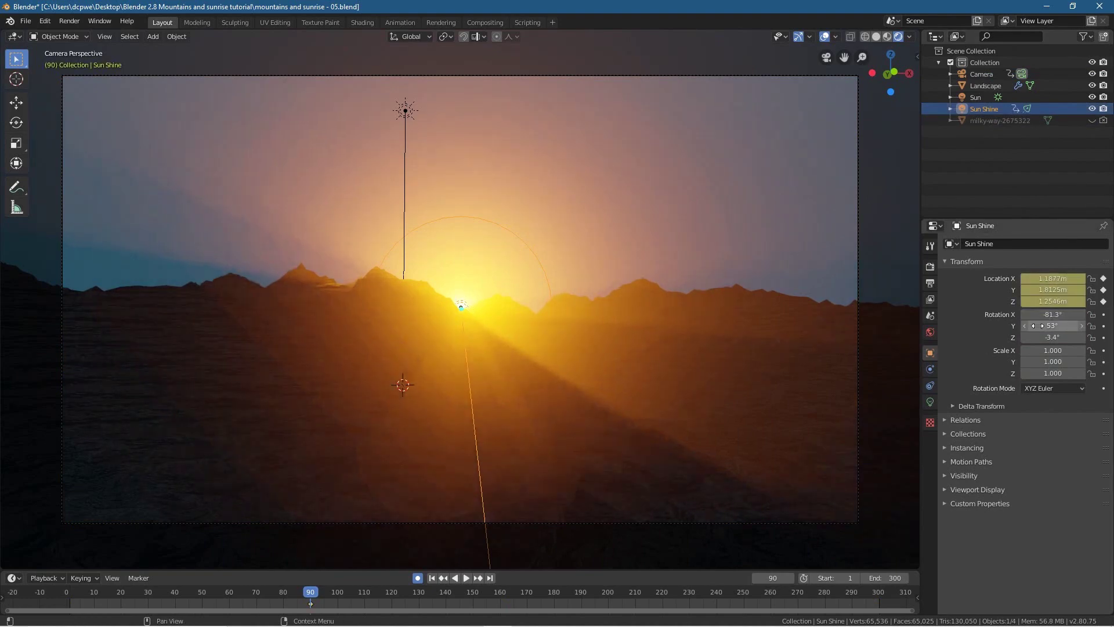
pyautogui.press('i')
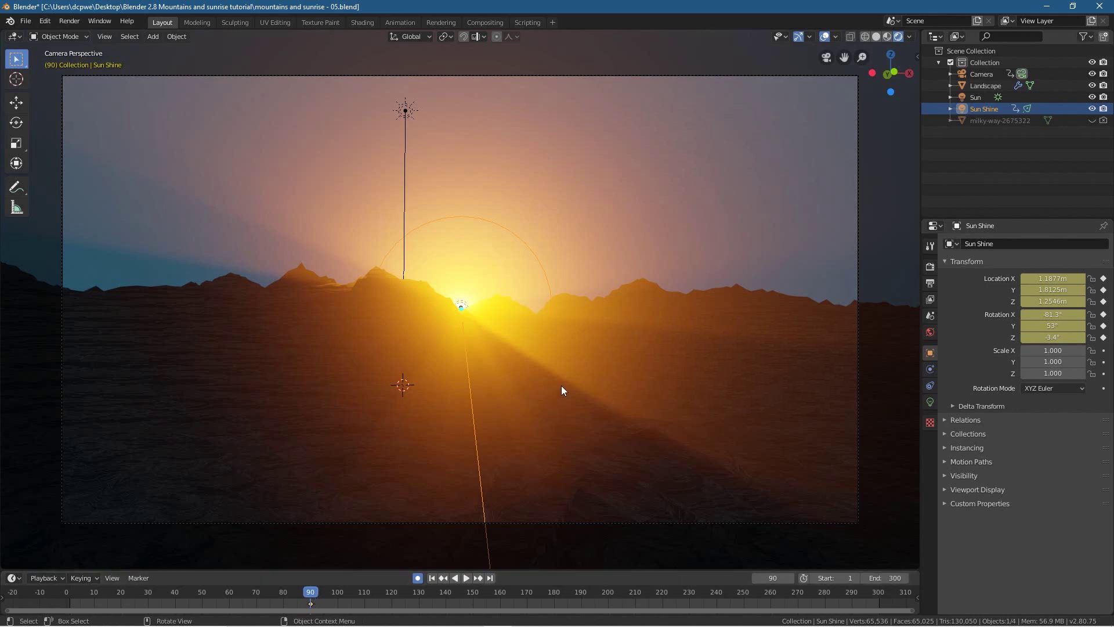
pyautogui.click(876, 357)
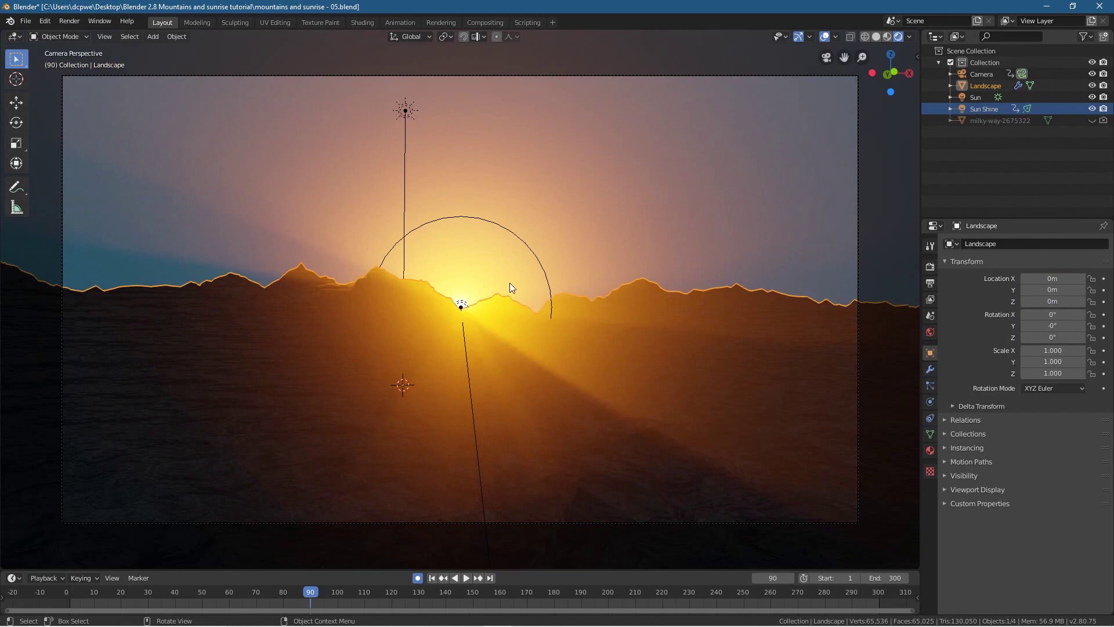
pyautogui.click(982, 111)
pyautogui.press('space')
pyautogui.moveTo(382, 593); pyautogui.dragTo(420, 584)
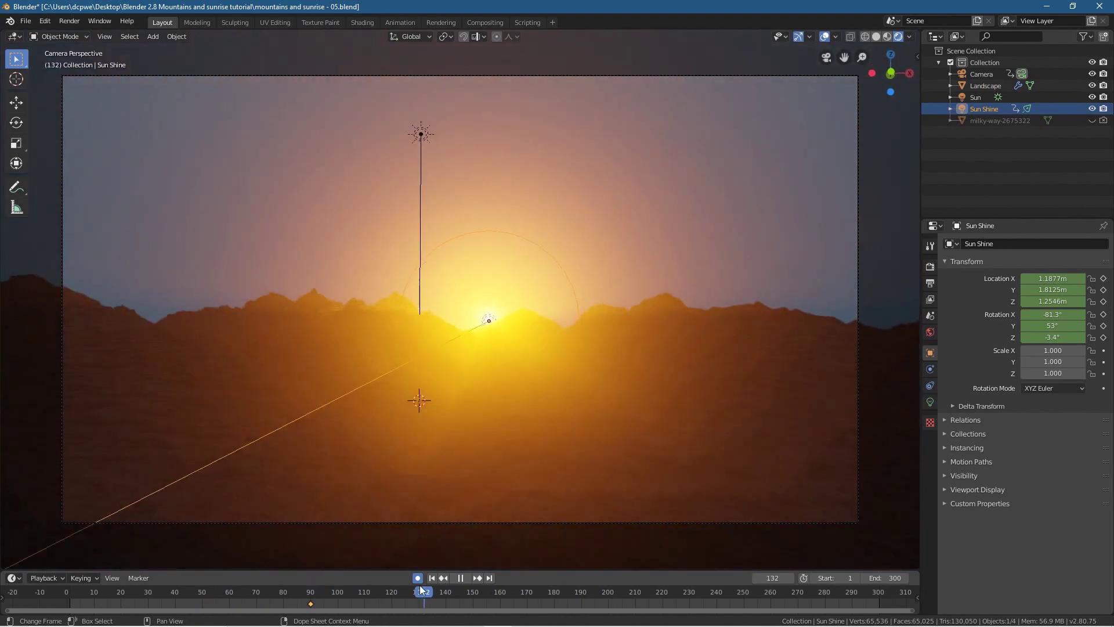
pyautogui.press('Escape')
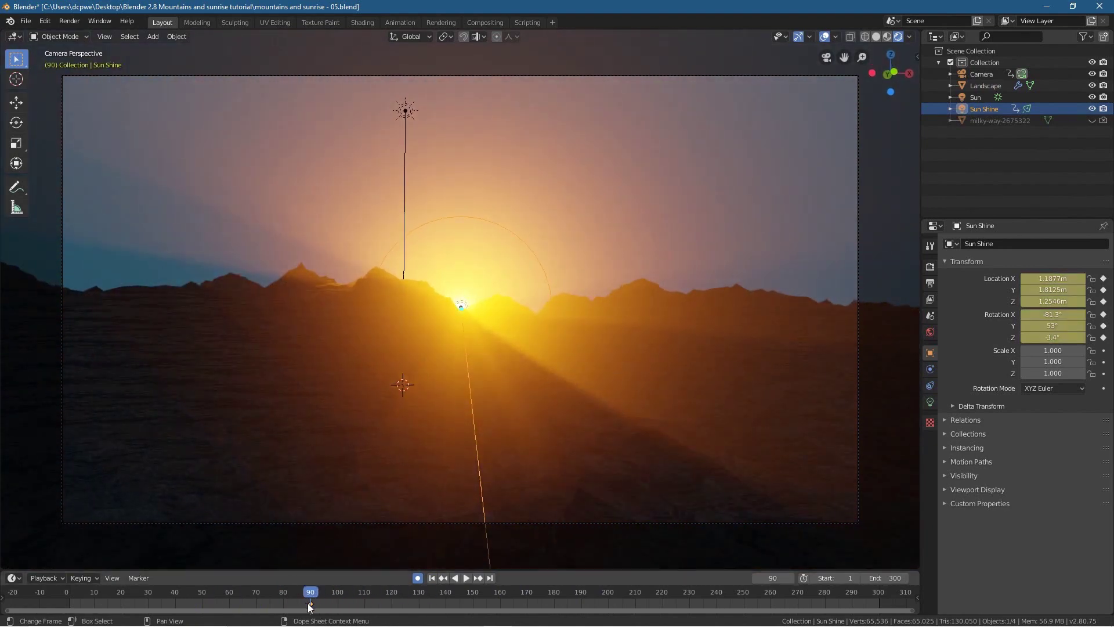
# Step: At frame 1, keyframe the Sun Shine light's location and rotation and lower it along global Z to about 1.11 m
pyautogui.moveTo(499, 388); pyautogui.dragTo(499, 388, button='middle')
pyautogui.scroll(-2, 500, 392)
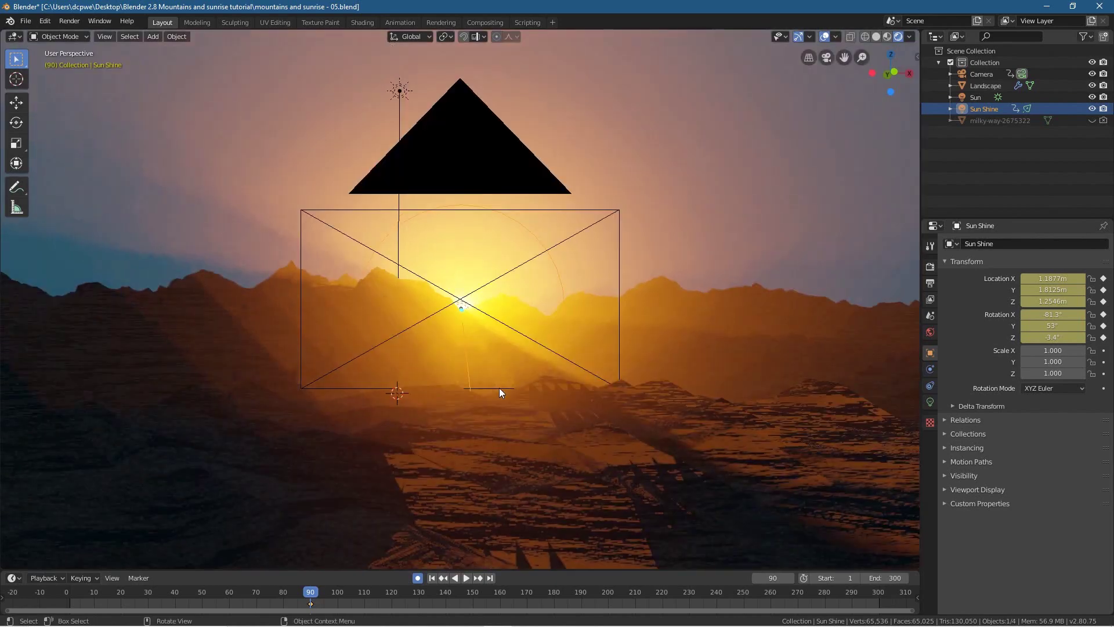
pyautogui.scroll(2, 451, 301)
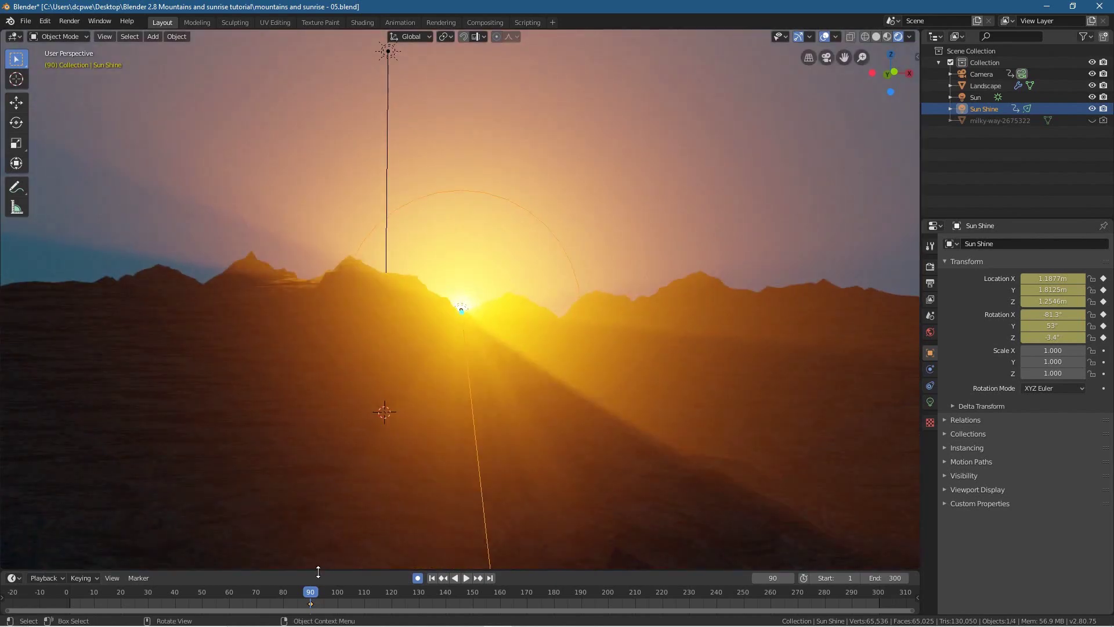
pyautogui.moveTo(311, 590); pyautogui.dragTo(72, 601)
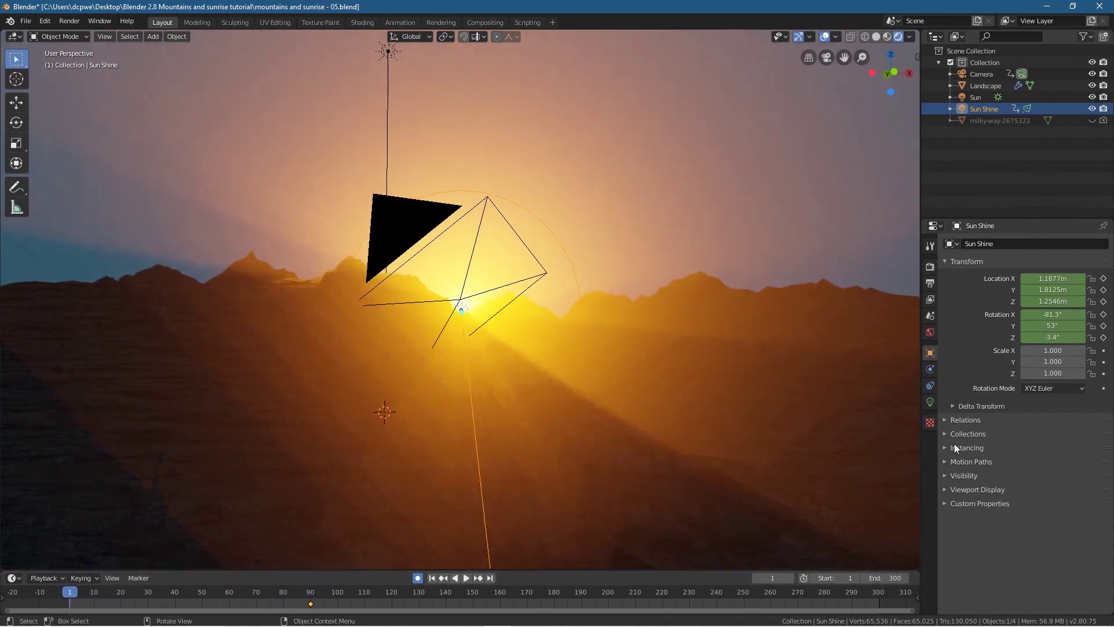
pyautogui.press('i')
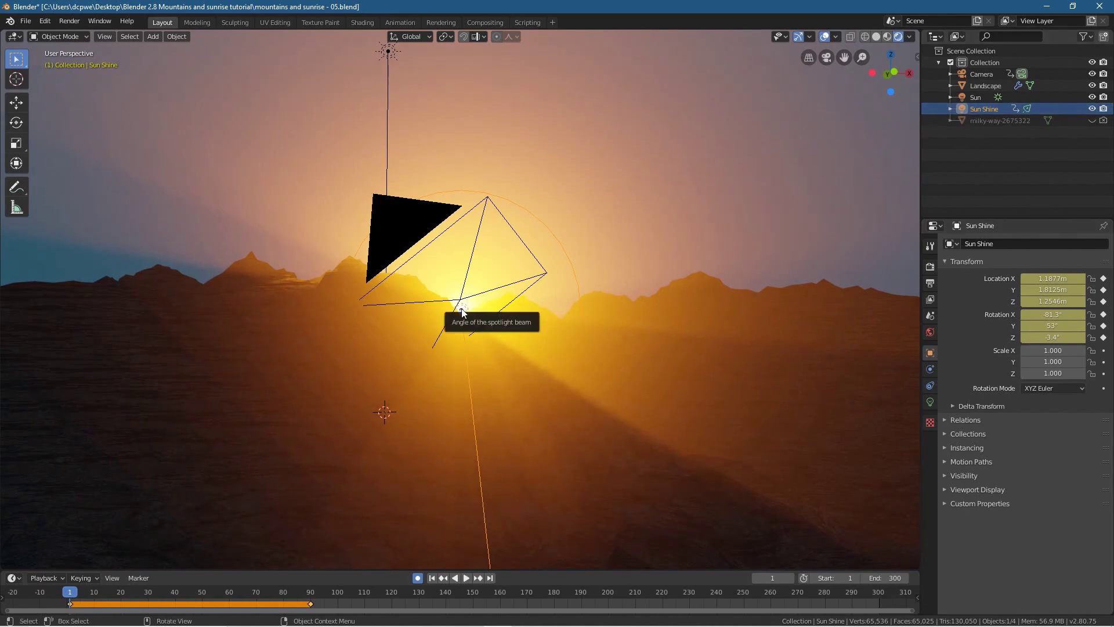
pyautogui.press('g')
pyautogui.press('z')
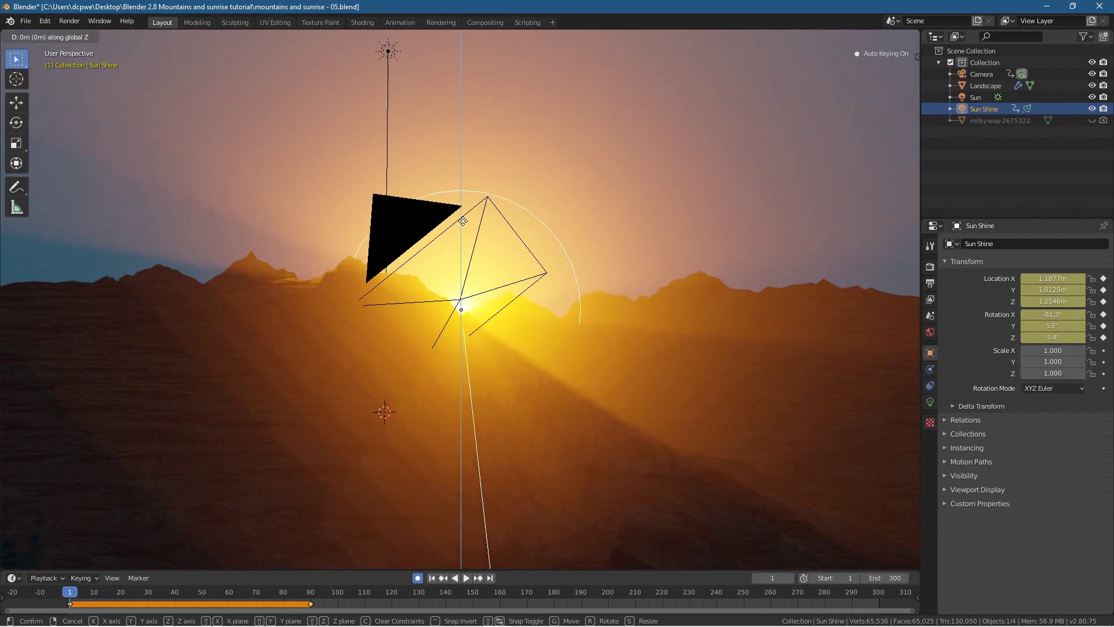
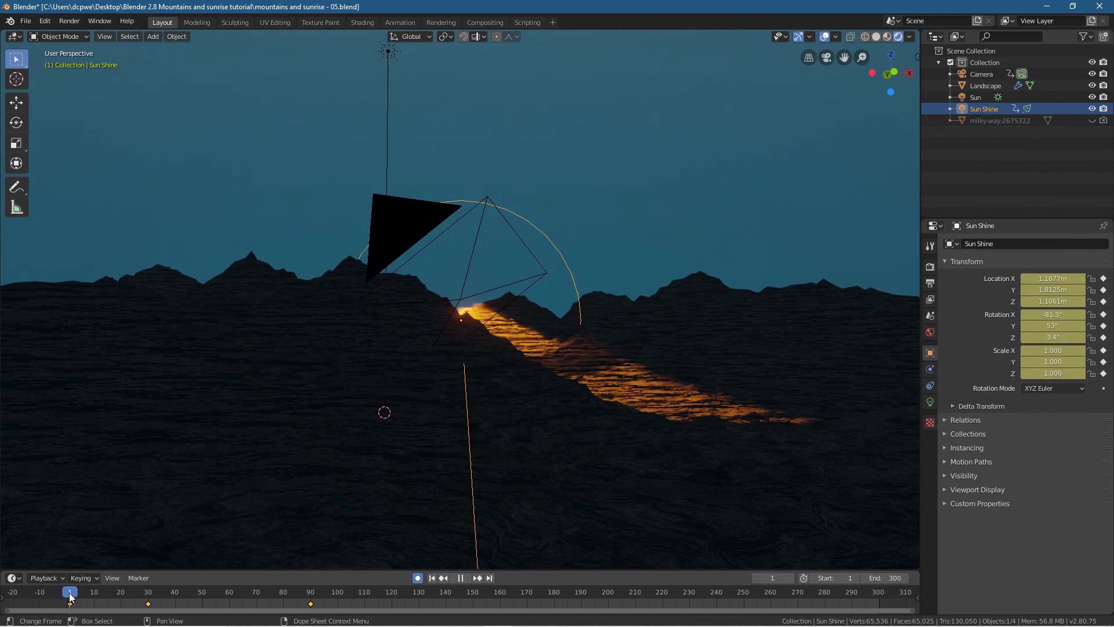
# Step: Try setting the Sun Shine light's power to 0 W at frame 1
pyautogui.click(929, 401)
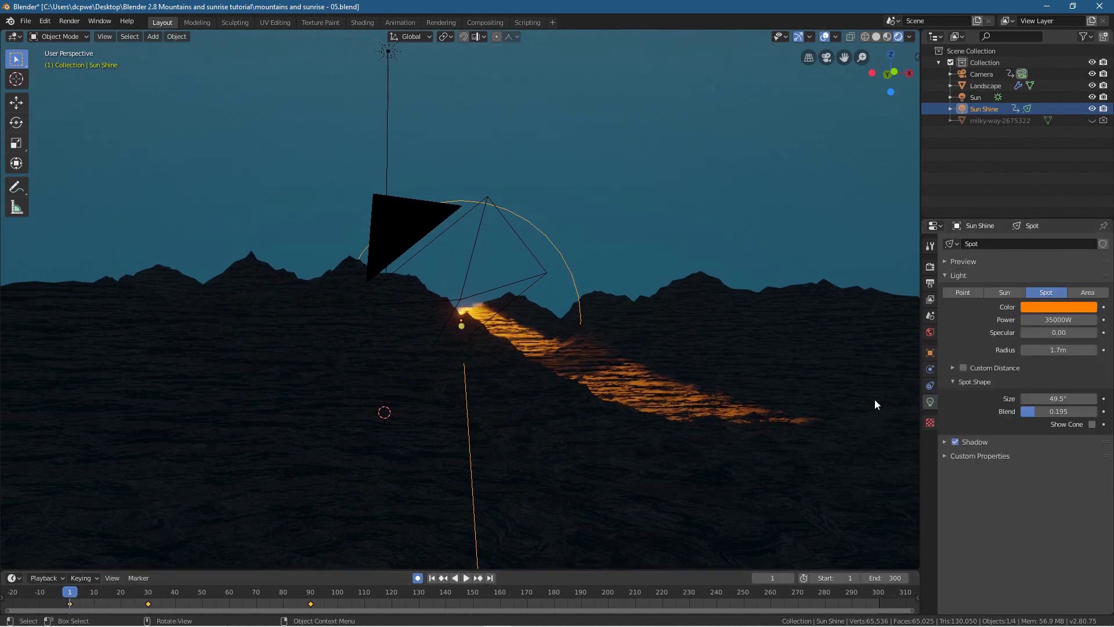
pyautogui.click(1053, 320)
pyautogui.write('0')
pyautogui.press('Return')
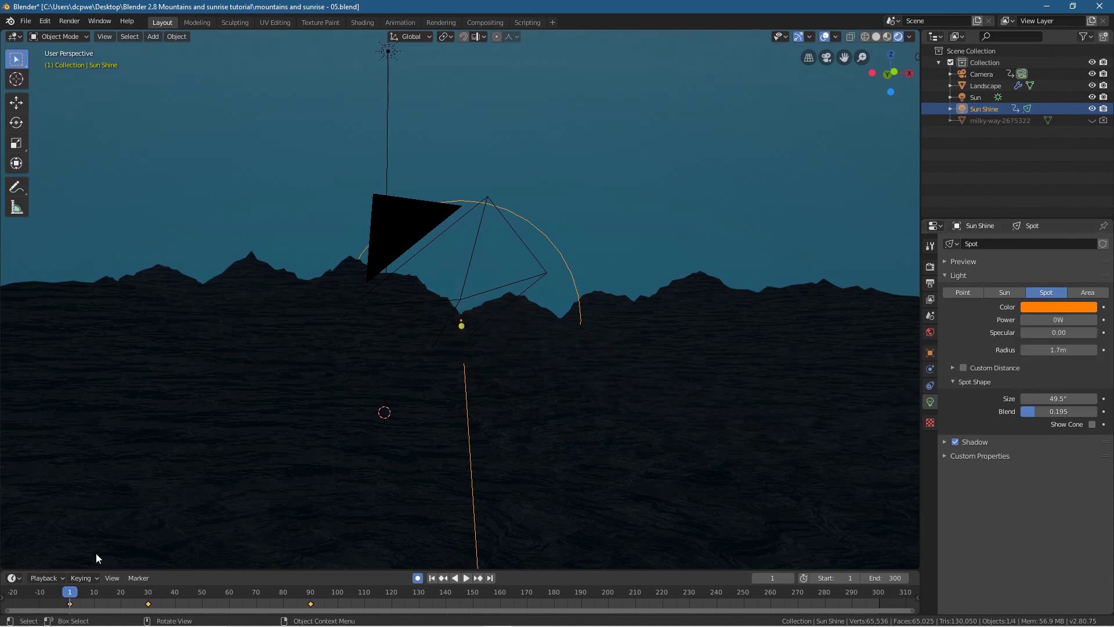
# Step: Try setting the Sun Shine light's power to 35000 W at frame 30 and scrub the timeline to check it
pyautogui.press('space')
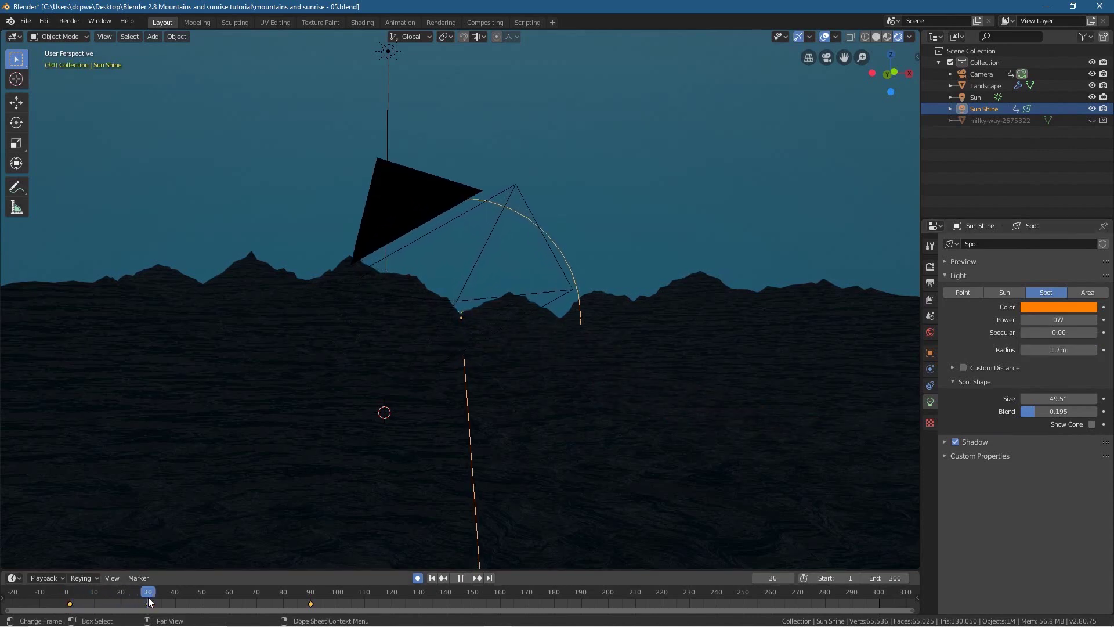
pyautogui.press('space')
pyautogui.click(1044, 320)
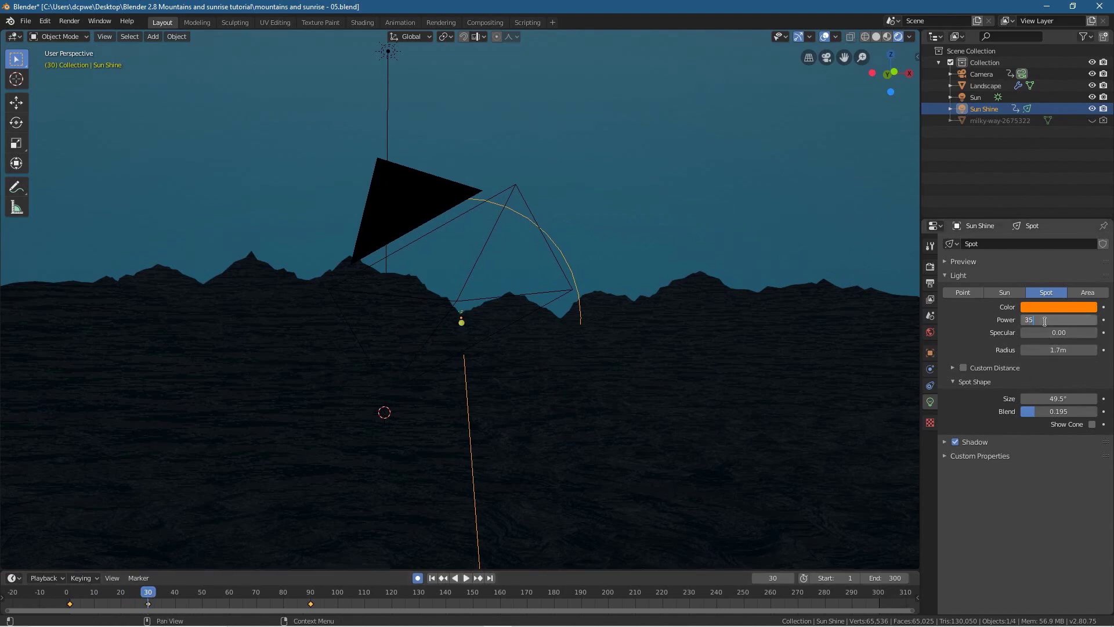
pyautogui.write('35000')
pyautogui.press('Return')
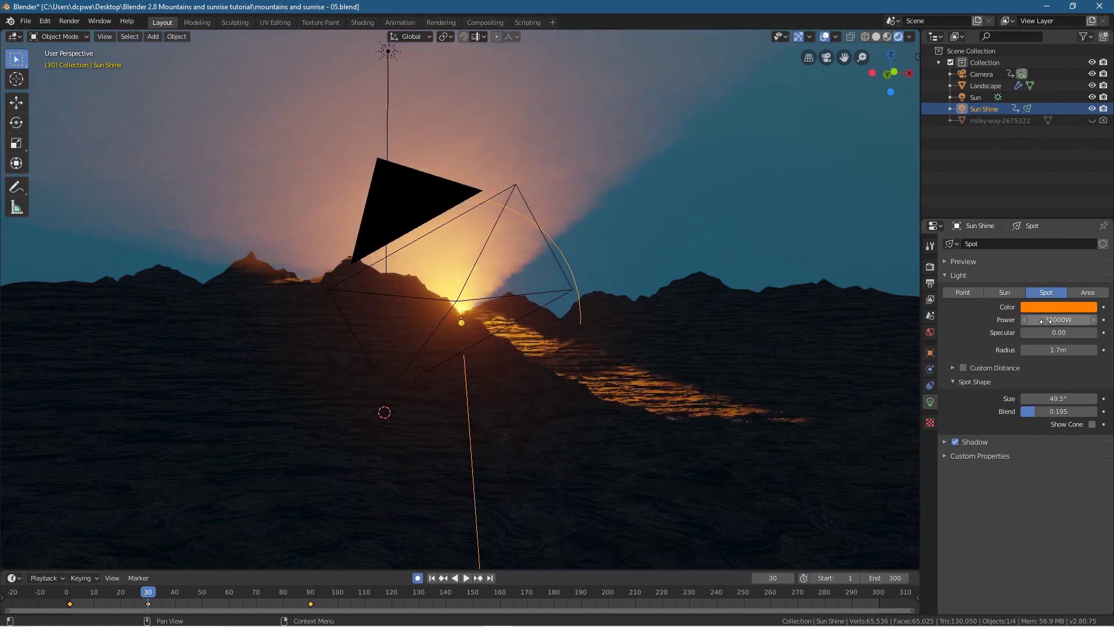
pyautogui.moveTo(133, 603)
pyautogui.mouseDown()
pyautogui.moveTo(82, 604)
pyautogui.moveTo(224, 607)
pyautogui.moveTo(100, 606)
pyautogui.moveTo(142, 624)
pyautogui.mouseUp()
pyautogui.press('Escape')
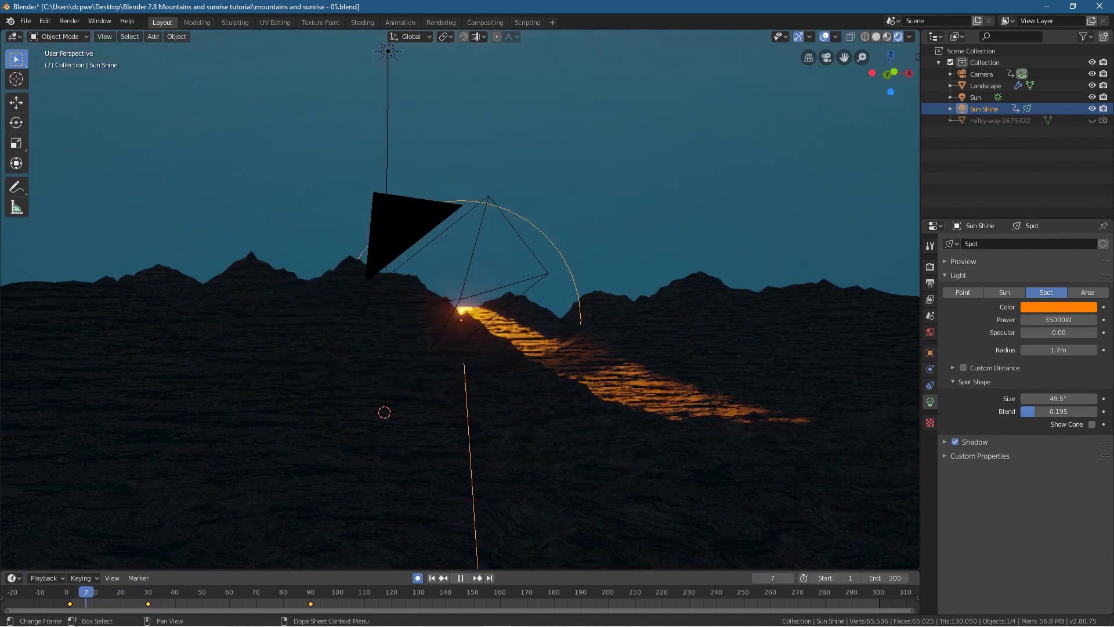
# Step: Return to frame 1, keyframe the Sun Shine light's power, and set it to 0 W
pyautogui.press('space')
pyautogui.click(69, 597)
pyautogui.press('space')
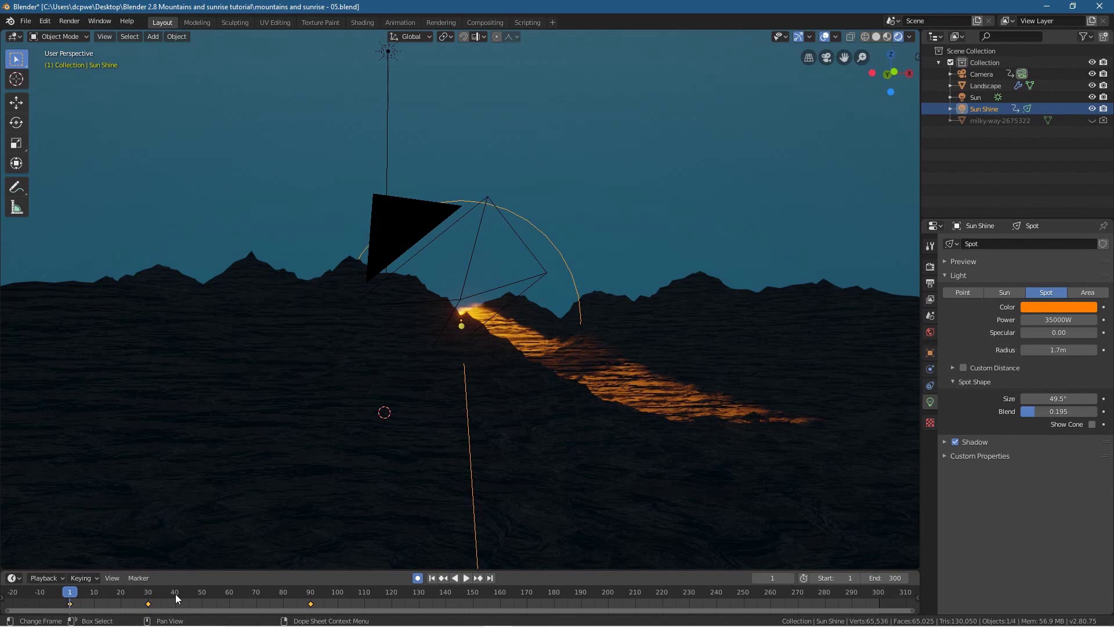
pyautogui.click(1104, 324)
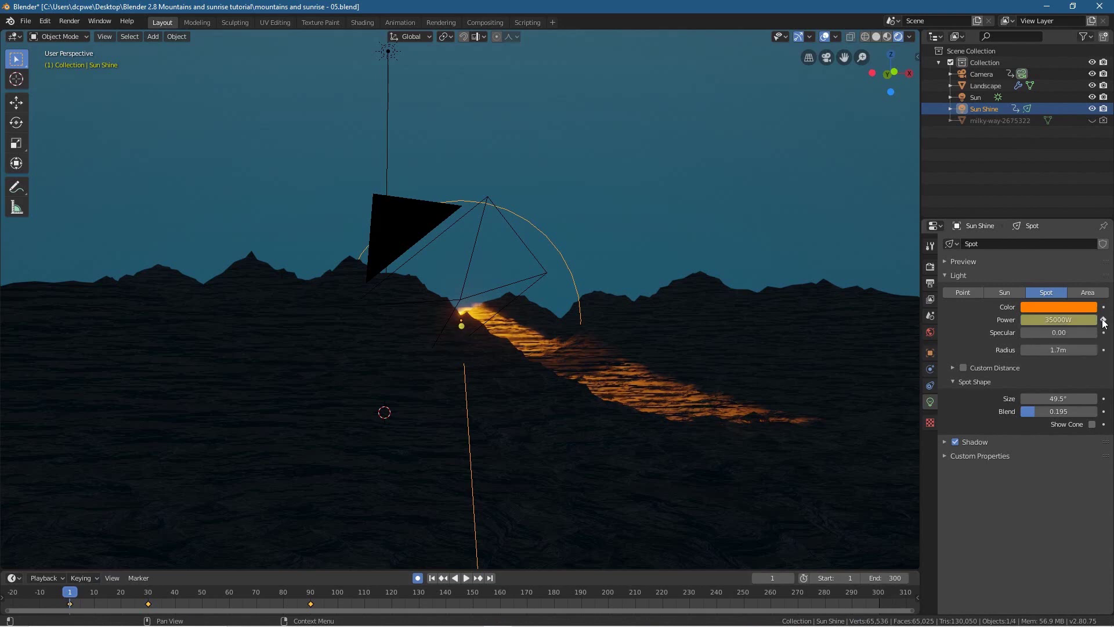
pyautogui.click(1068, 320)
pyautogui.write('0')
pyautogui.press('Return')
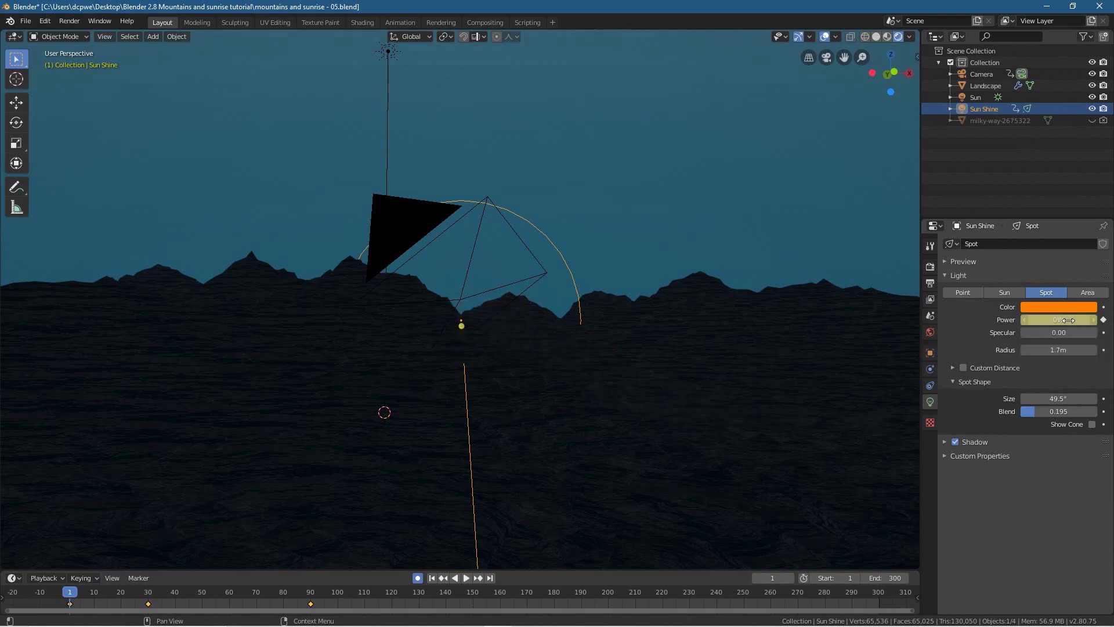
# Step: At frame 30, keyframe the Sun Shine light's power and set it to 35000 W
pyautogui.click(478, 578)
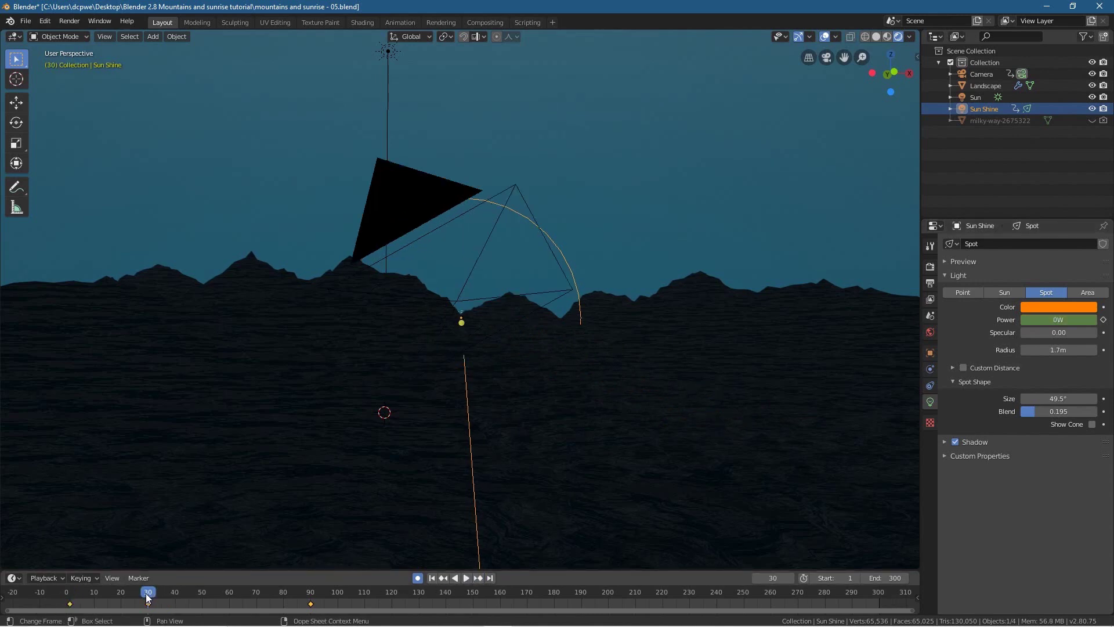
pyautogui.click(1103, 320)
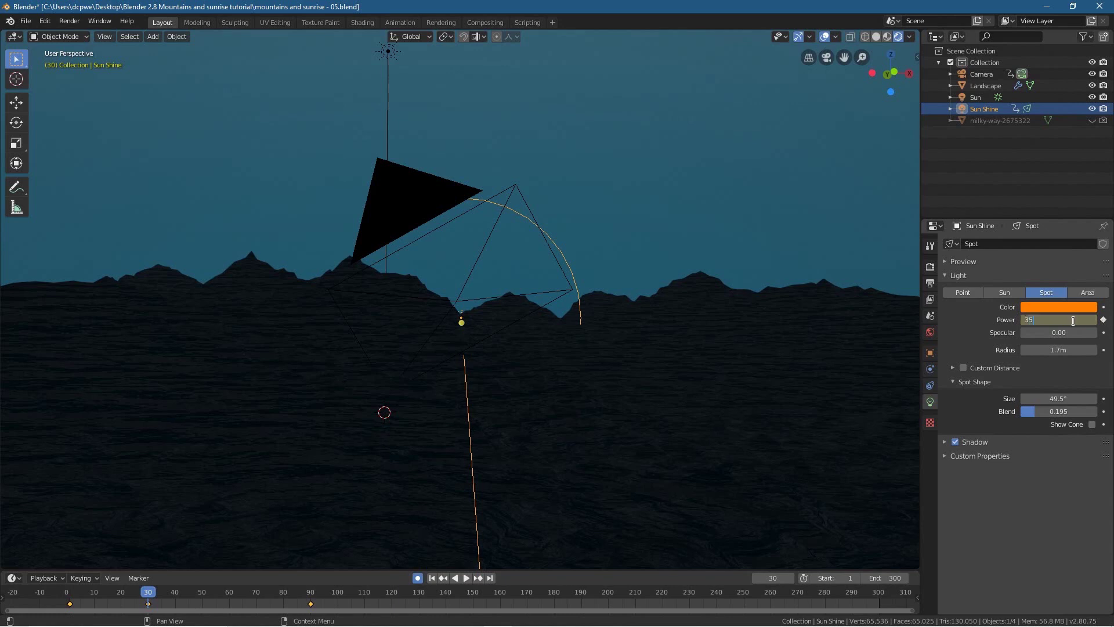
pyautogui.click(1073, 320)
pyautogui.write('35000')
pyautogui.press('Return')
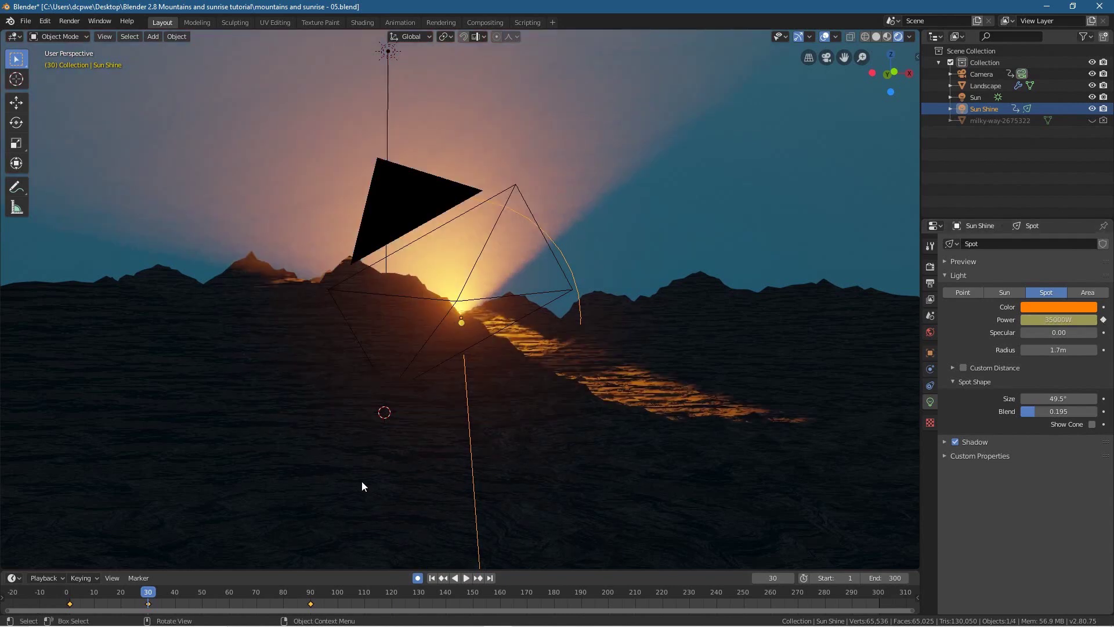
# Step: Play and scrub the first 100 or so frames to check how the Sun Shine light brightens and rises
pyautogui.press('space')
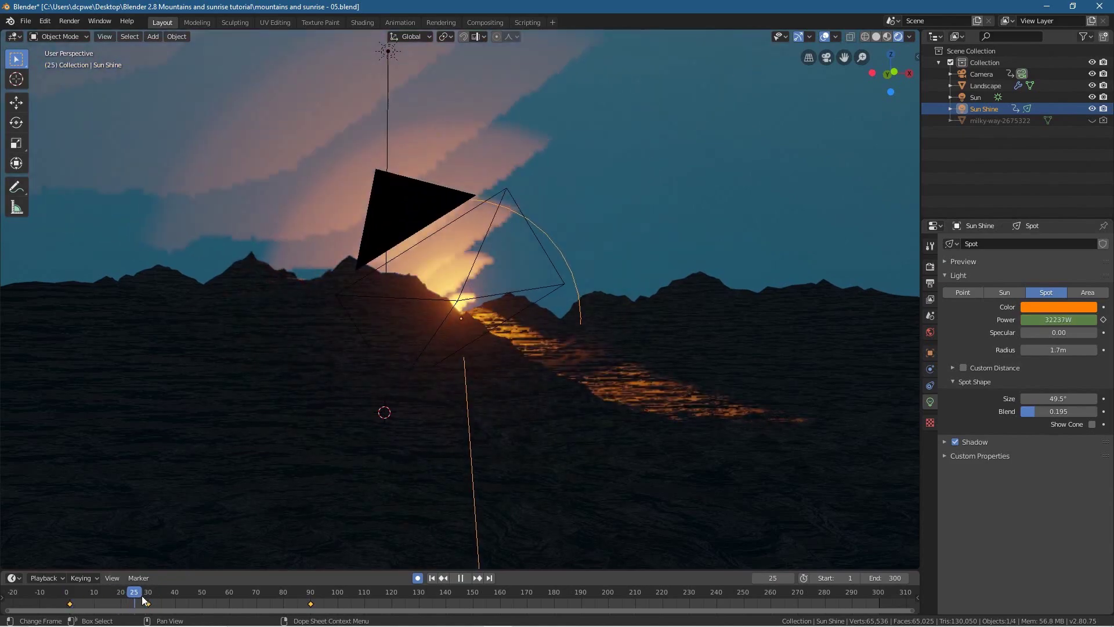
pyautogui.moveTo(243, 607); pyautogui.dragTo(190, 606)
pyautogui.press('Up')
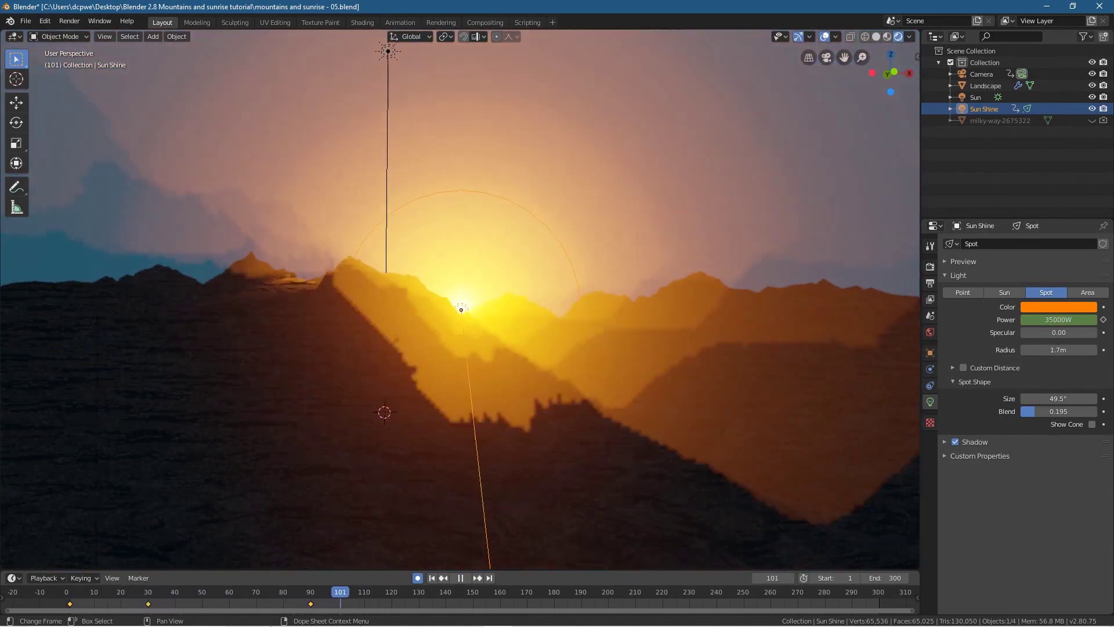
pyautogui.hotkey('shift', 'Left')
pyautogui.press('space')
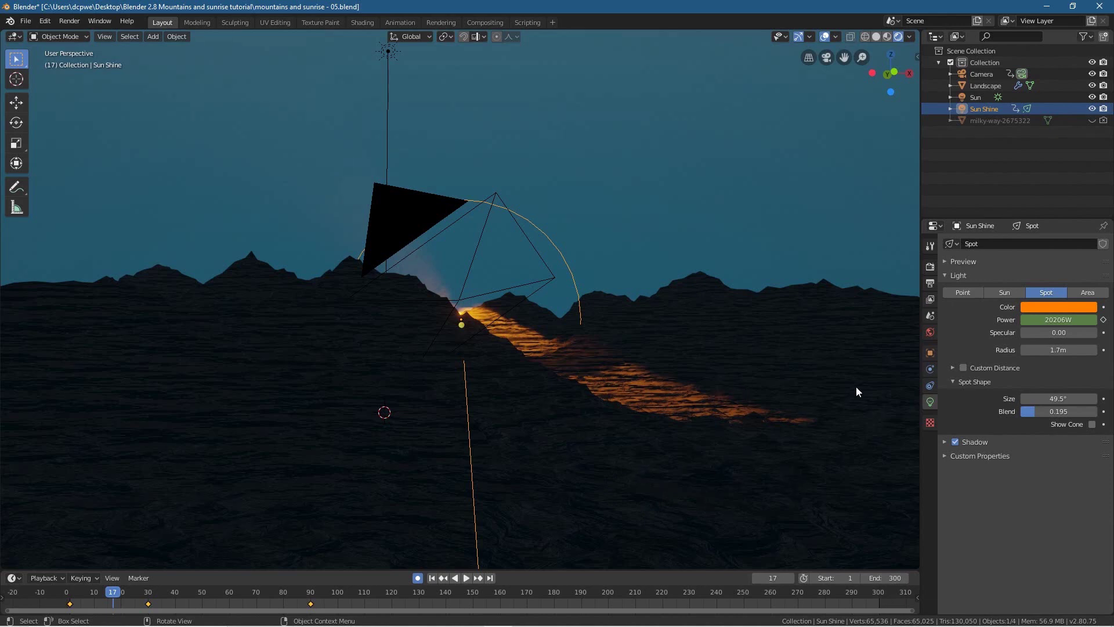
# Step: Set the Landscape material's Specular to 0.025
pyautogui.click(834, 344)
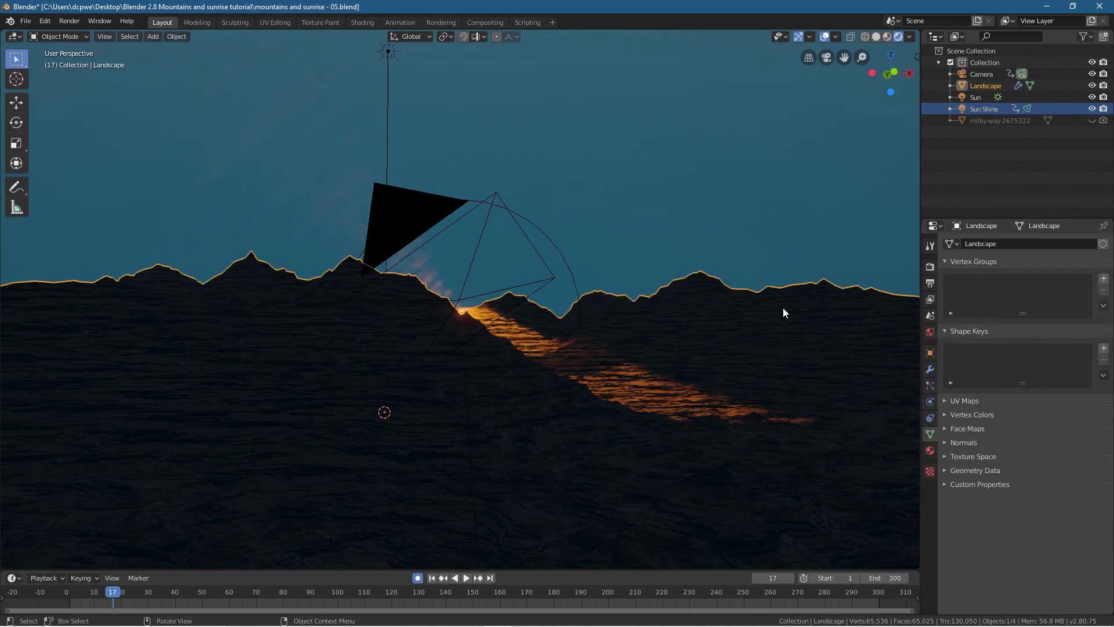
pyautogui.click(930, 450)
pyautogui.moveTo(1035, 505)
pyautogui.mouseDown()
pyautogui.moveTo(1047, 506)
pyautogui.moveTo(1031, 506)
pyautogui.mouseUp()
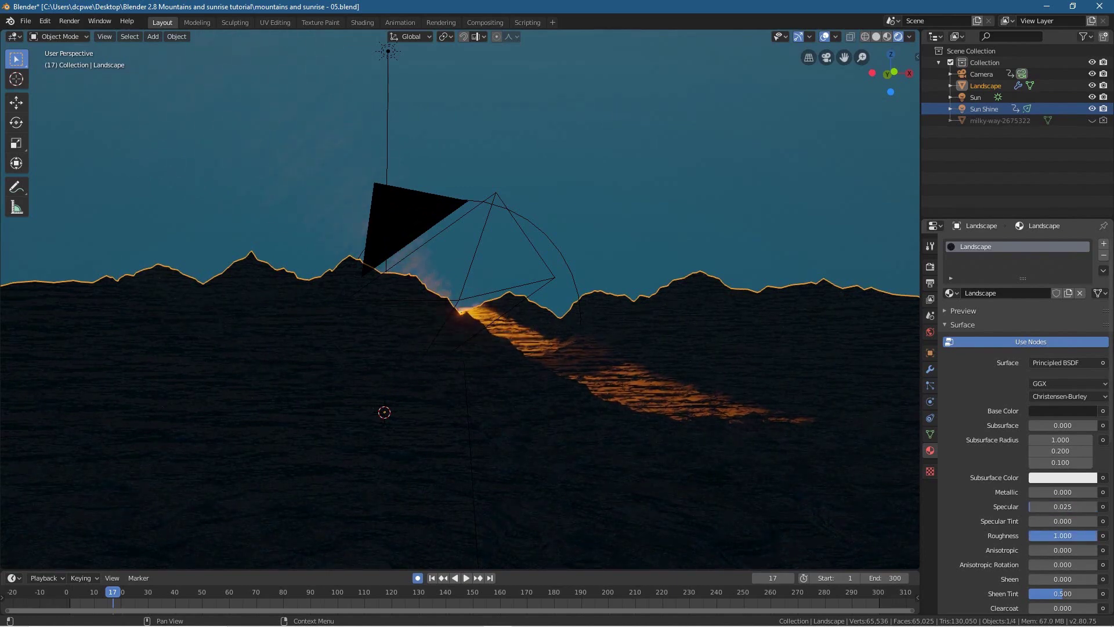
pyautogui.scroll(-2, 981, 576)
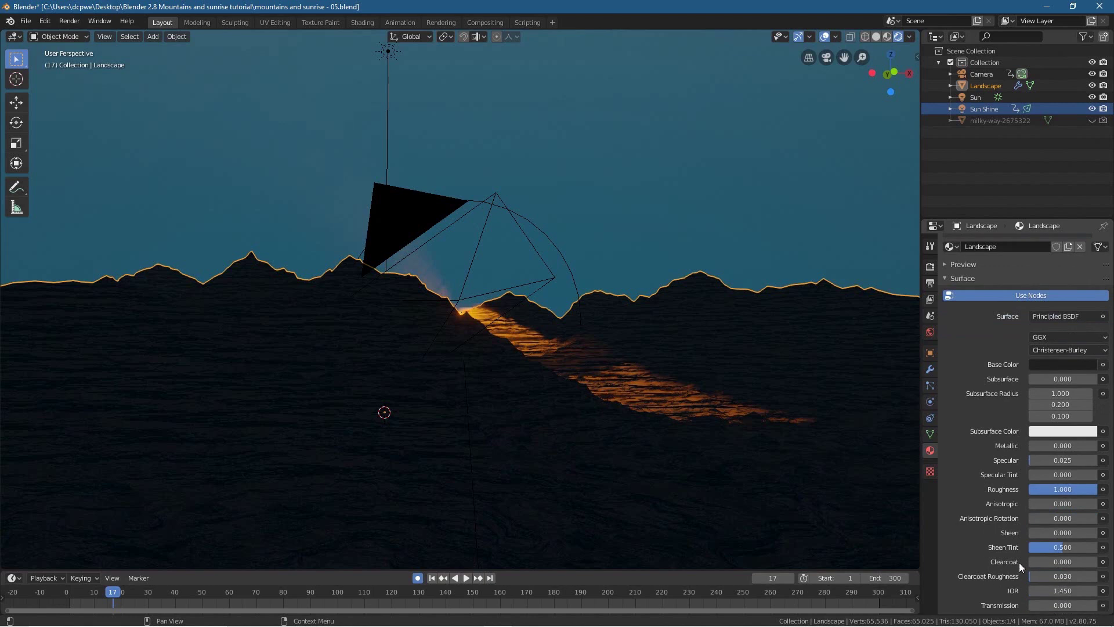
pyautogui.scroll(1, 995, 476)
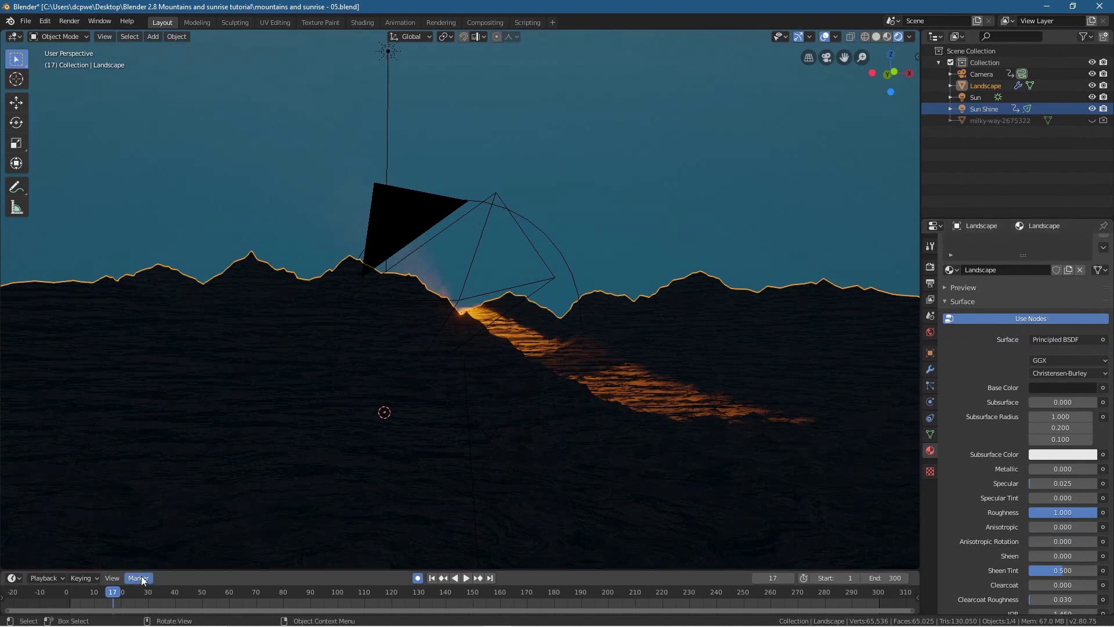
# Step: Play and scrub the opening frames of the sunrise, switching to the camera view to review the light over the landscape
pyautogui.hotkey('shift', 'Left')
pyautogui.press('space')
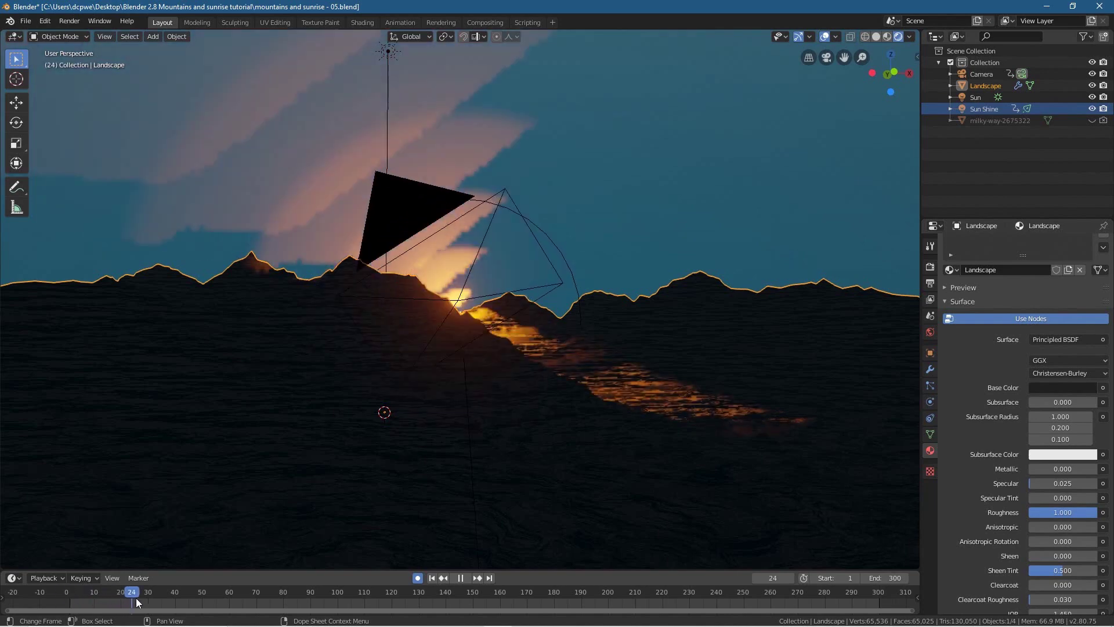
pyautogui.hotkey('shift', 'Left')
pyautogui.moveTo(66, 603)
pyautogui.mouseDown()
pyautogui.moveTo(82, 606)
pyautogui.moveTo(73, 608)
pyautogui.mouseUp()
pyautogui.press('KP_0')
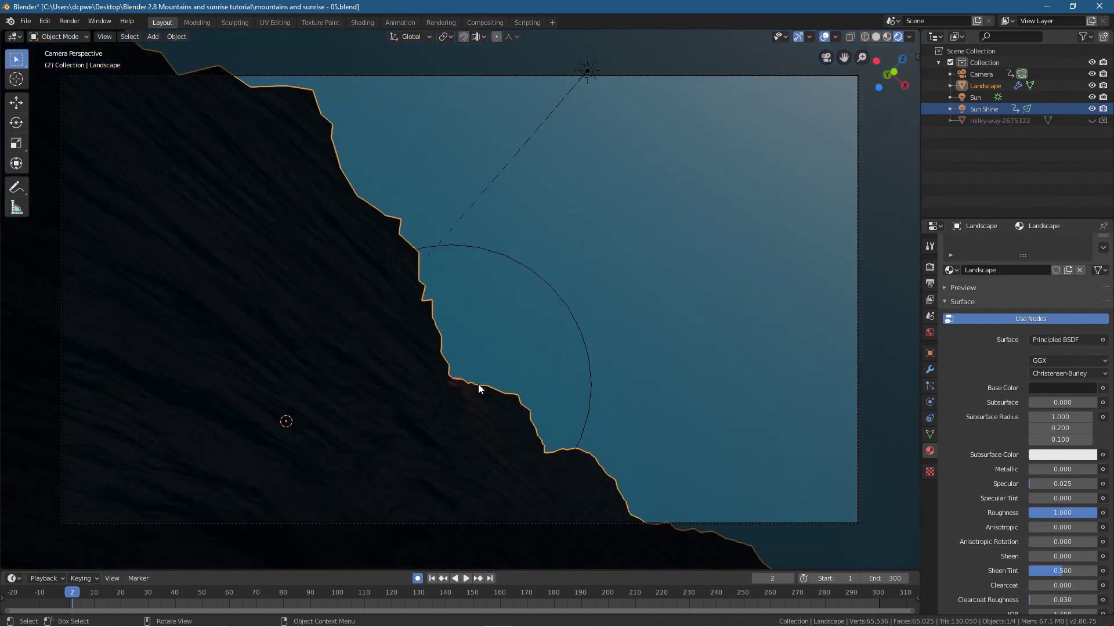
pyautogui.moveTo(79, 596)
pyautogui.mouseDown()
pyautogui.moveTo(465, 593)
pyautogui.moveTo(70, 593)
pyautogui.mouseUp()
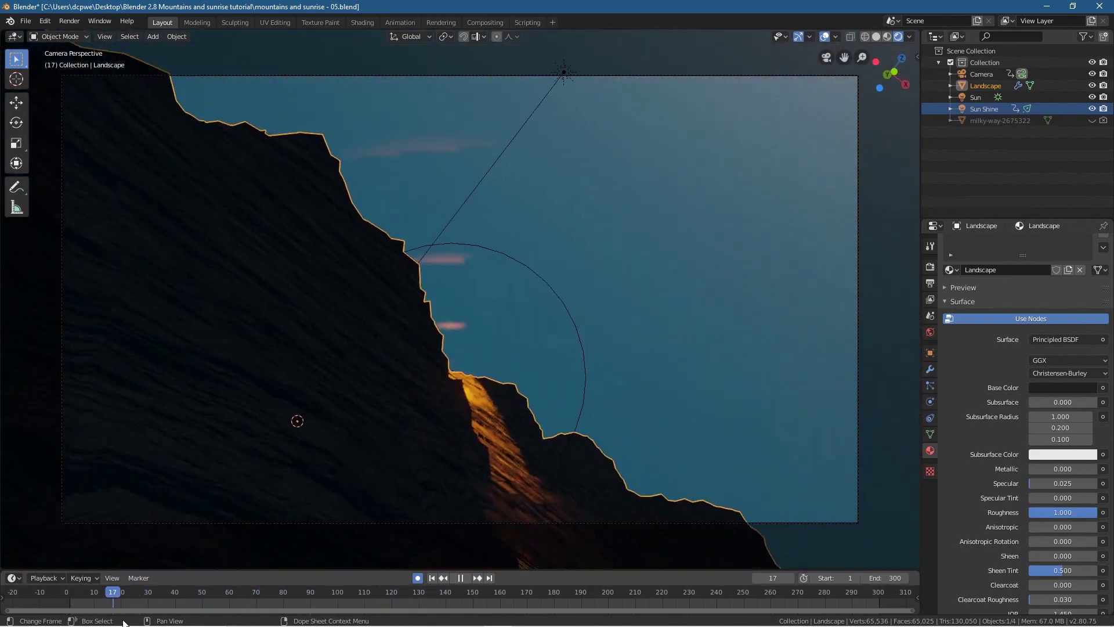
pyautogui.press('space')
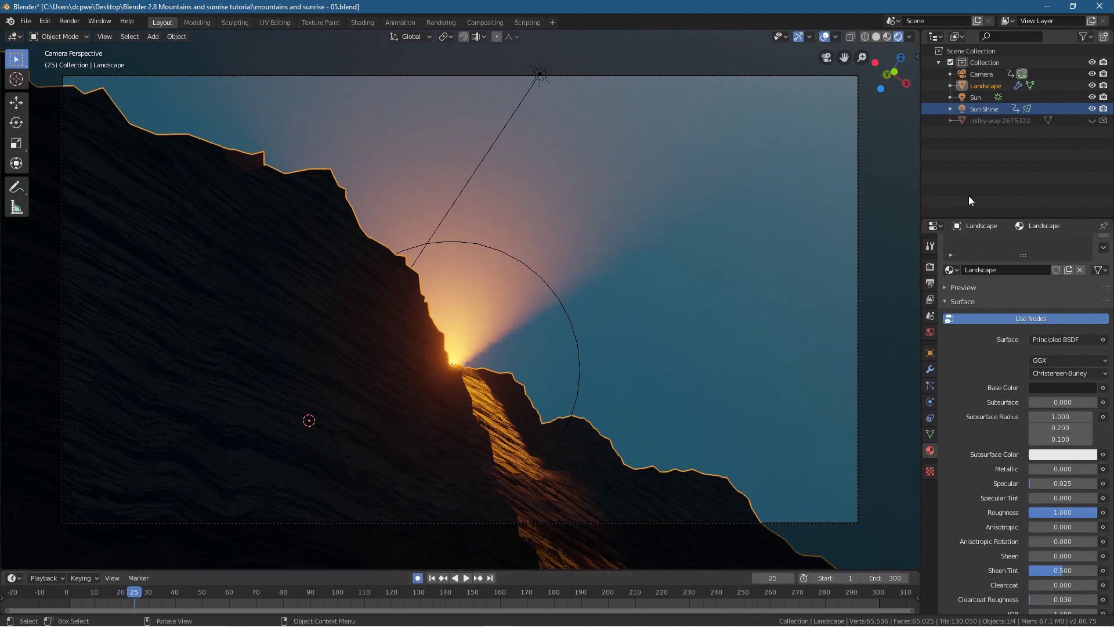
pyautogui.press('space')
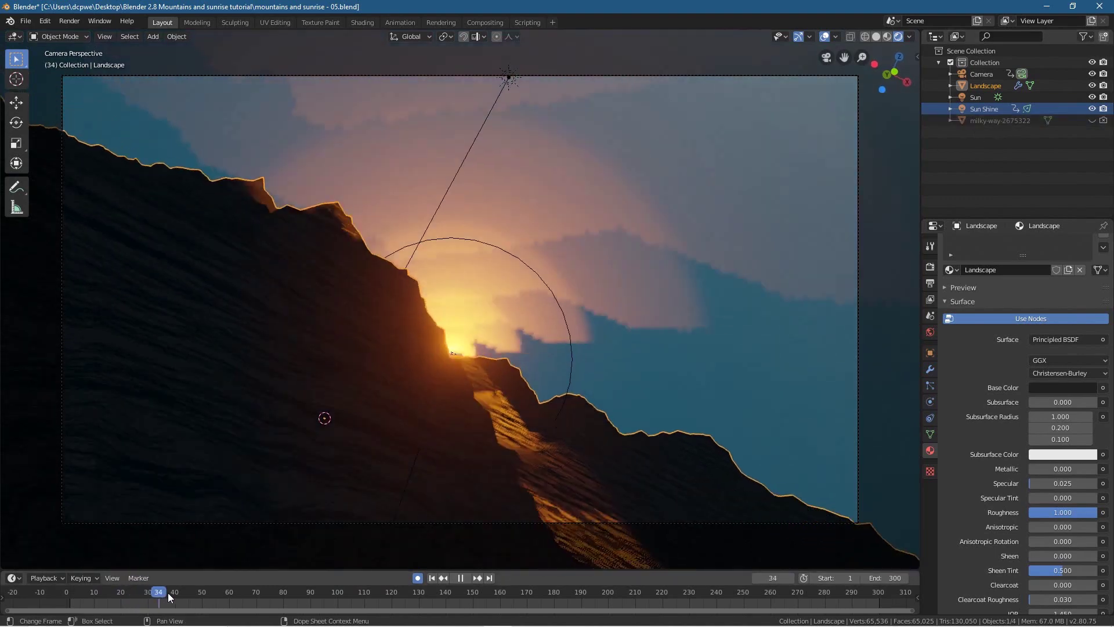
# Step: Go to frame 60 and leave the camera view to review the sun and landscape lighting from outside
pyautogui.press('space')
pyautogui.click(229, 600)
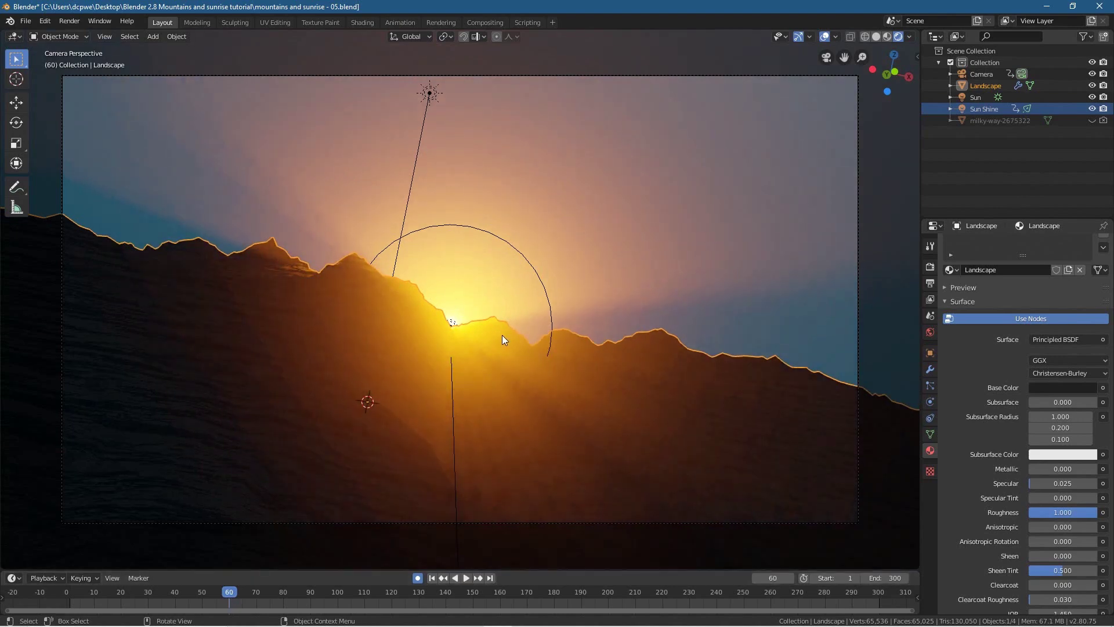
pyautogui.press('KP_0')
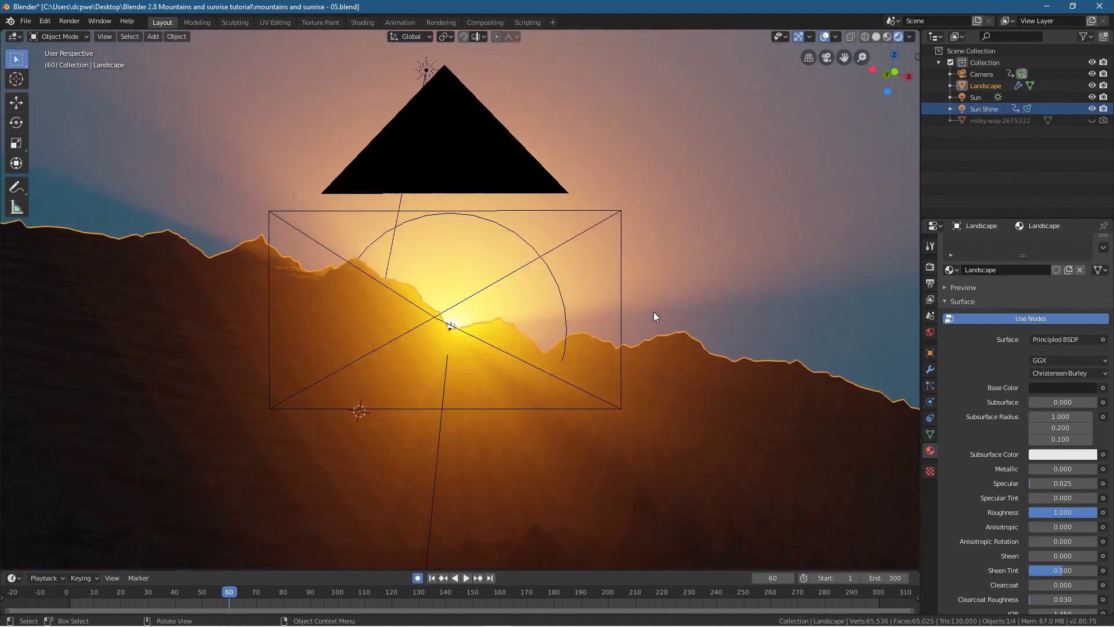
pyautogui.moveTo(254, 602); pyautogui.dragTo(230, 592)
# Step: Keyframe the Sun Shine light's orange color at frame 30
pyautogui.click(979, 109)
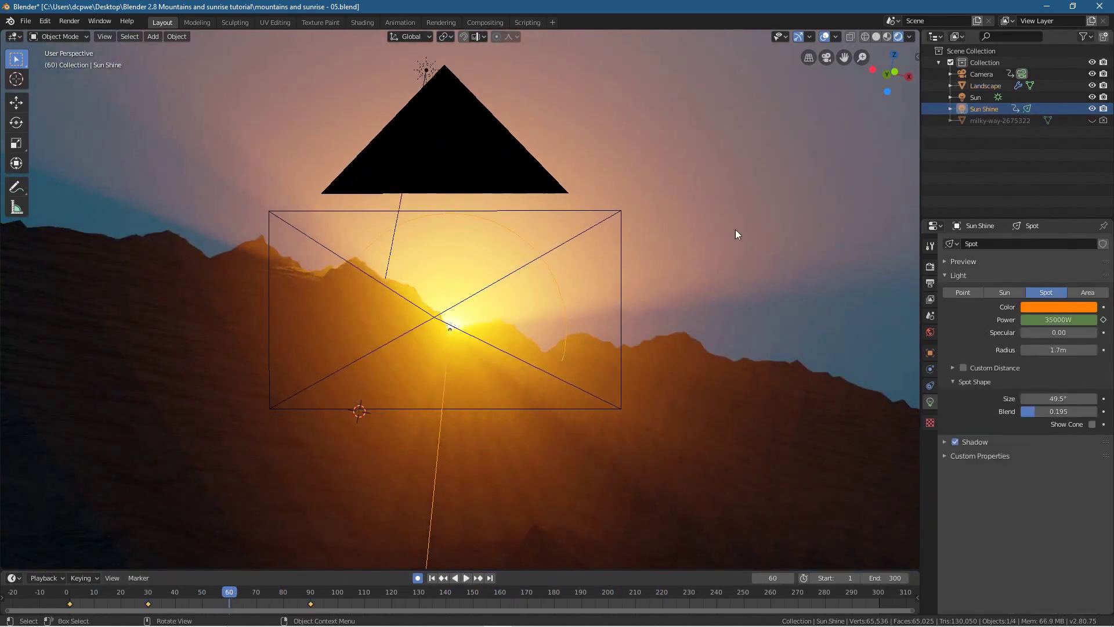
pyautogui.moveTo(229, 592); pyautogui.dragTo(312, 591)
pyautogui.click(1054, 308)
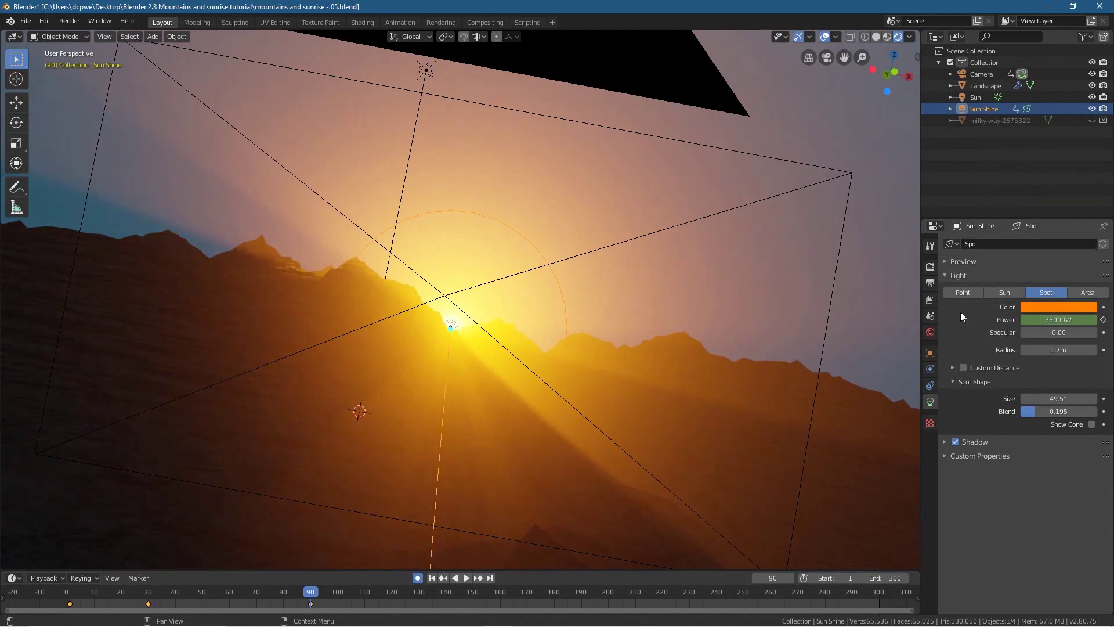
pyautogui.moveTo(311, 595); pyautogui.dragTo(148, 593)
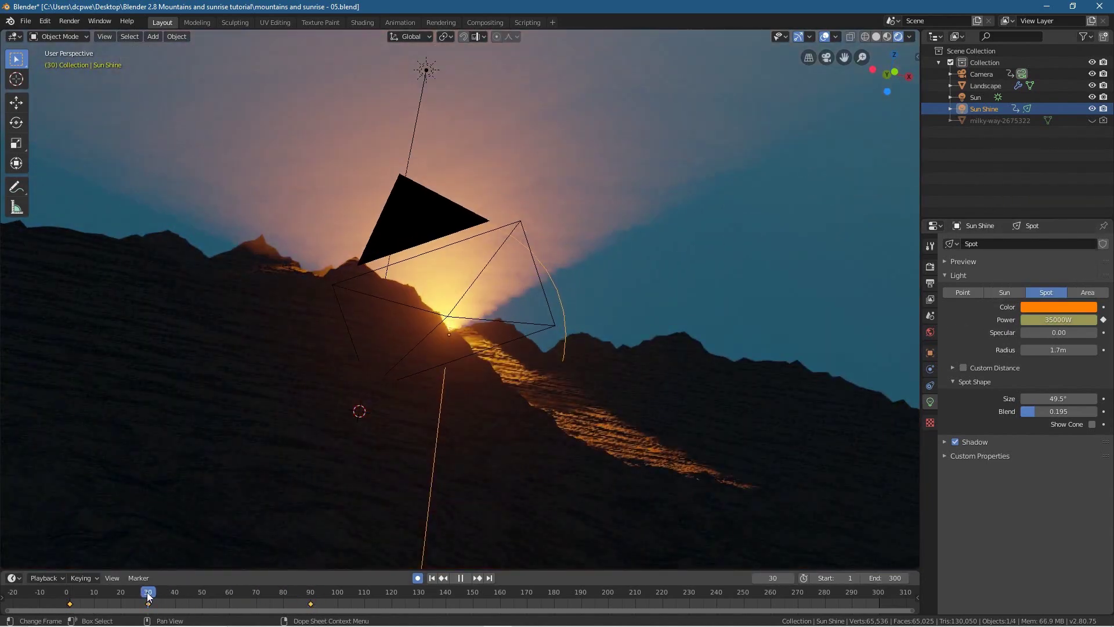
pyautogui.click(1103, 308)
# Step: At frame 90, keyframe the Sun Shine light's color and shift it to a redder orange
pyautogui.press('space')
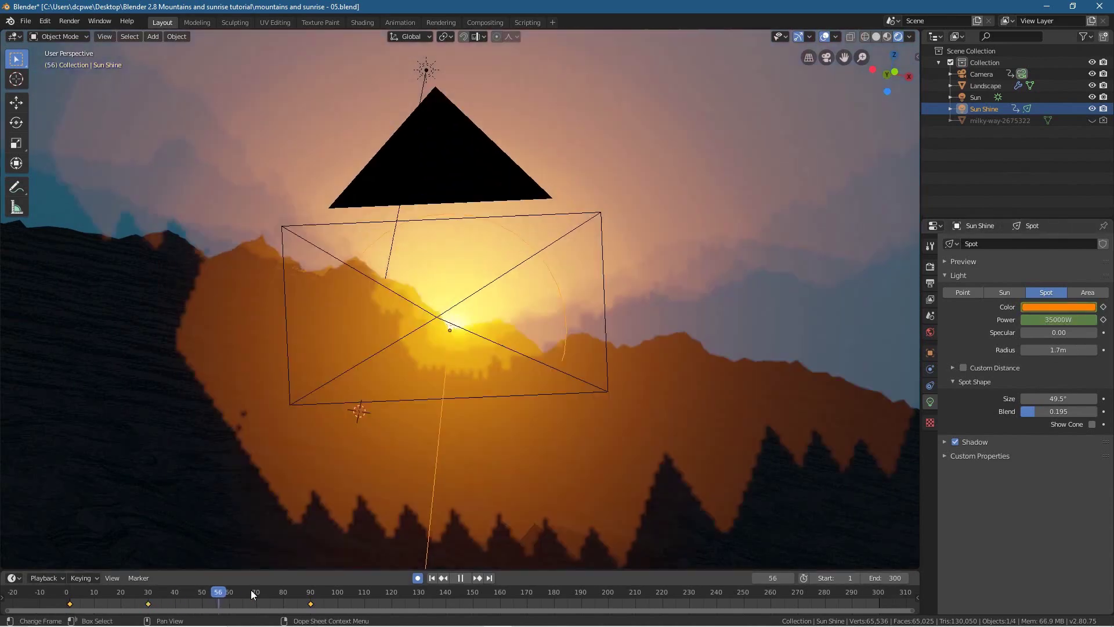
pyautogui.moveTo(242, 591); pyautogui.dragTo(310, 593)
pyautogui.press('space')
pyautogui.click(1104, 307)
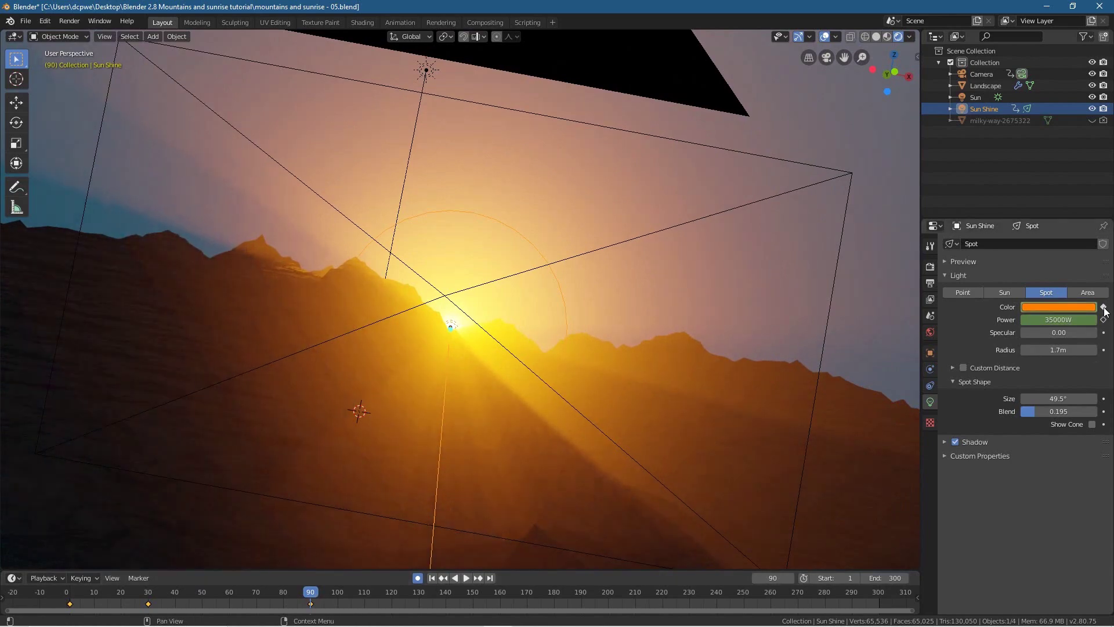
pyautogui.click(1084, 308)
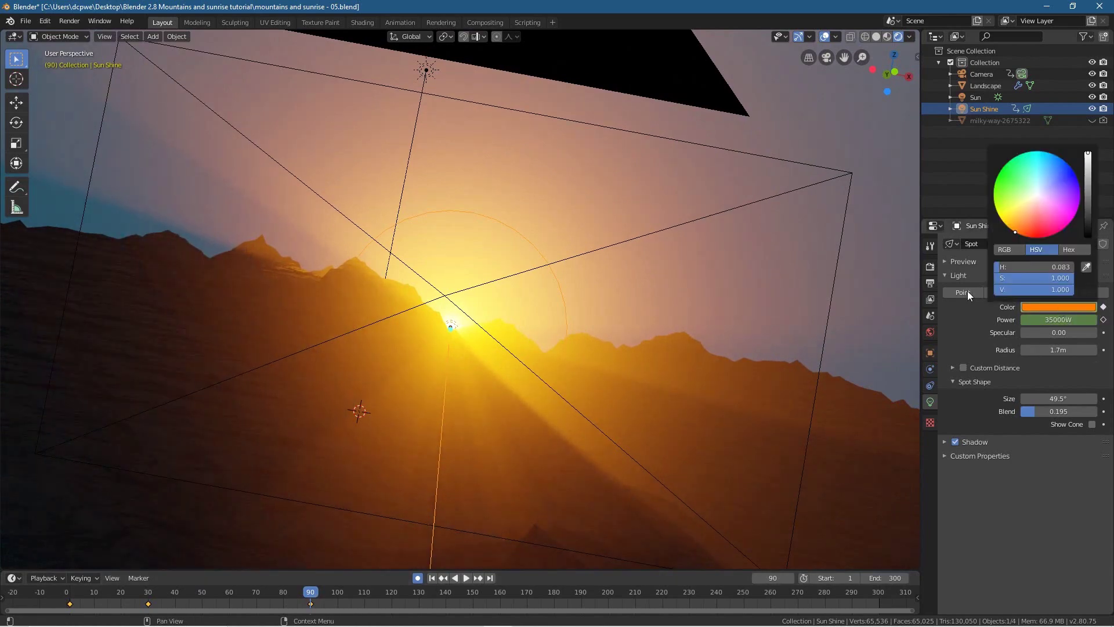
pyautogui.click(1067, 309)
pyautogui.moveTo(1014, 231); pyautogui.dragTo(1022, 235)
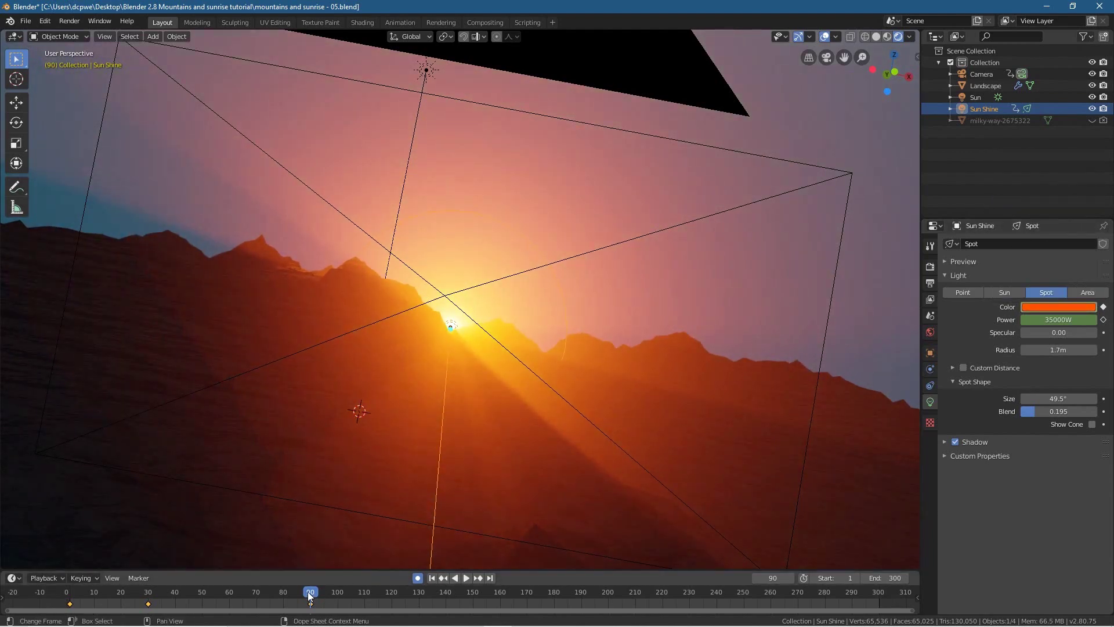
# Step: At frame 300, keyframe the Sun Shine light's color and shift it to a yellow-orange
pyautogui.click(241, 599)
pyautogui.press('space')
pyautogui.moveTo(241, 599); pyautogui.dragTo(877, 611)
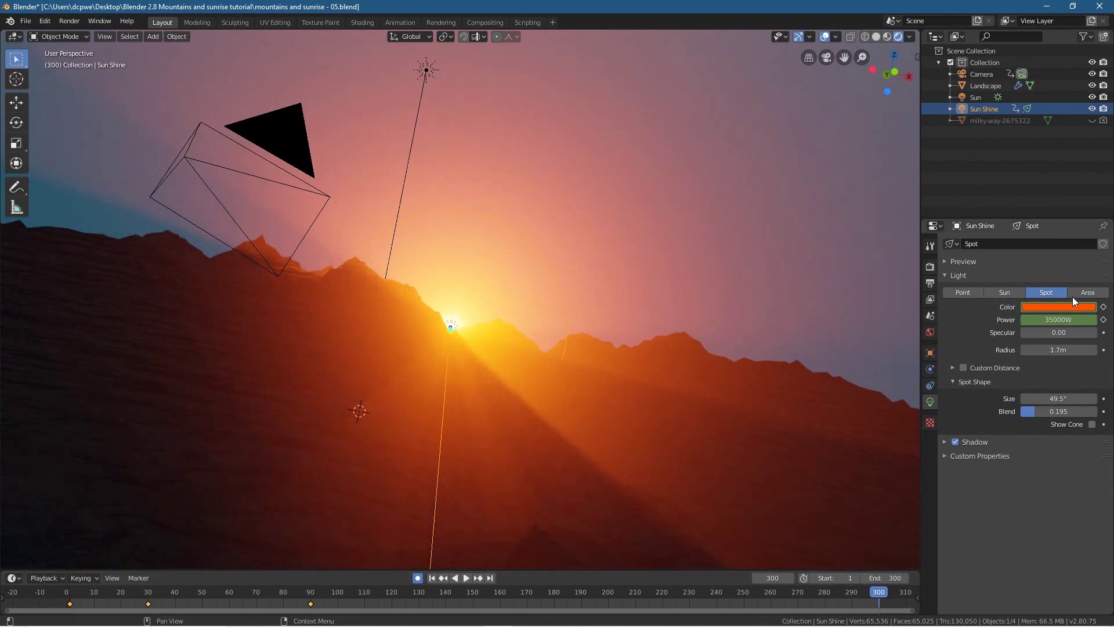
pyautogui.click(1104, 307)
pyautogui.click(1065, 309)
pyautogui.moveTo(1021, 234); pyautogui.dragTo(1008, 227)
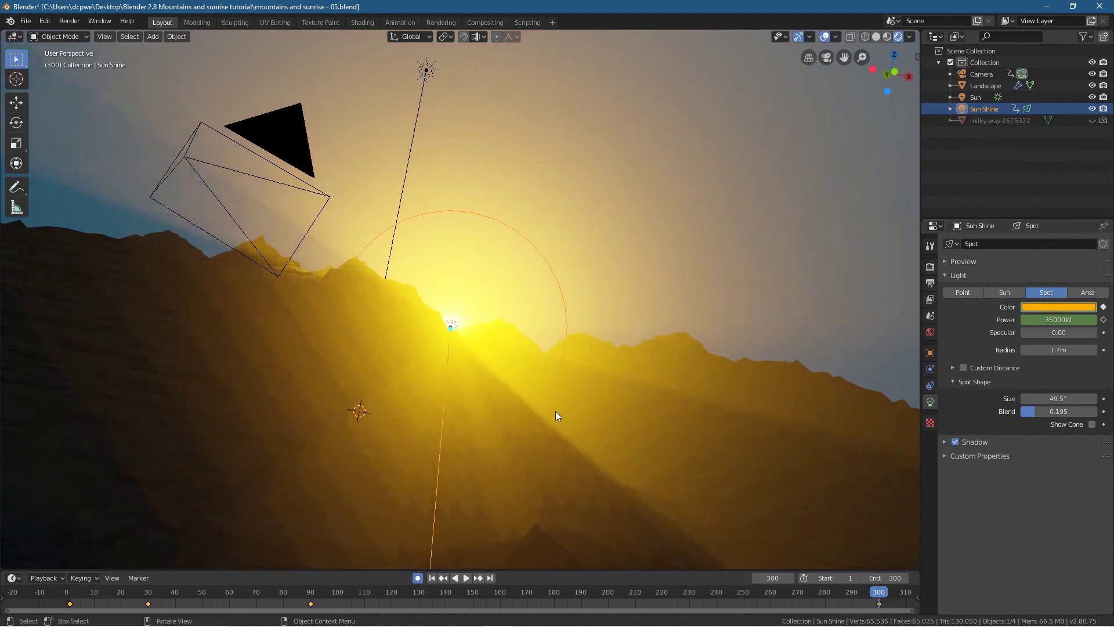
# Step: In the camera view at frame 300, move the Sun Shine light by about -0.139 m X, 0.041 m Y and -0.168 m Z, lowering it toward the ridge
pyautogui.press('space')
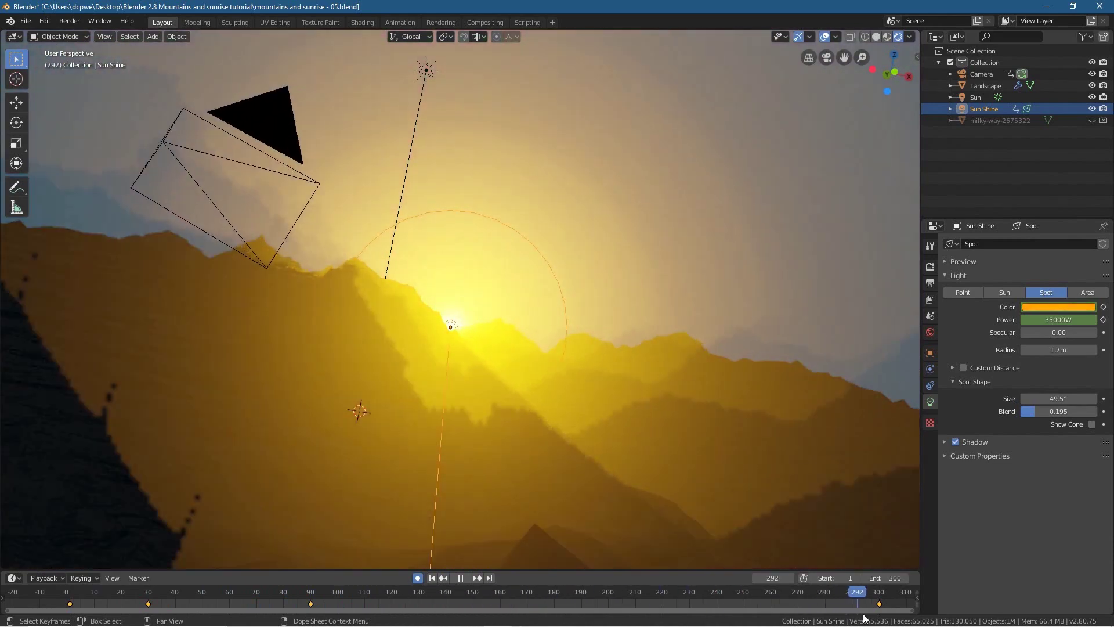
pyautogui.press('space')
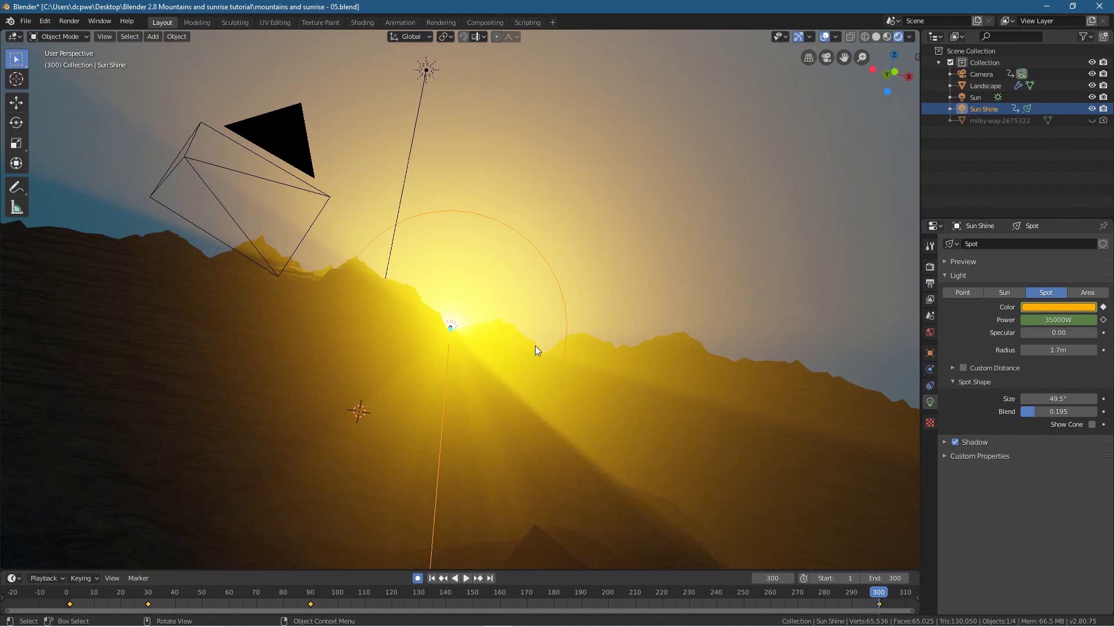
pyautogui.press('KP_0')
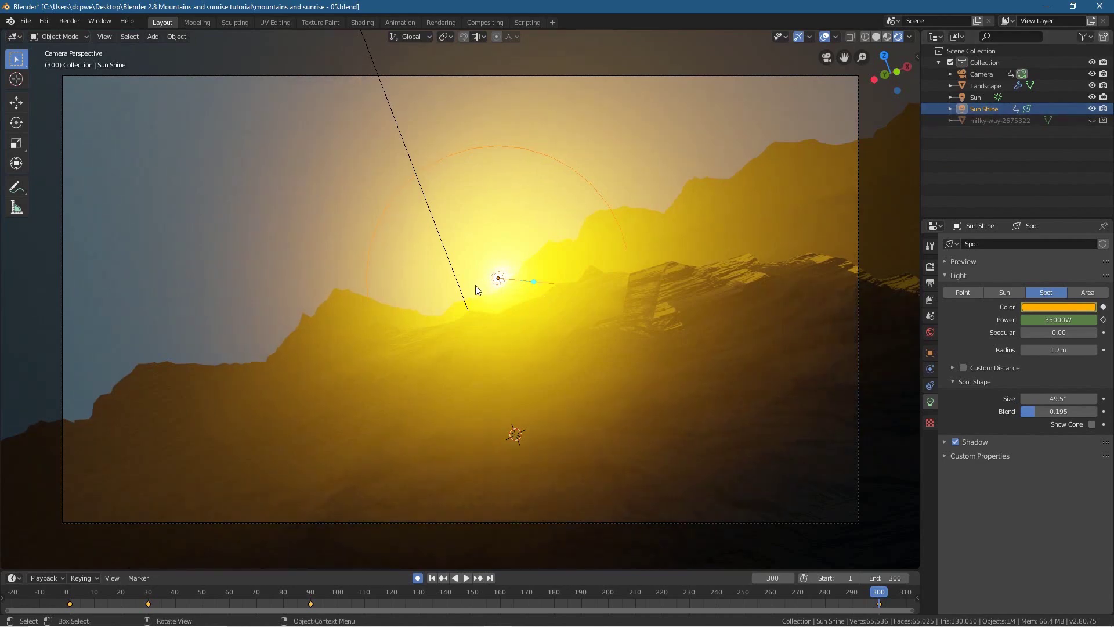
pyautogui.press('g')
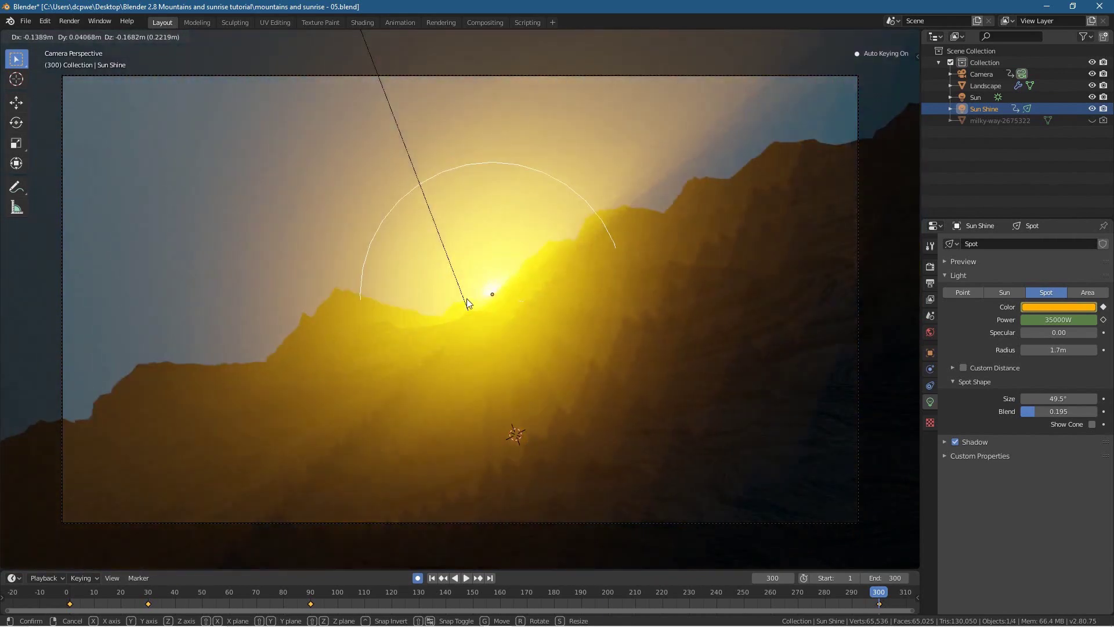
pyautogui.click(466, 298)
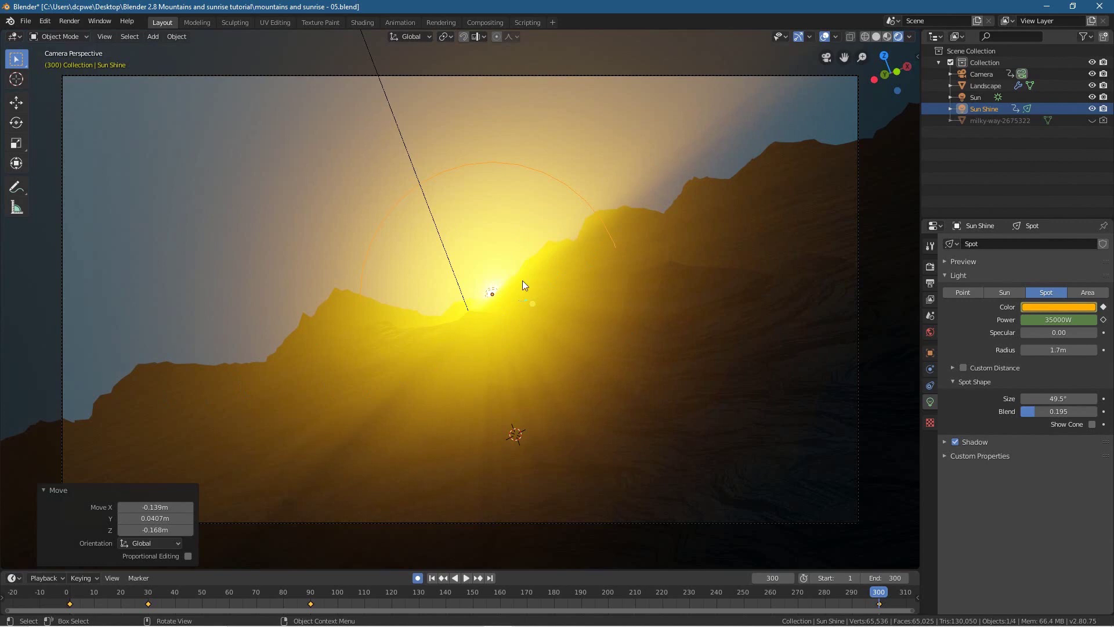
# Step: Save the project as a new version named mountains and sunrise - 06.blend
pyautogui.click(26, 22)
pyautogui.click(51, 112)
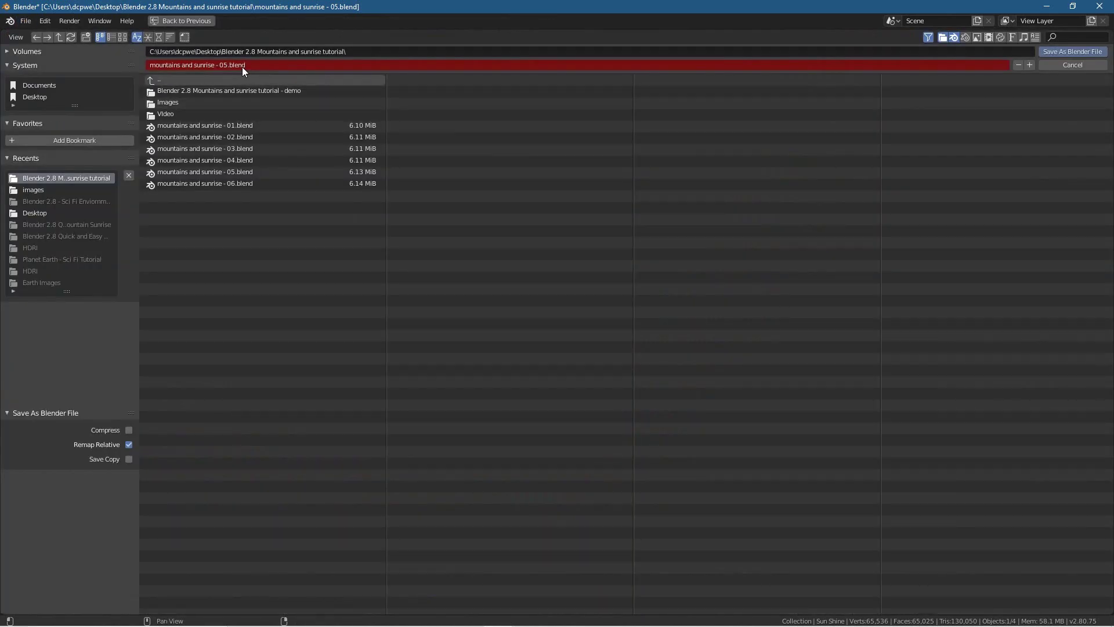
pyautogui.click(1029, 65)
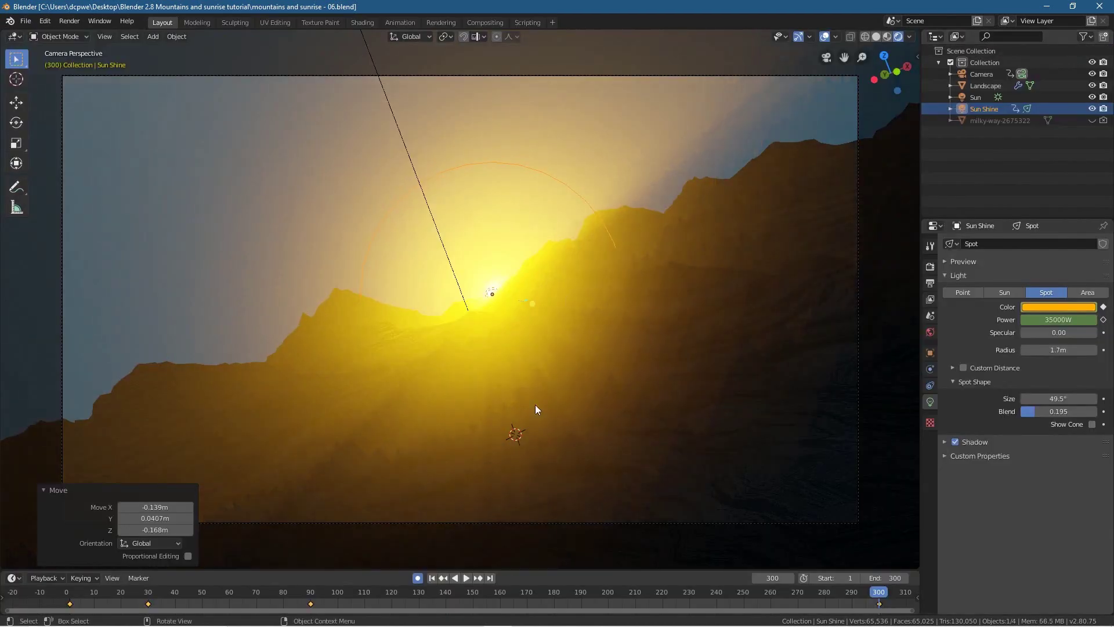
# Step: Play and scrub the animation from frame 1 to frame 300 in the camera view to check the light's color changes
pyautogui.click(432, 578)
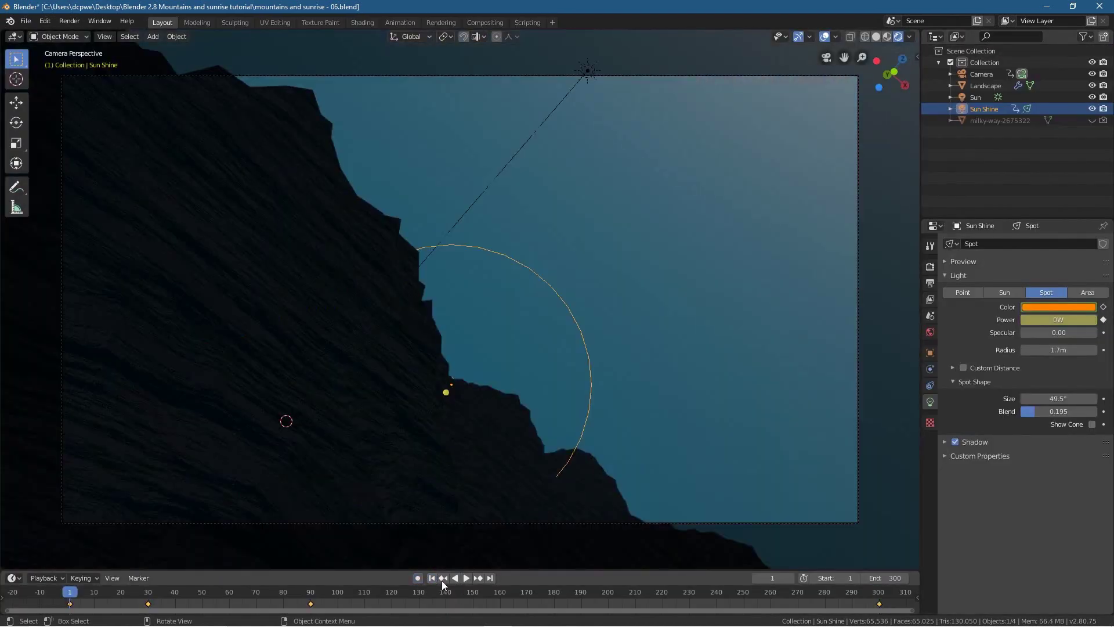
pyautogui.click(465, 577)
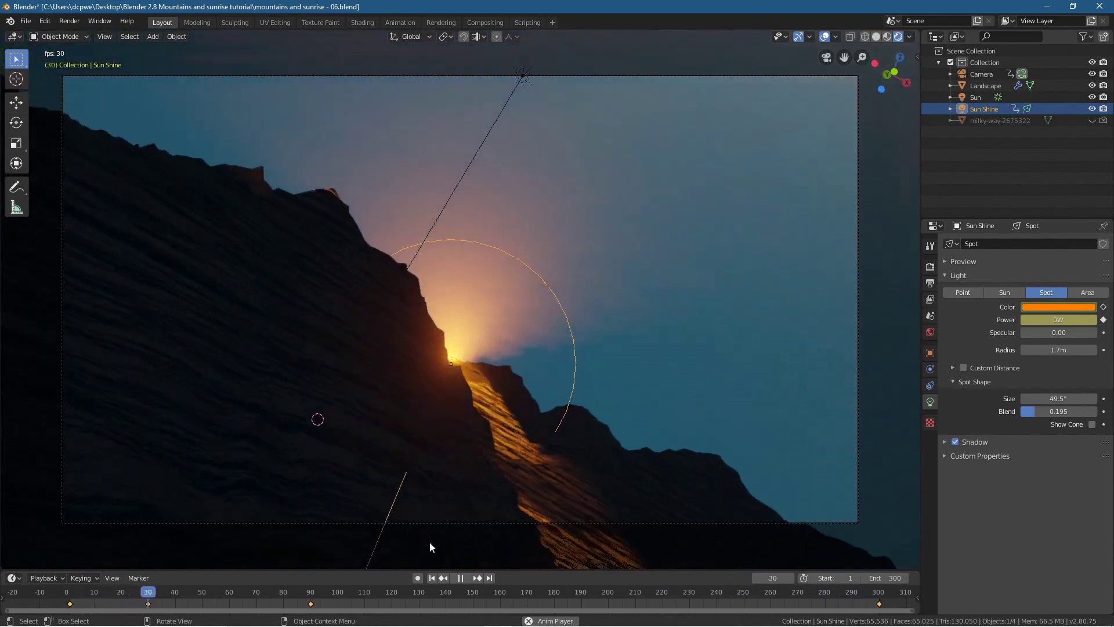
pyautogui.moveTo(459, 596); pyautogui.dragTo(615, 615)
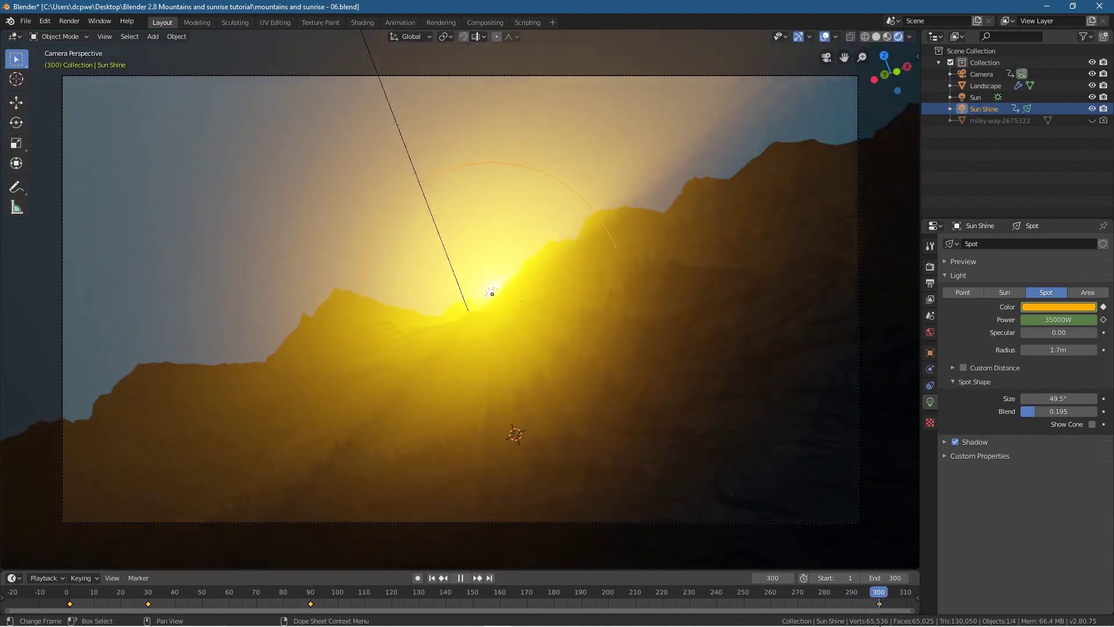
pyautogui.press('space')
pyautogui.moveTo(879, 593)
pyautogui.mouseDown()
pyautogui.moveTo(773, 595)
pyautogui.moveTo(877, 605)
pyautogui.mouseUp()
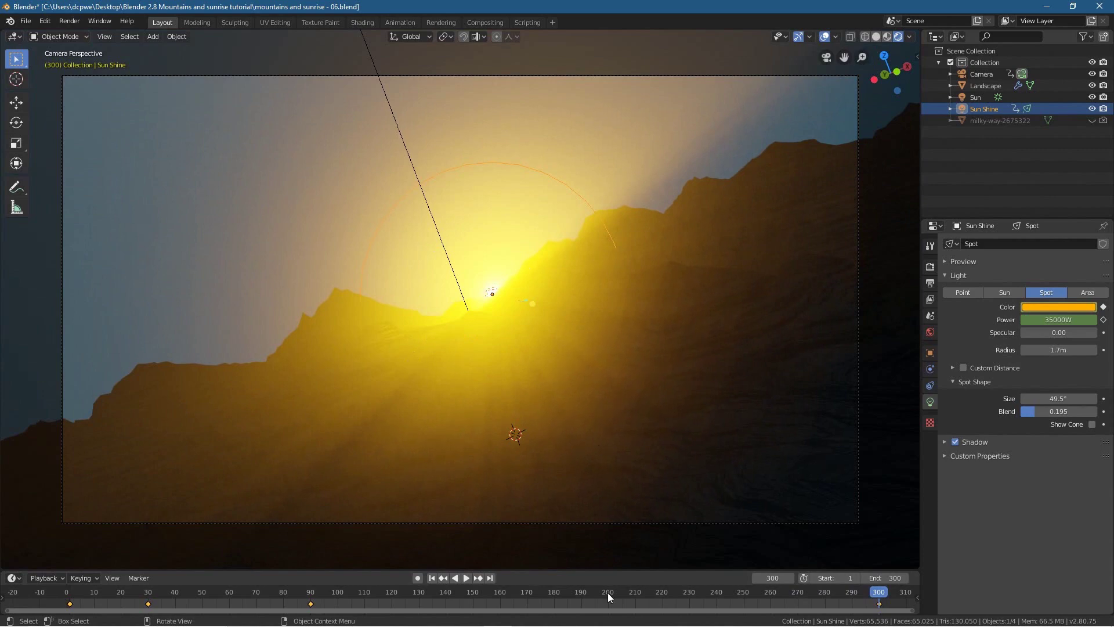
# Step: With auto keying on at frame 1, enable the camera's Depth of Field and keyframe its Focus Distance
pyautogui.click(432, 578)
pyautogui.click(418, 578)
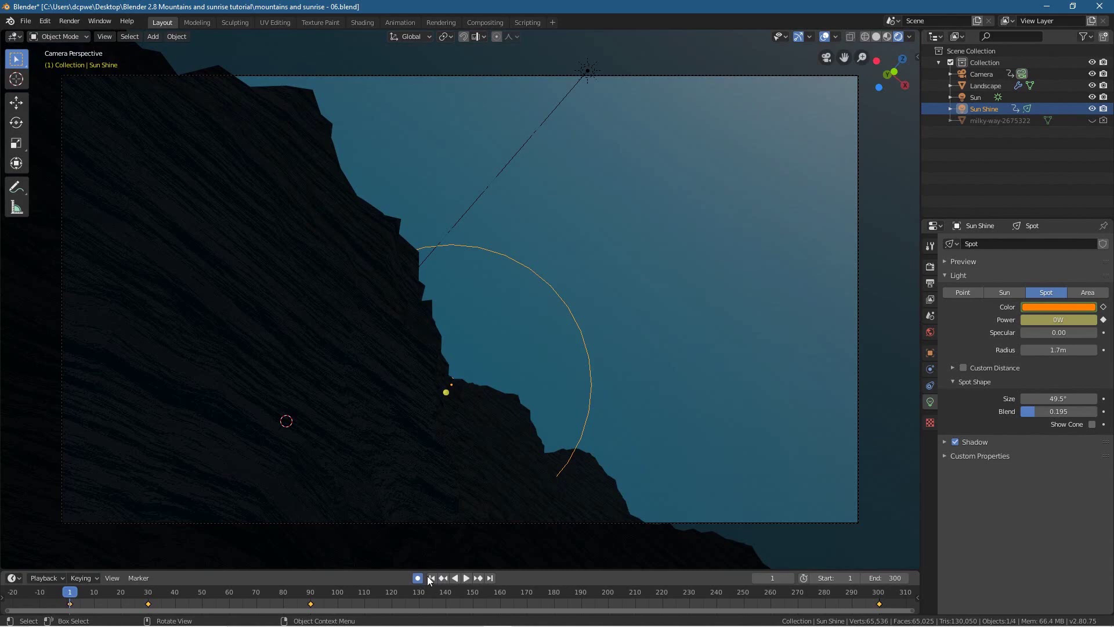
pyautogui.click(981, 74)
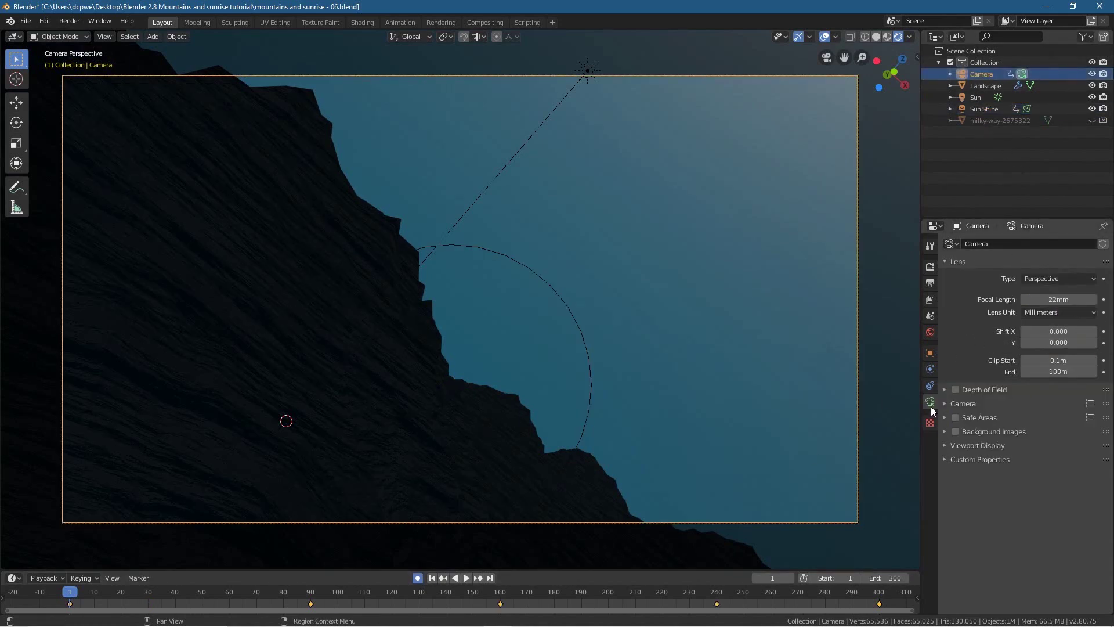
pyautogui.click(956, 390)
pyautogui.click(944, 389)
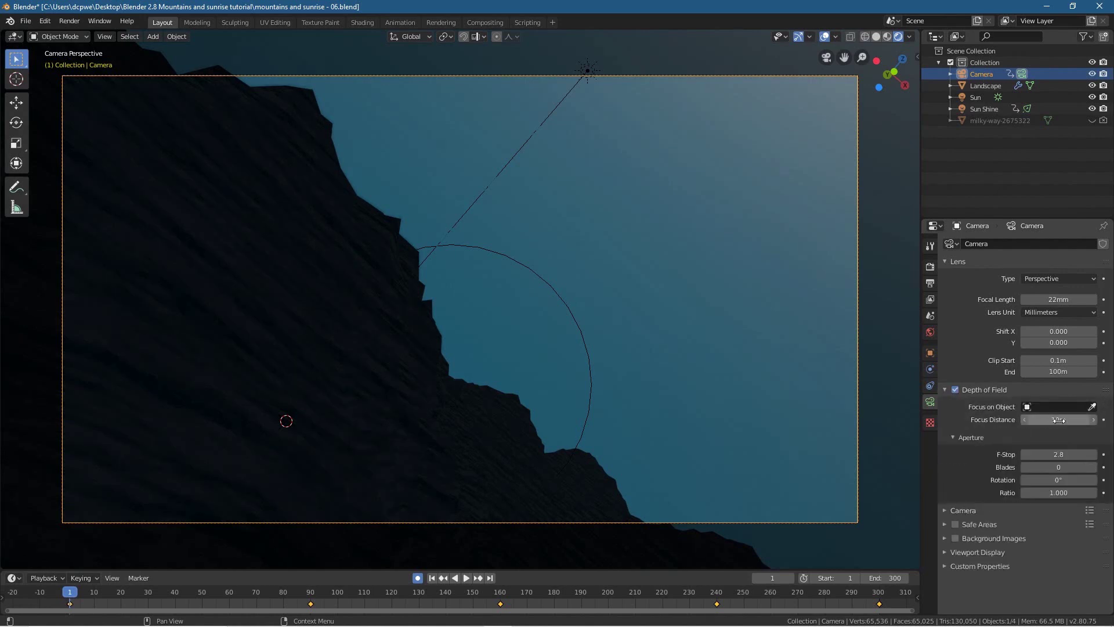
pyautogui.press('i')
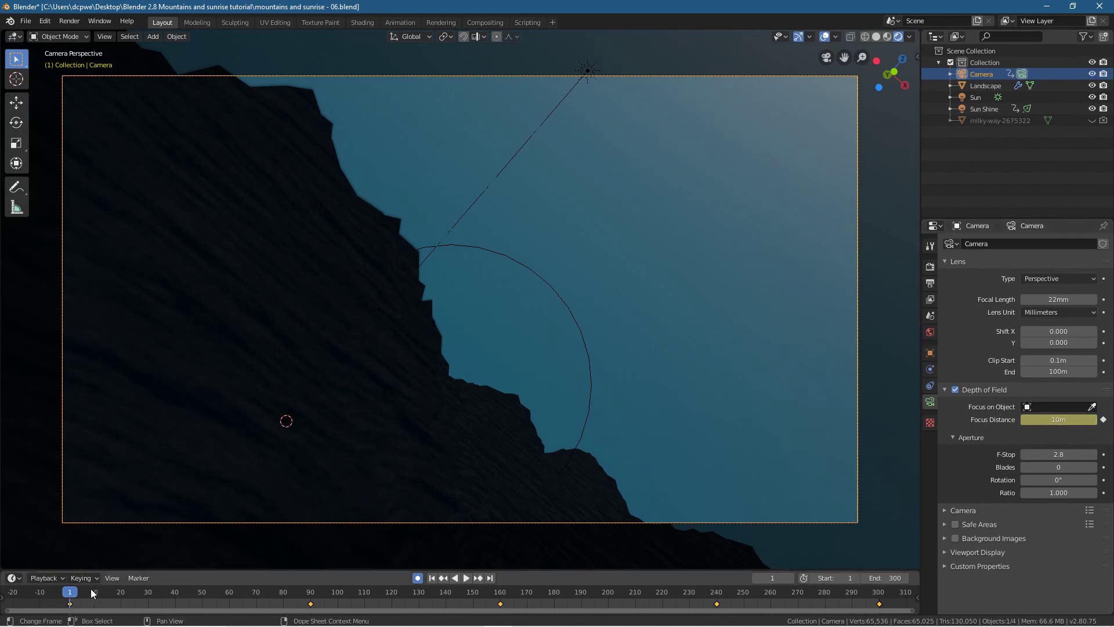
# Step: Keyframe the camera's Focus Distance at frames 90 and 60
pyautogui.moveTo(72, 594); pyautogui.dragTo(311, 591)
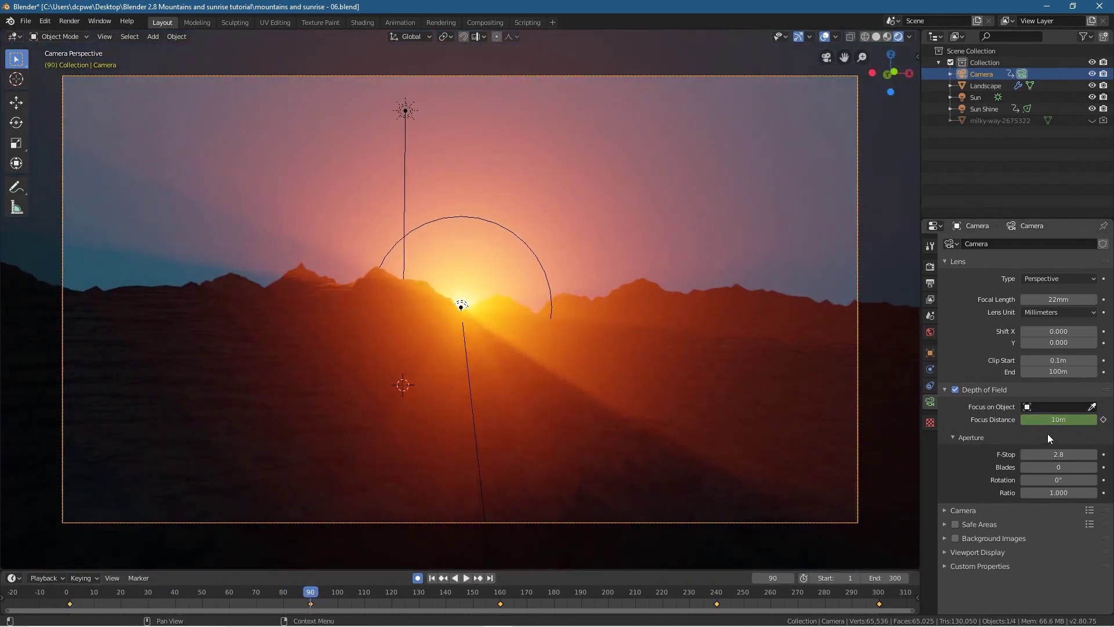
pyautogui.press('i')
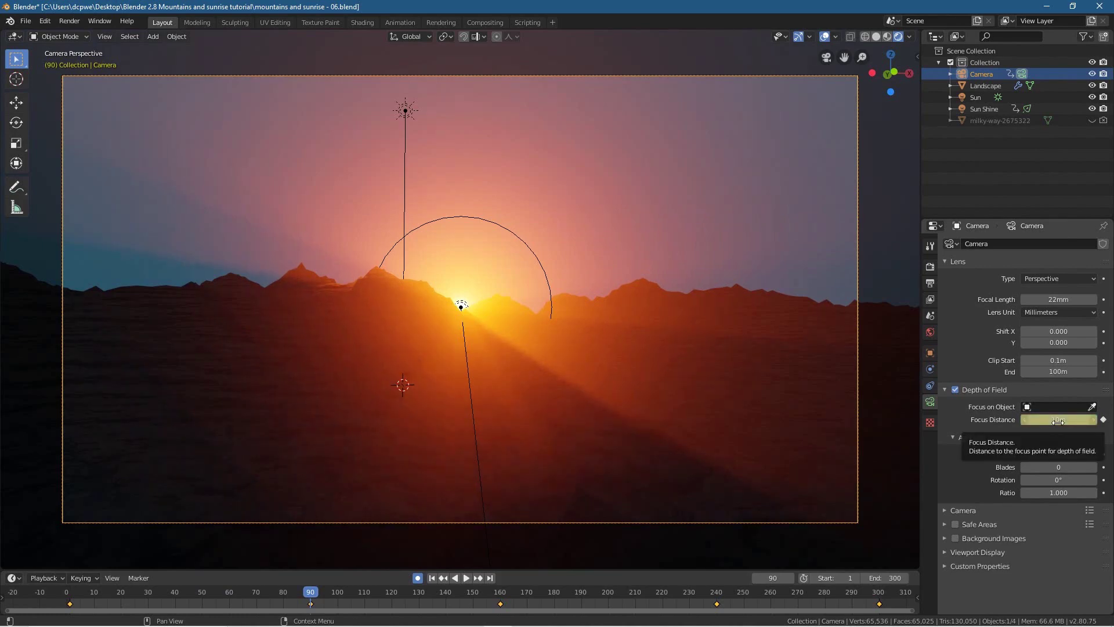
pyautogui.moveTo(315, 593); pyautogui.dragTo(230, 597)
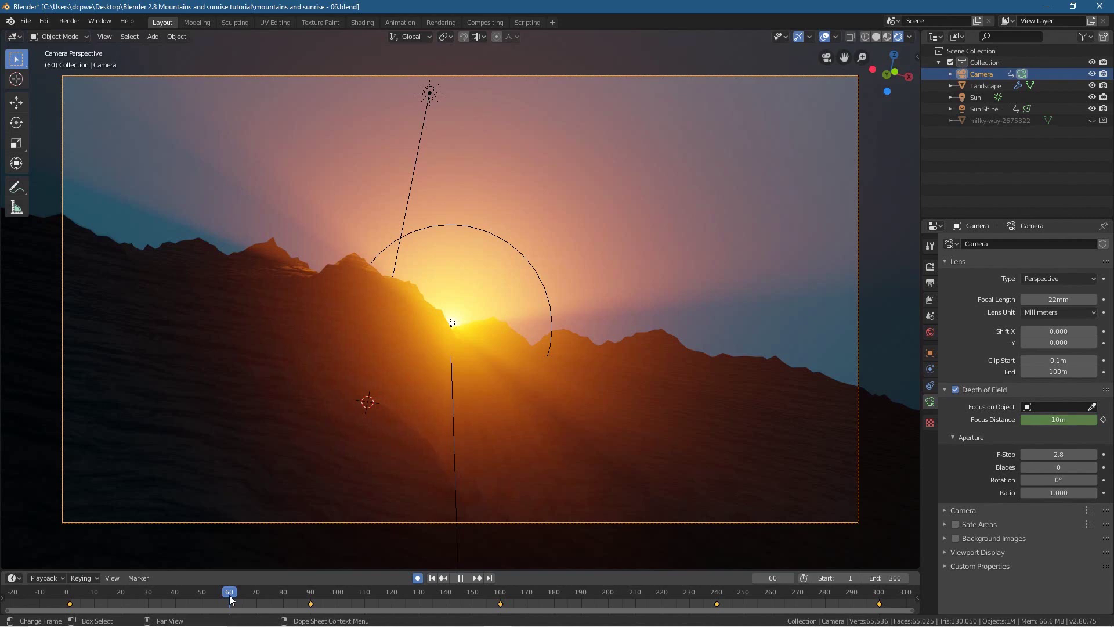
pyautogui.press('i')
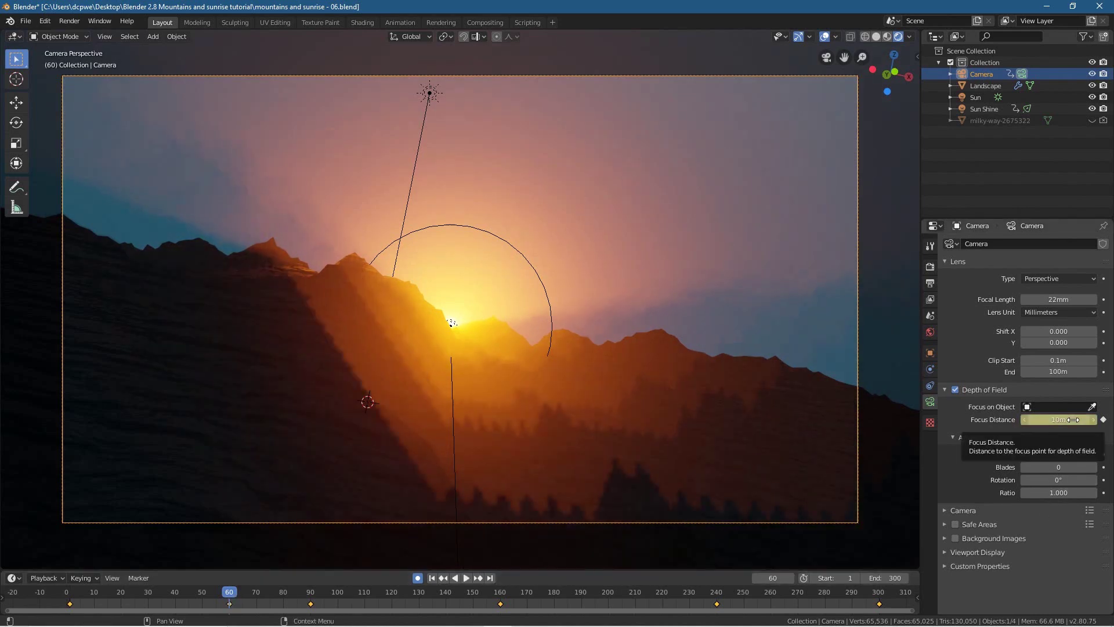
# Step: At frame 1, try a camera Focus Distance of 0.5 m, and set it to 0.2 m
pyautogui.click(432, 578)
pyautogui.click(1066, 420)
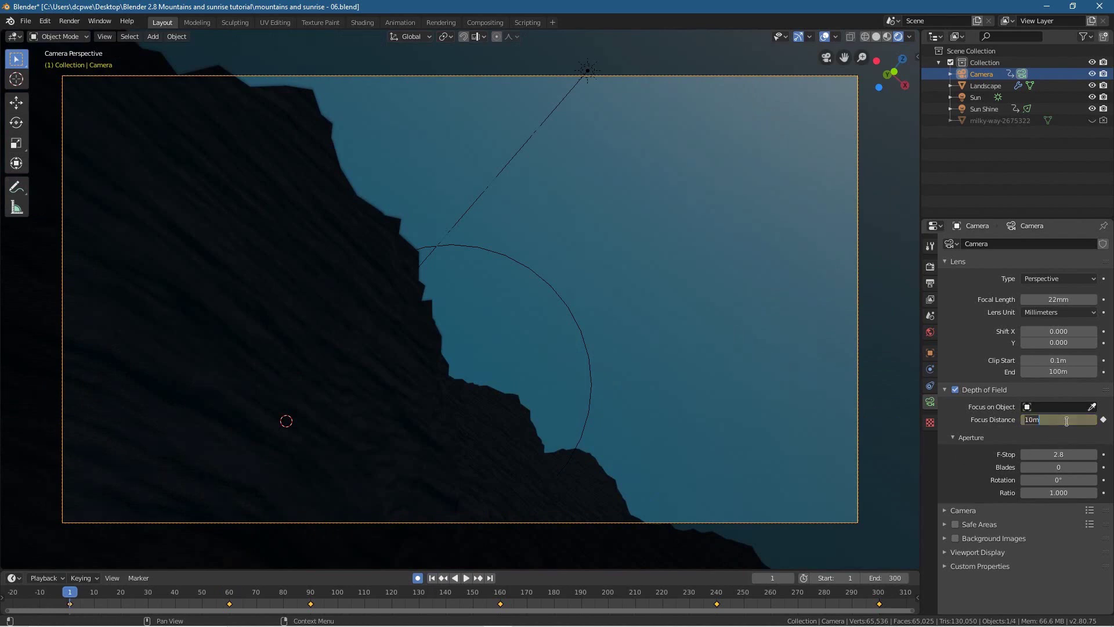
pyautogui.write('0.5')
pyautogui.press('Return')
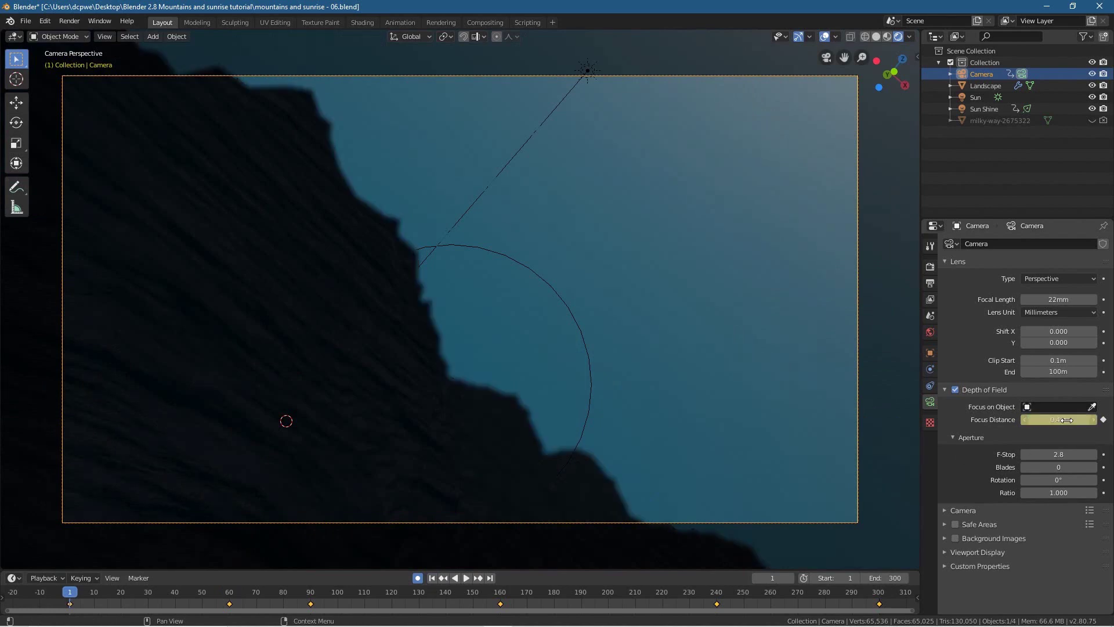
pyautogui.click(1066, 420)
pyautogui.write('0.2')
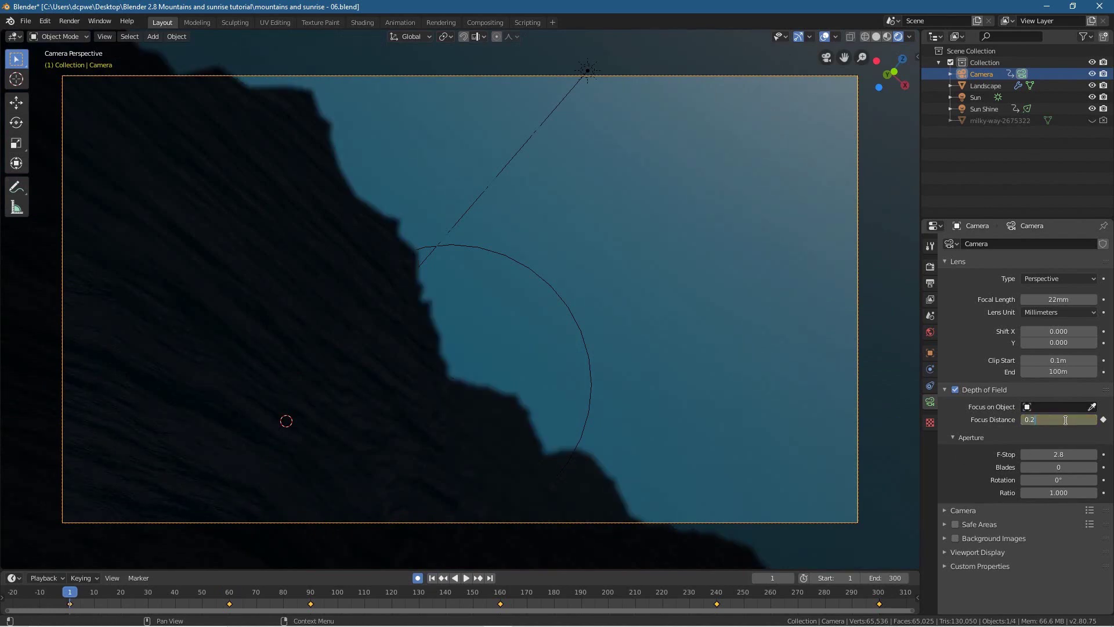
pyautogui.press('Return')
# Step: Play the opening frames to check the focus change, and stop at frame 60
pyautogui.press('space')
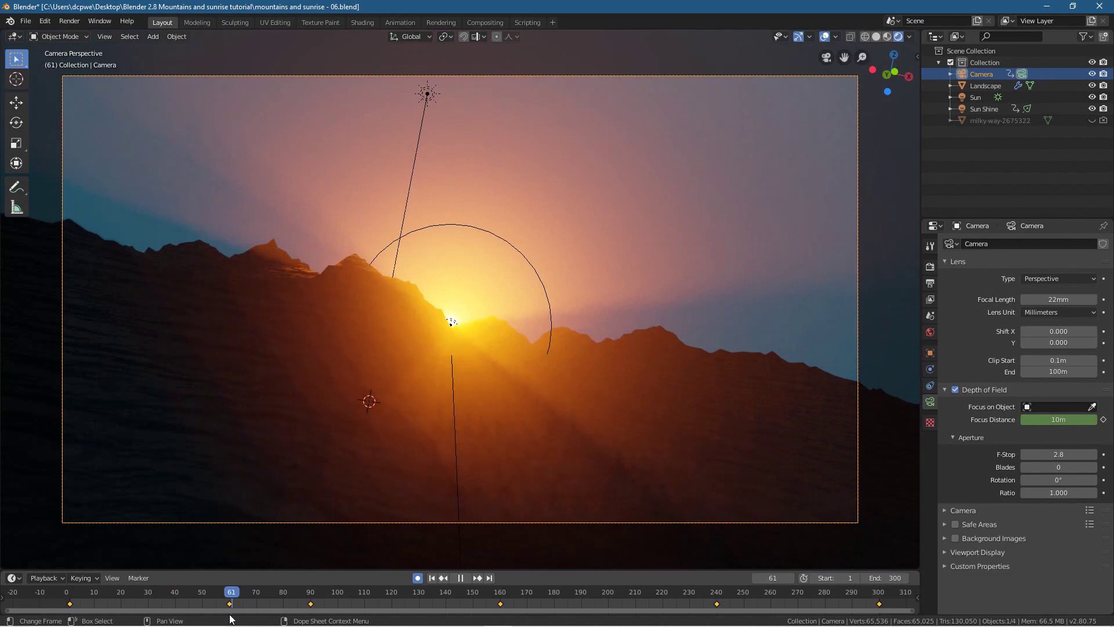
pyautogui.press('space')
pyautogui.press('Left')
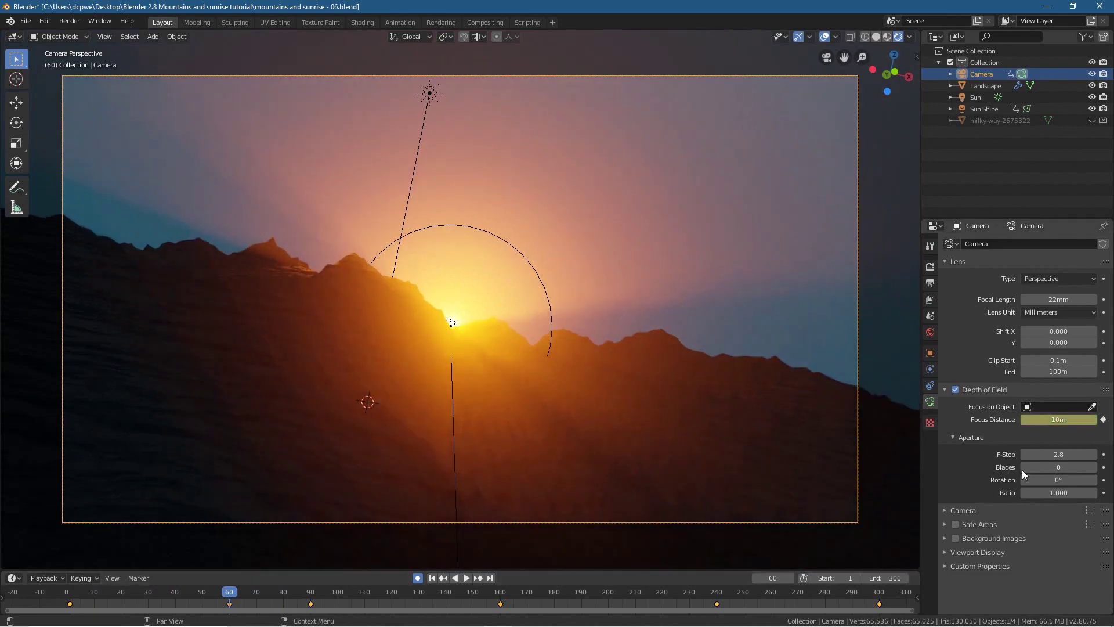
# Step: At frame 60, set the camera's keyed Focus Distance to 0.4 m
pyautogui.click(1070, 420)
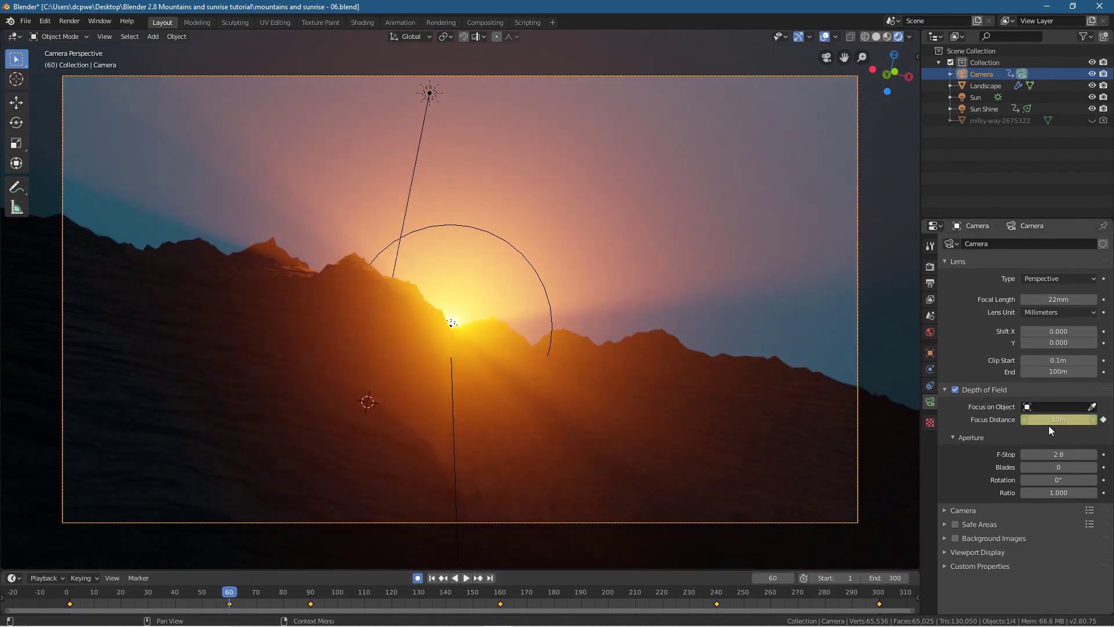
pyautogui.write('0.4')
pyautogui.press('Return')
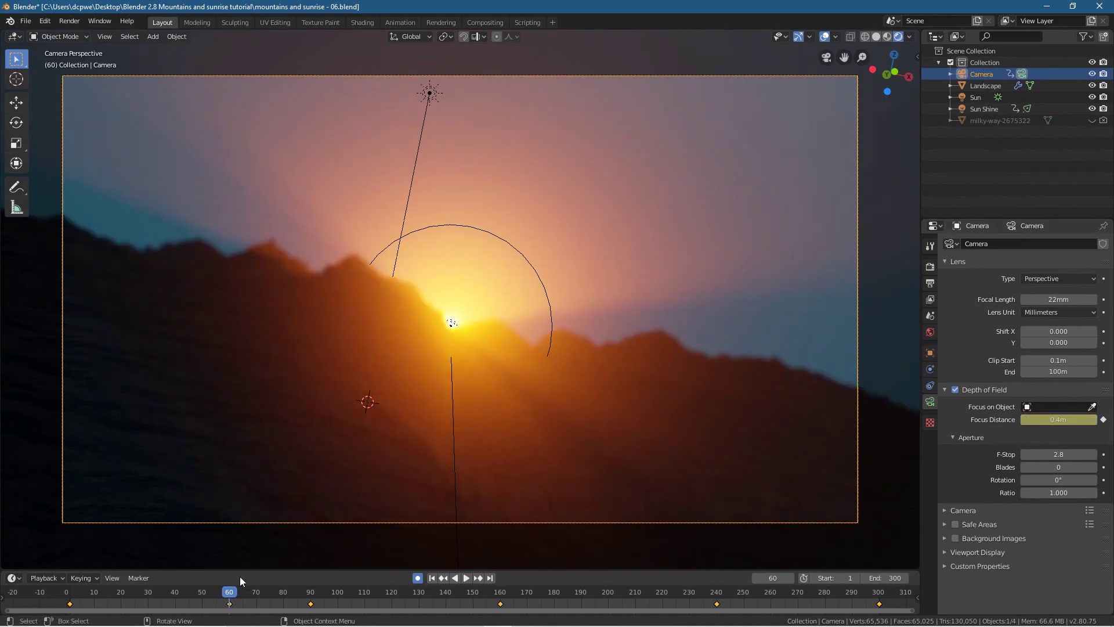
# Step: Check the focus at frame 90, and keyframe the camera's existing Focus Distance at frame 250
pyautogui.moveTo(229, 594); pyautogui.dragTo(311, 607)
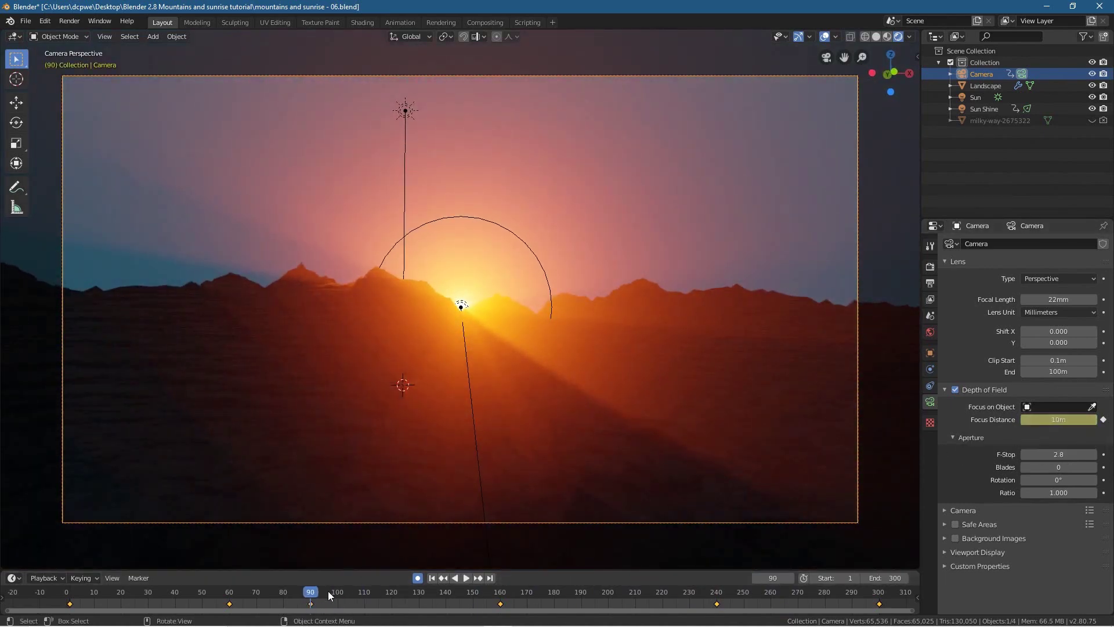
pyautogui.moveTo(318, 600); pyautogui.dragTo(743, 604)
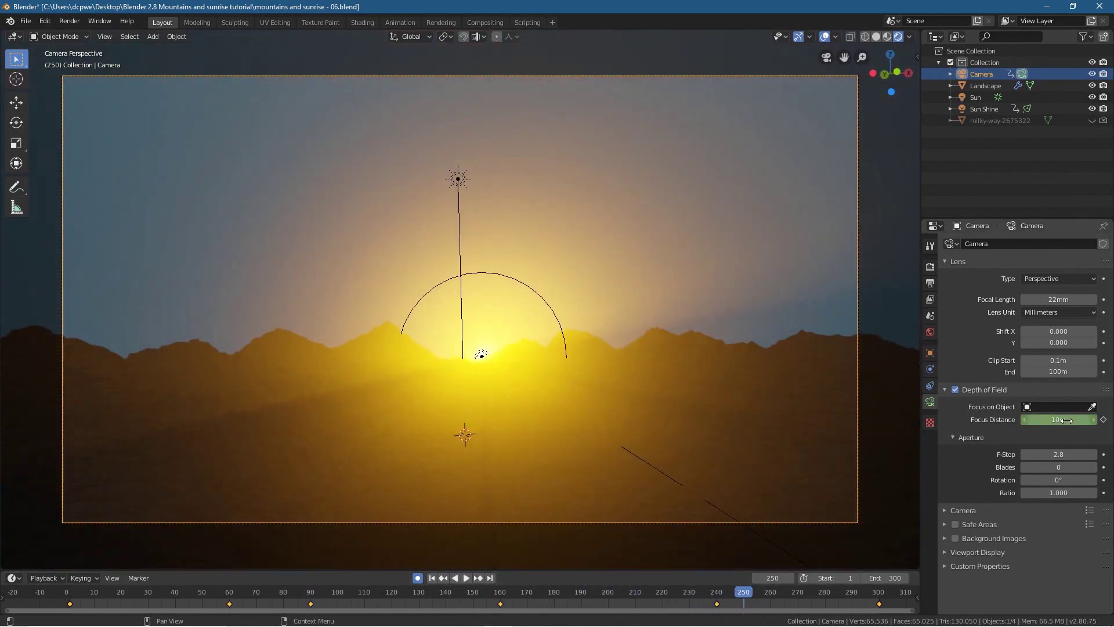
pyautogui.press('i')
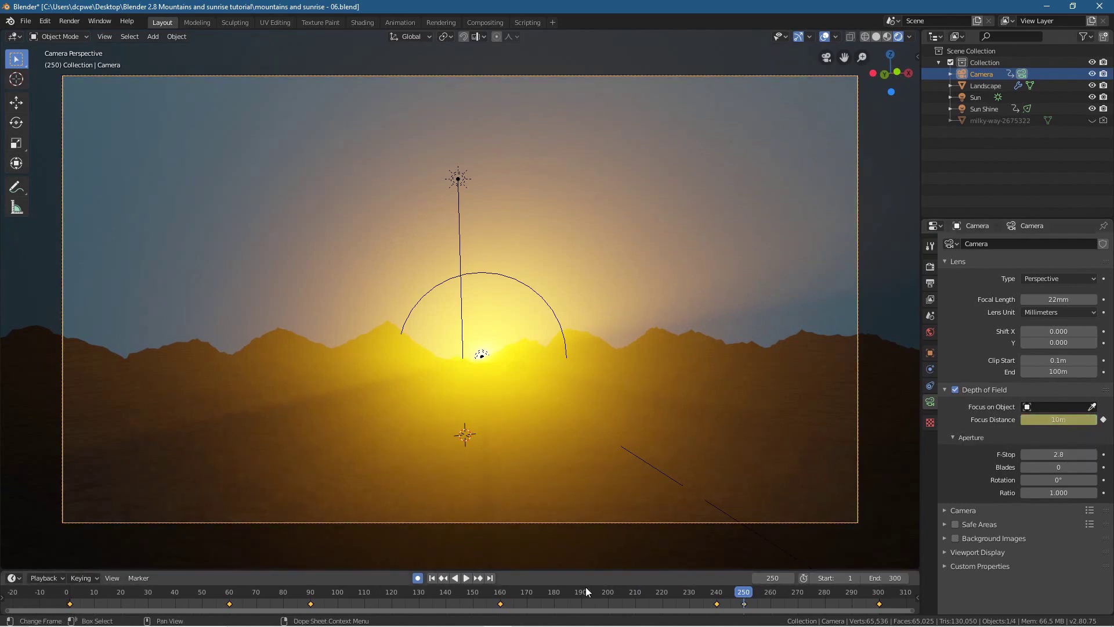
# Step: At frame 300, keyframe the camera's Focus Distance at 0.2 m
pyautogui.moveTo(749, 594); pyautogui.dragTo(880, 595)
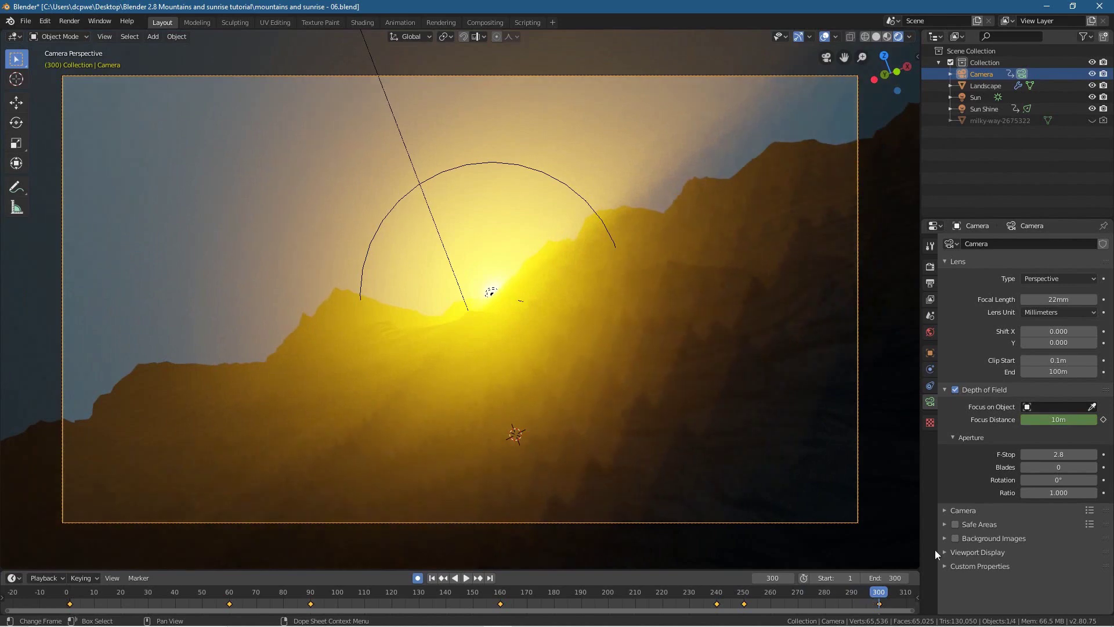
pyautogui.click(1047, 420)
pyautogui.write('0.')
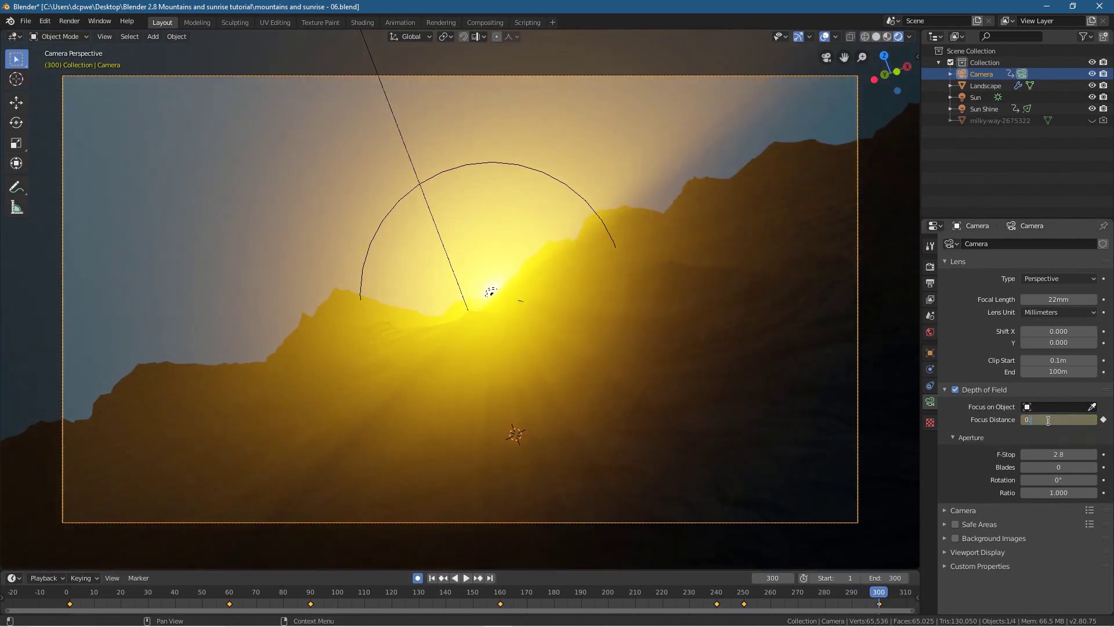
pyautogui.write('2')
pyautogui.press('Return')
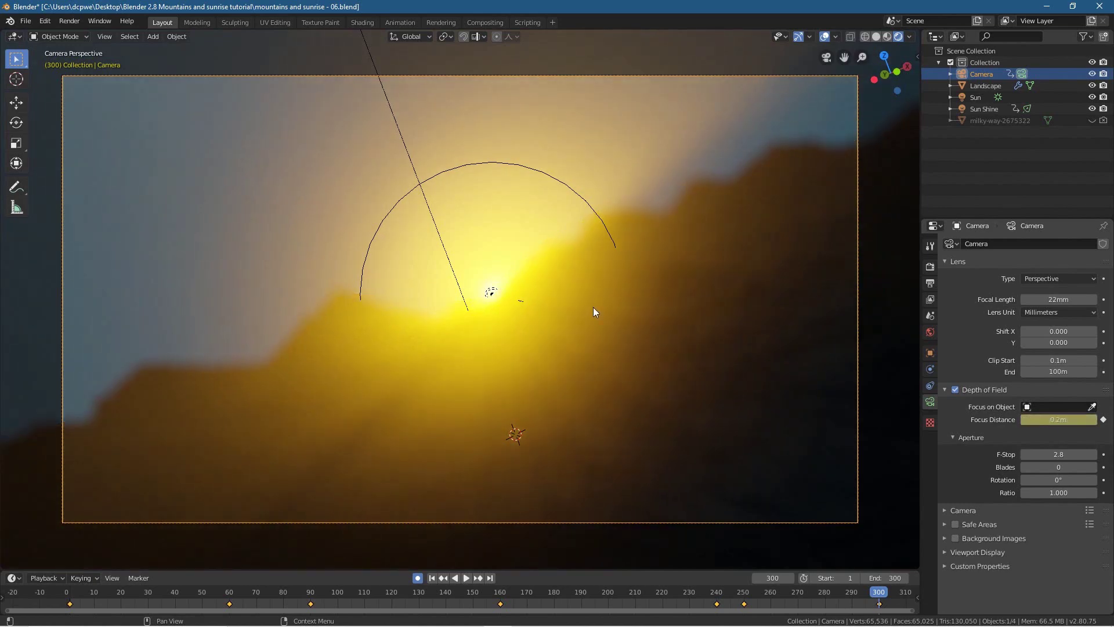
# Step: Preview the opening focus change, and save the project at frame 1 with auto keying turned off
pyautogui.moveTo(879, 599); pyautogui.dragTo(203, 579)
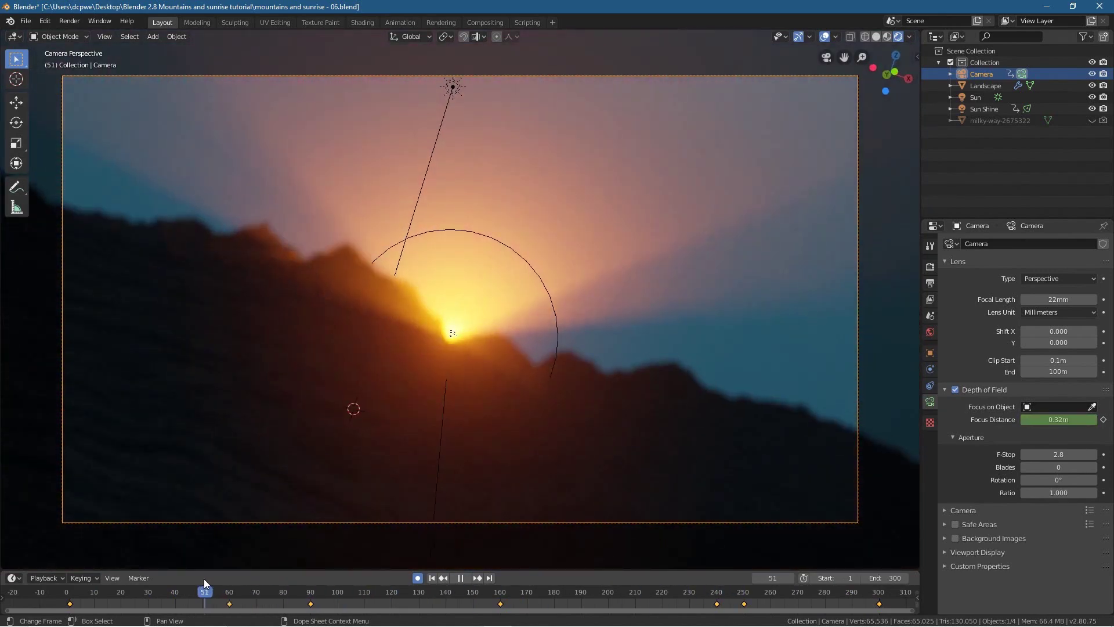
pyautogui.press('space')
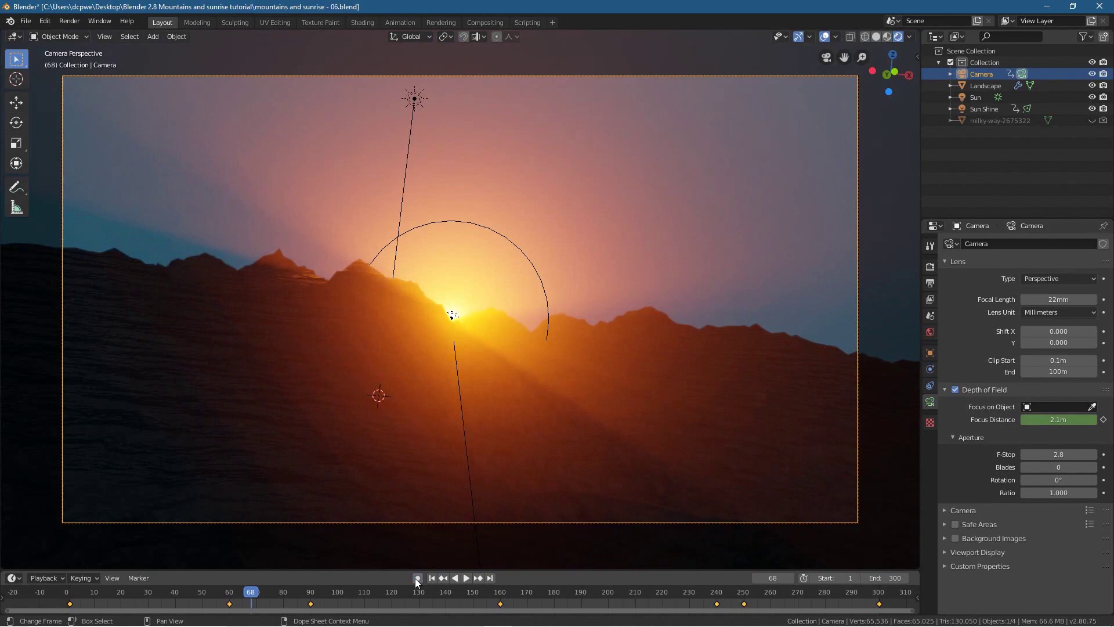
pyautogui.moveTo(251, 592); pyautogui.dragTo(72, 591)
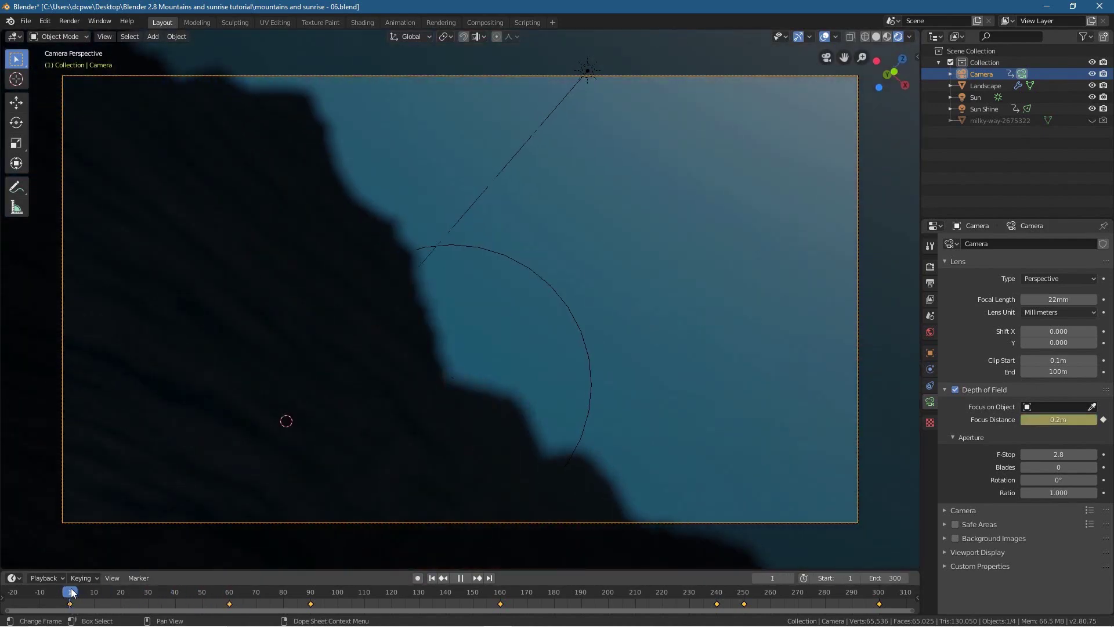
pyautogui.click(26, 21)
pyautogui.click(44, 97)
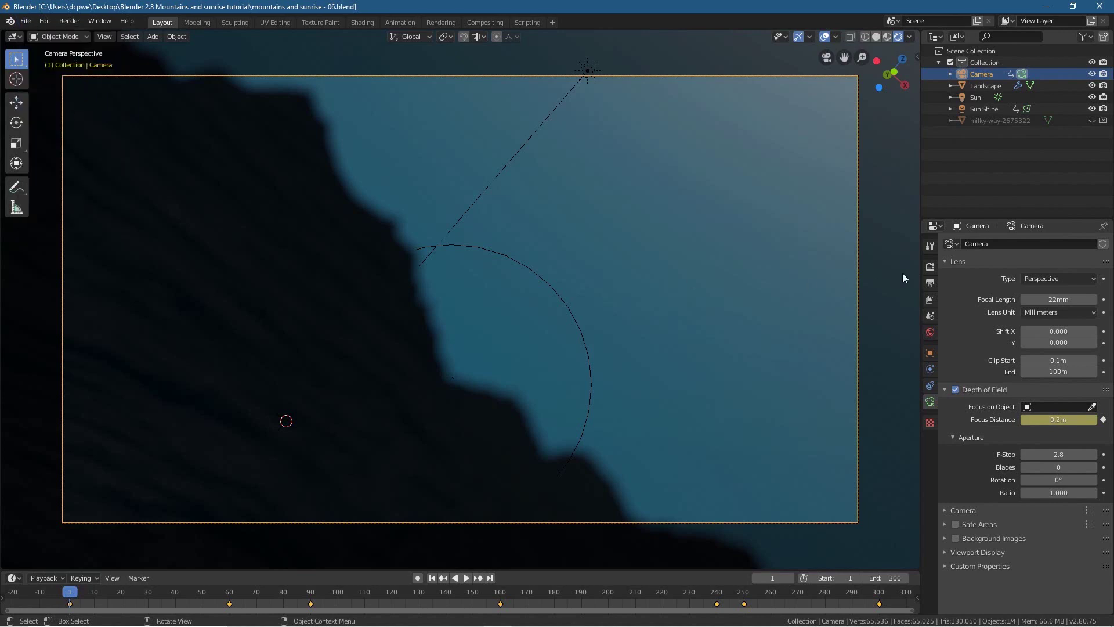
# Step: Set the Tile Size of the Eevee volumetrics to 4px in the render settings
pyautogui.click(930, 283)
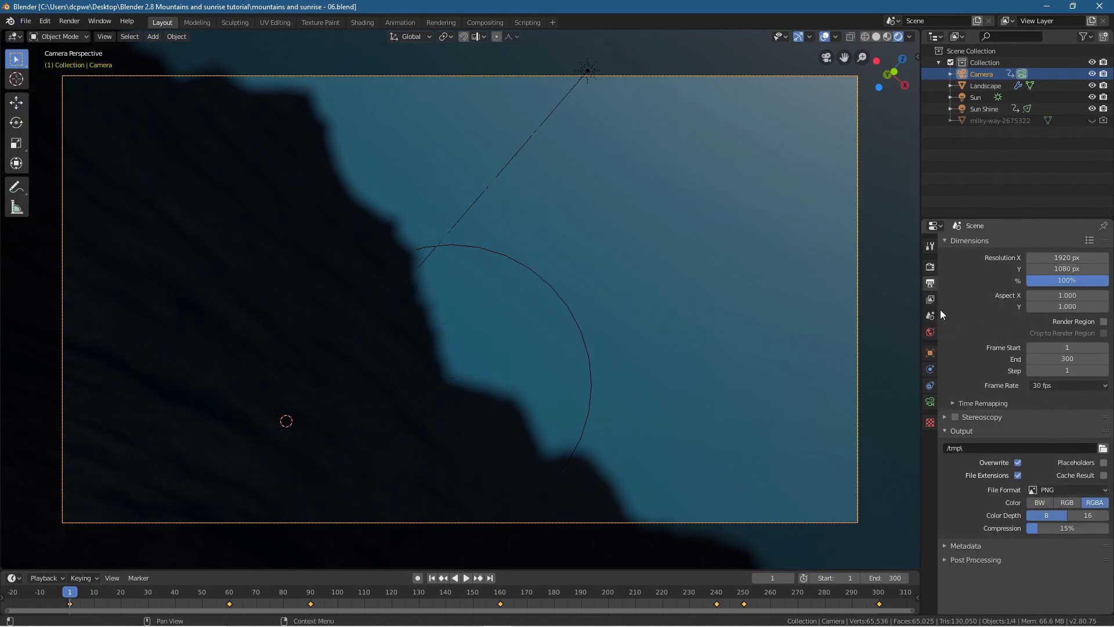
pyautogui.click(930, 267)
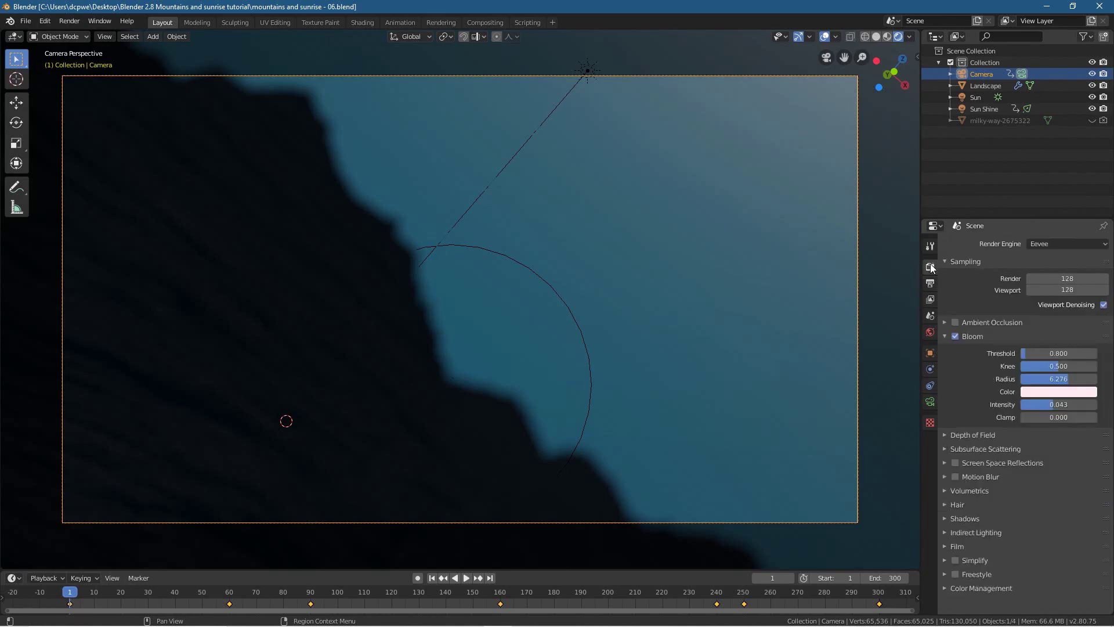
pyautogui.click(947, 495)
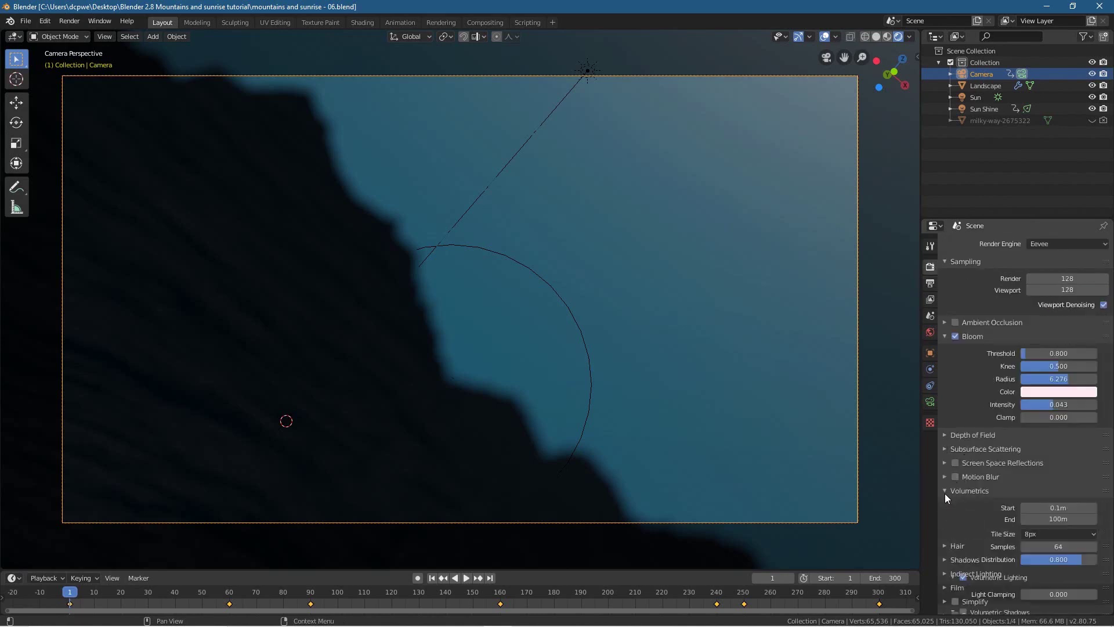
pyautogui.scroll(-3, 1066, 497)
pyautogui.click(1046, 467)
pyautogui.click(1037, 488)
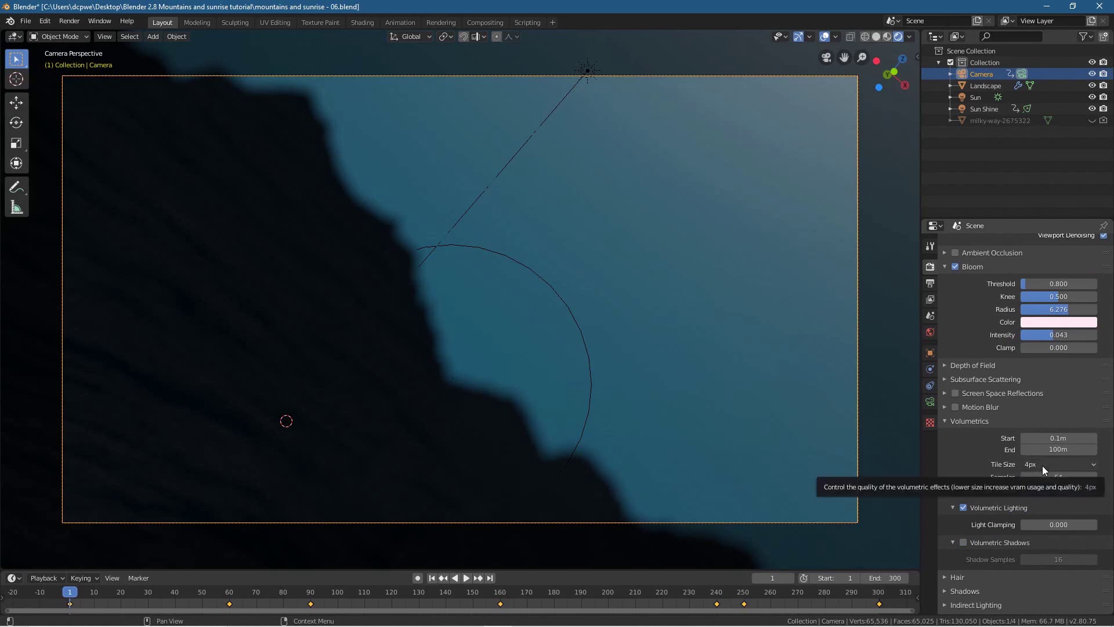
pyautogui.click(1042, 465)
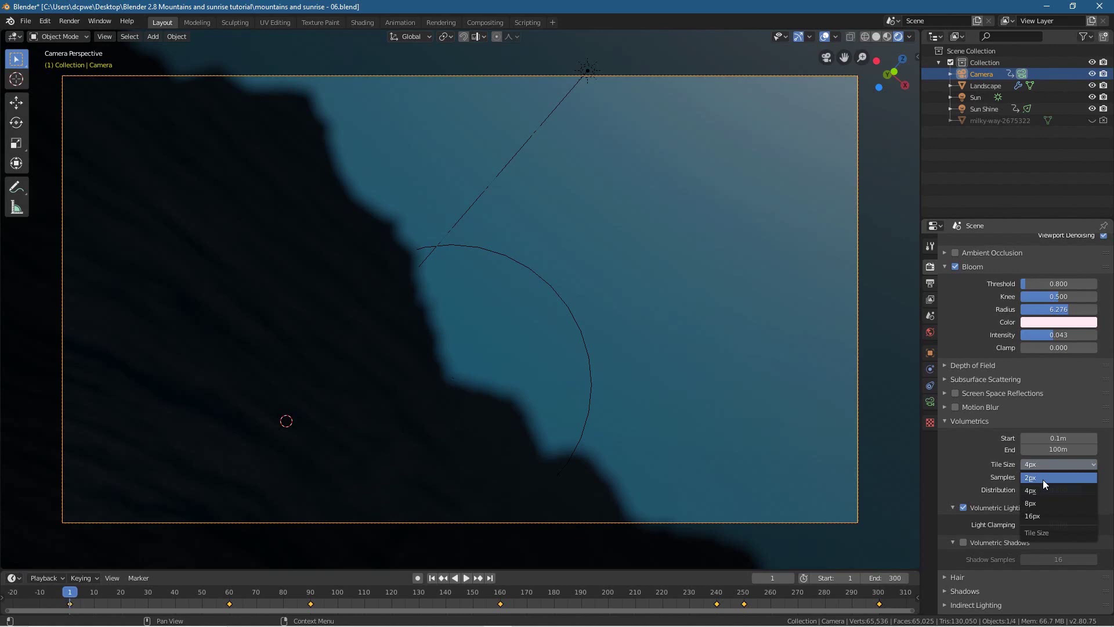
pyautogui.click(1046, 488)
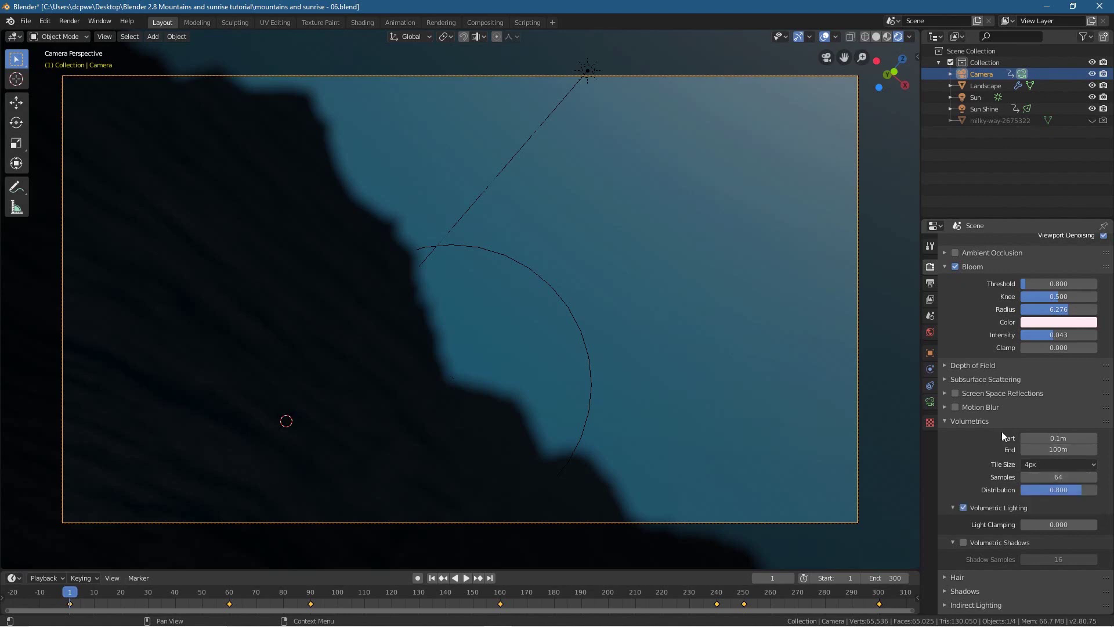
pyautogui.scroll(2, 1001, 432)
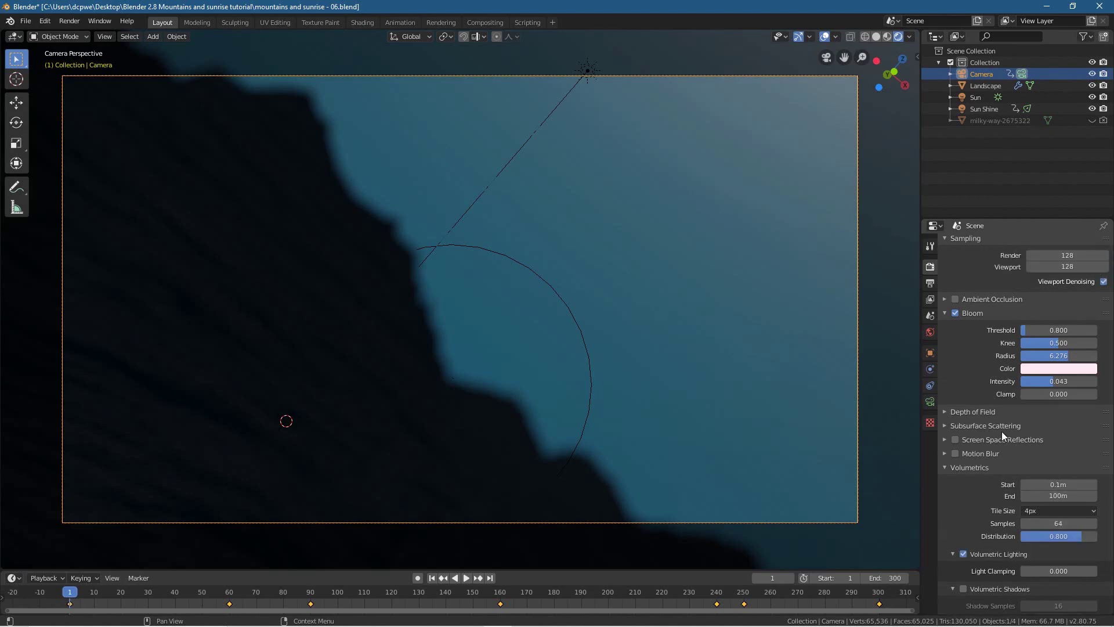
# Step: Set the render output to AVI JPEG, saved in the desktop folder "Blender 2.8 Mountains and sunrise tutorial"
pyautogui.click(932, 284)
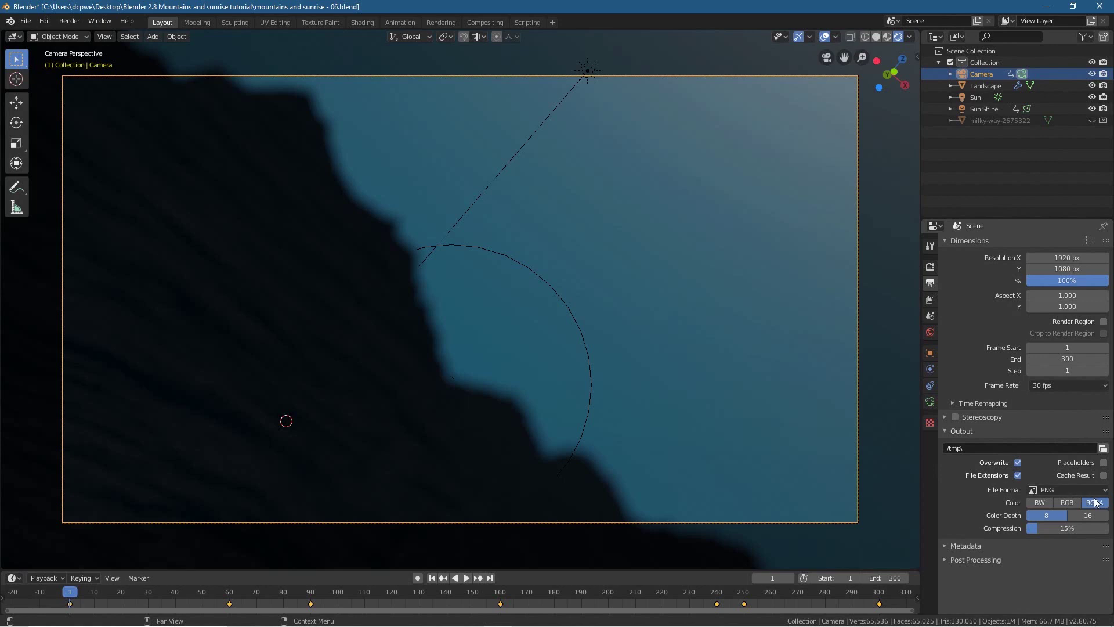
pyautogui.click(1078, 491)
pyautogui.click(1062, 530)
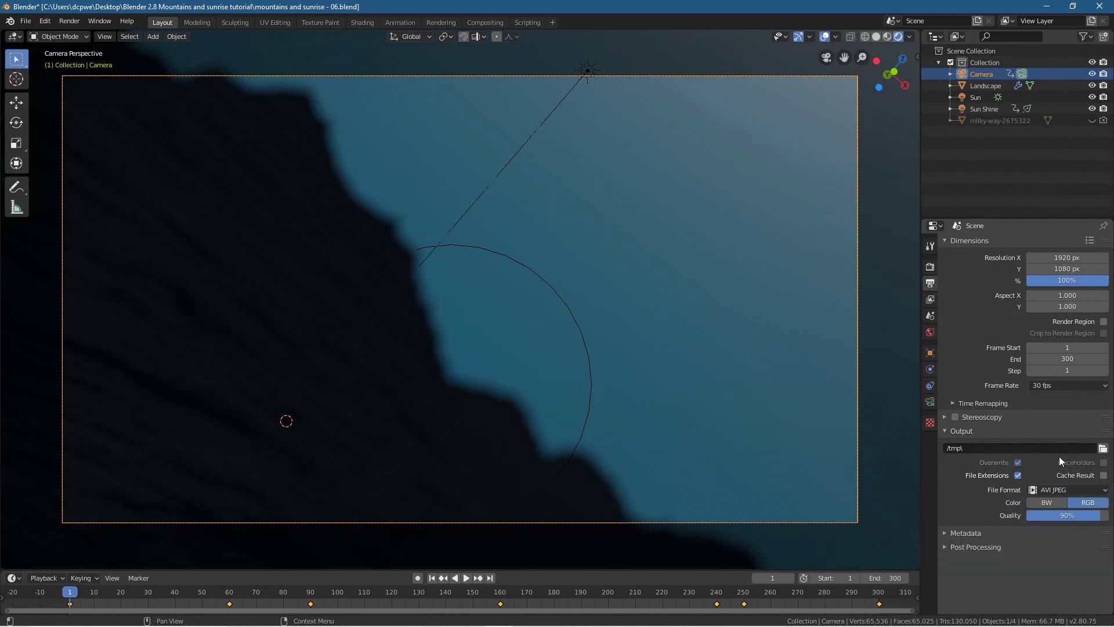
pyautogui.click(1102, 447)
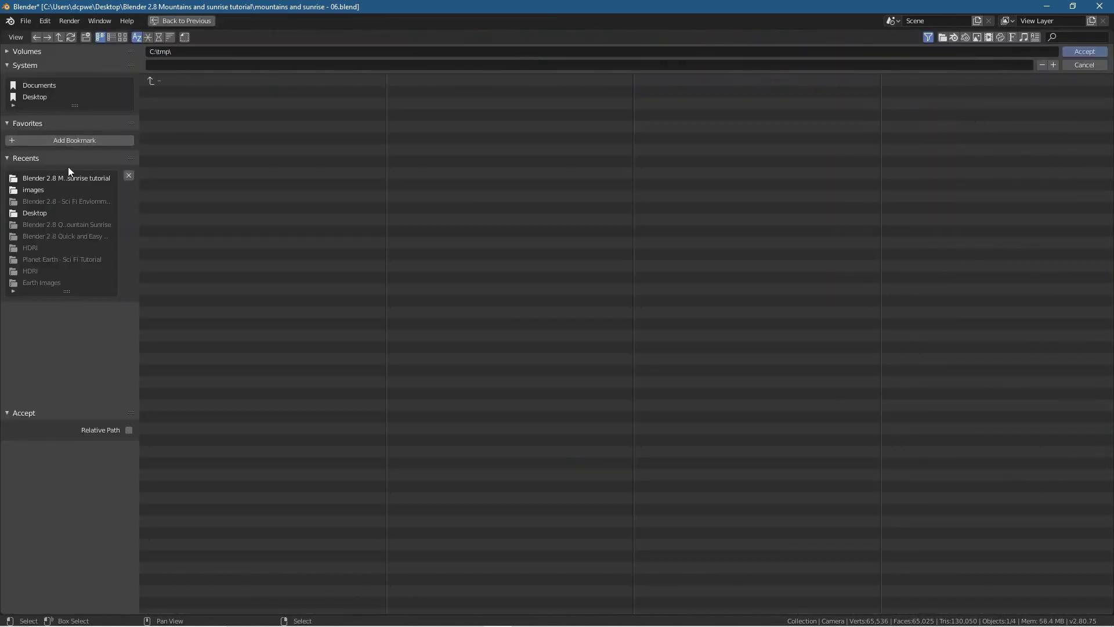
pyautogui.click(34, 99)
pyautogui.click(210, 114)
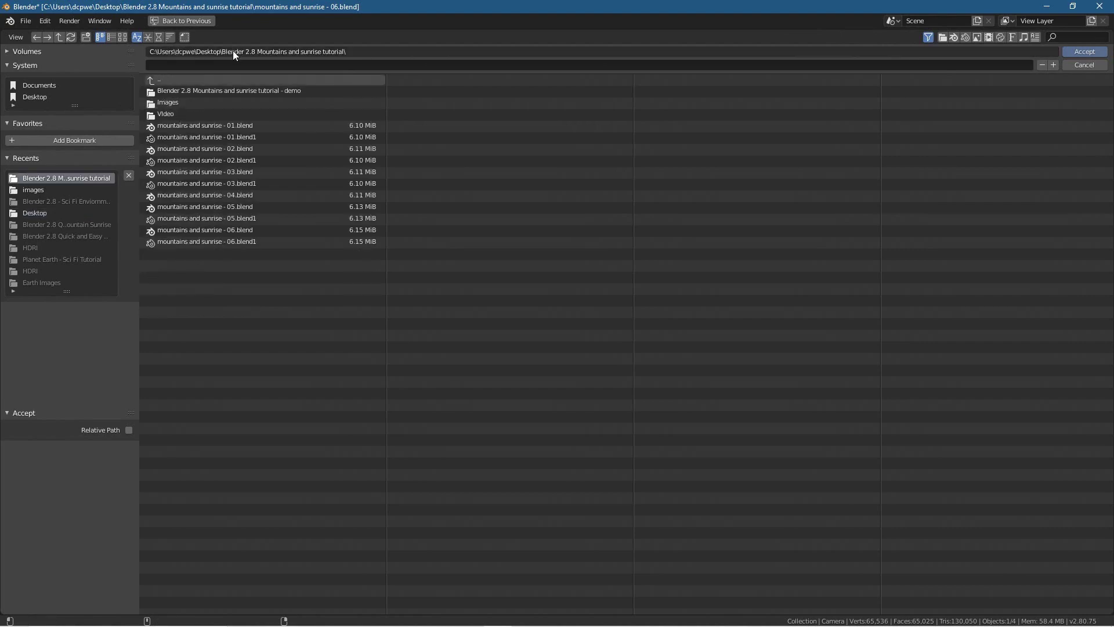
pyautogui.click(1070, 50)
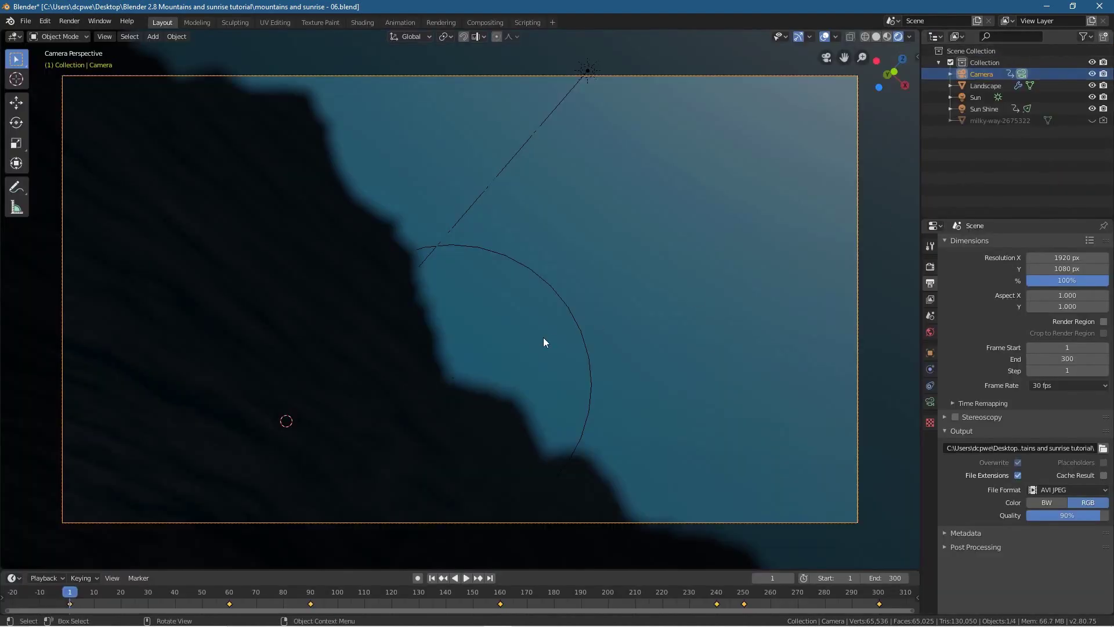
# Step: Render the full 300-frame animation, close the render window, and save the project
pyautogui.hotkey('ctrl', 'F12')
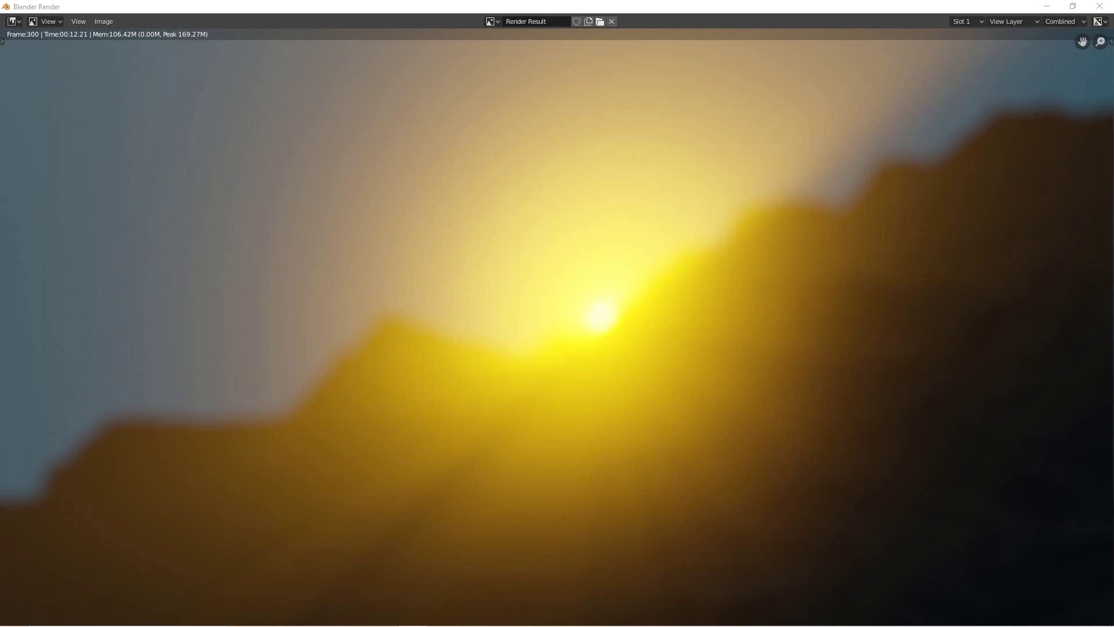
pyautogui.click(1099, 6)
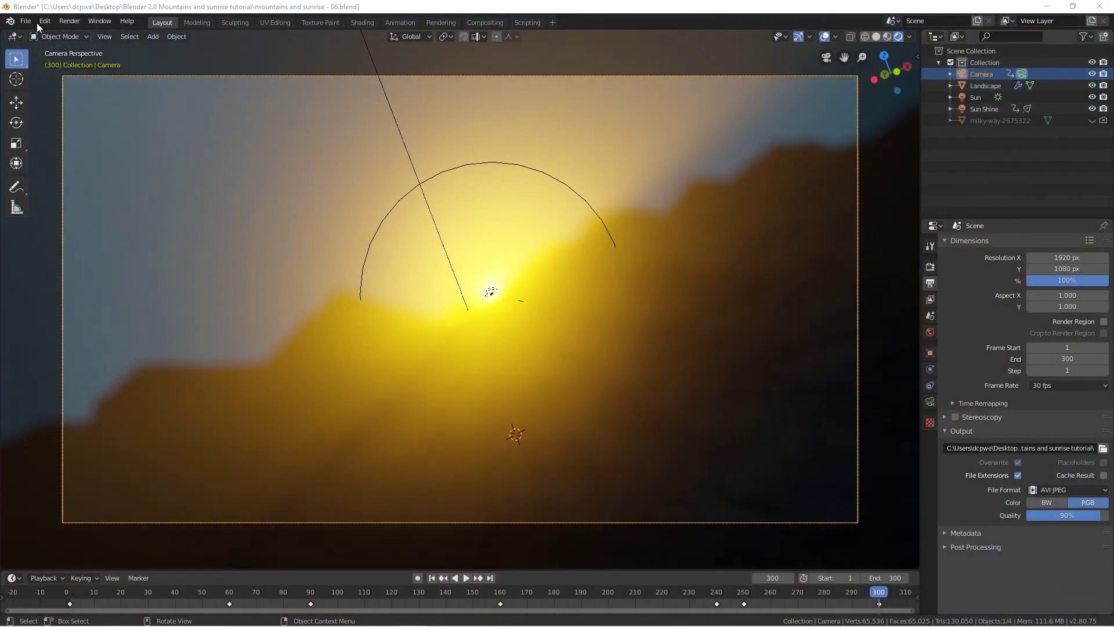
pyautogui.click(26, 21)
pyautogui.click(46, 98)
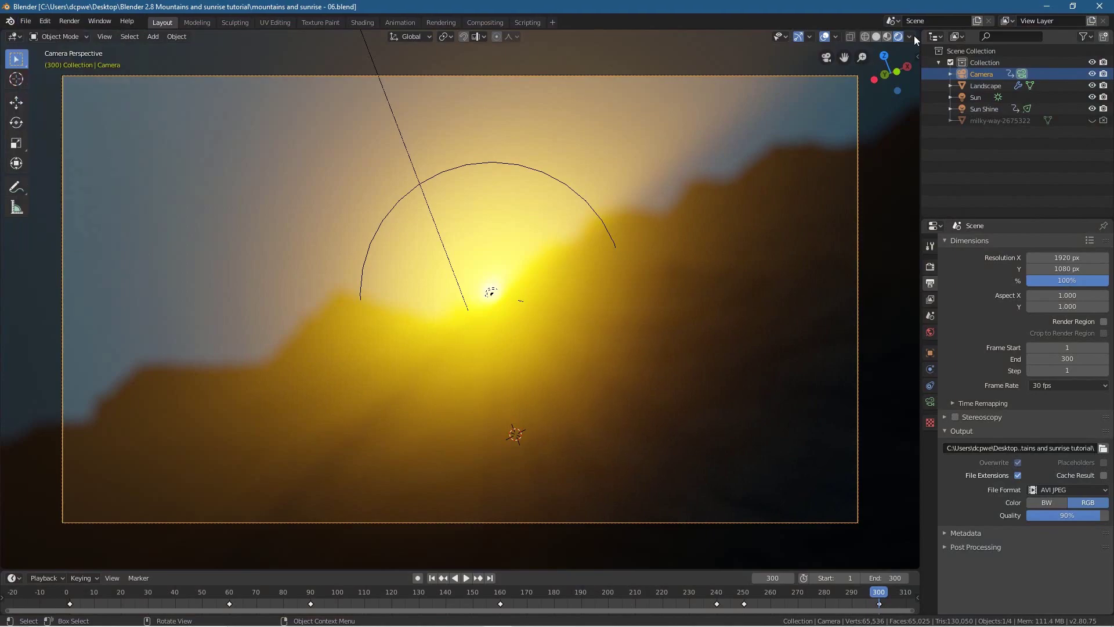
# Step: Minimize Blender, open the tutorial folder on the desktop, and play the rendered video 0001-0300.avi
pyautogui.click(1049, 6)
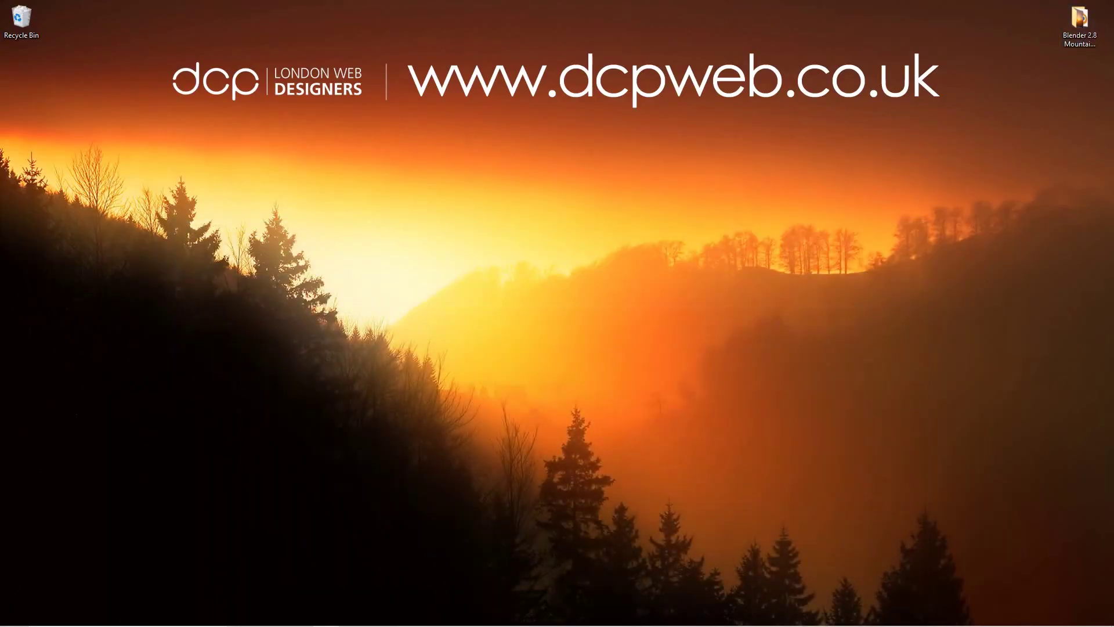
pyautogui.doubleClick(1079, 21)
pyautogui.moveTo(812, 119); pyautogui.dragTo(519, 119)
pyautogui.click(502, 207)
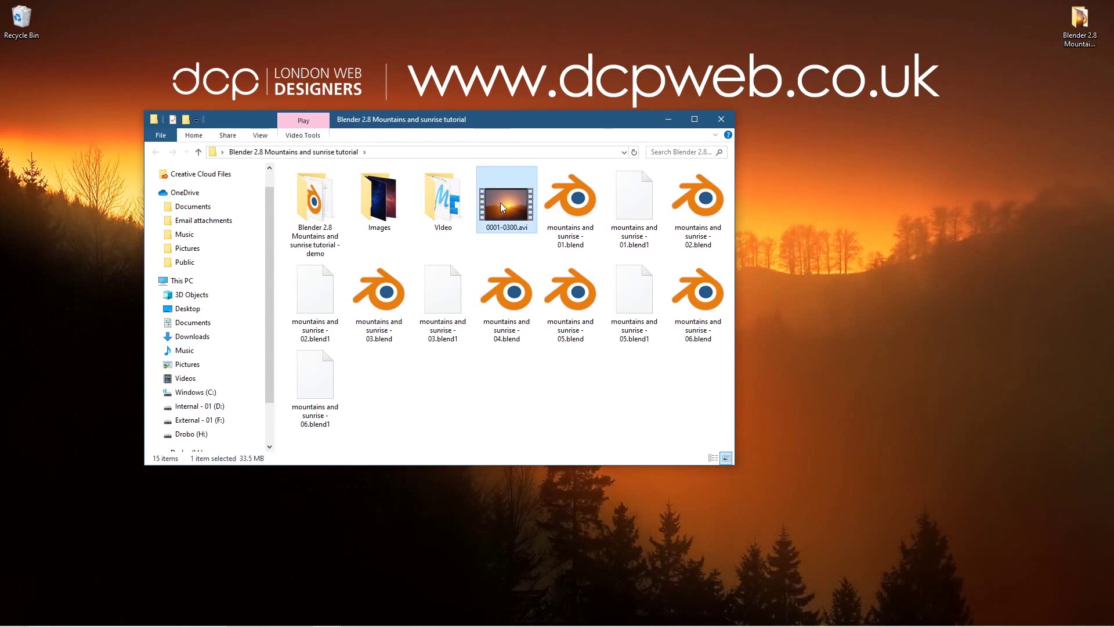
pyautogui.doubleClick(486, 200)
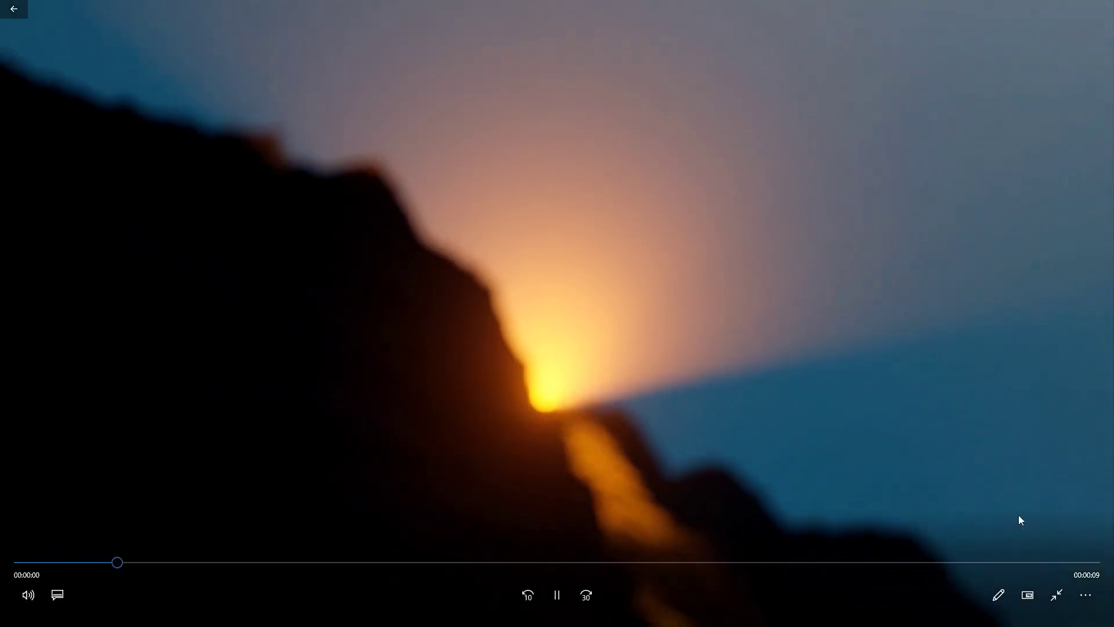
# Step: Turn on Repeat for the video, and scrub through it to its end to review the sunrise and focus changes
pyautogui.click(1085, 594)
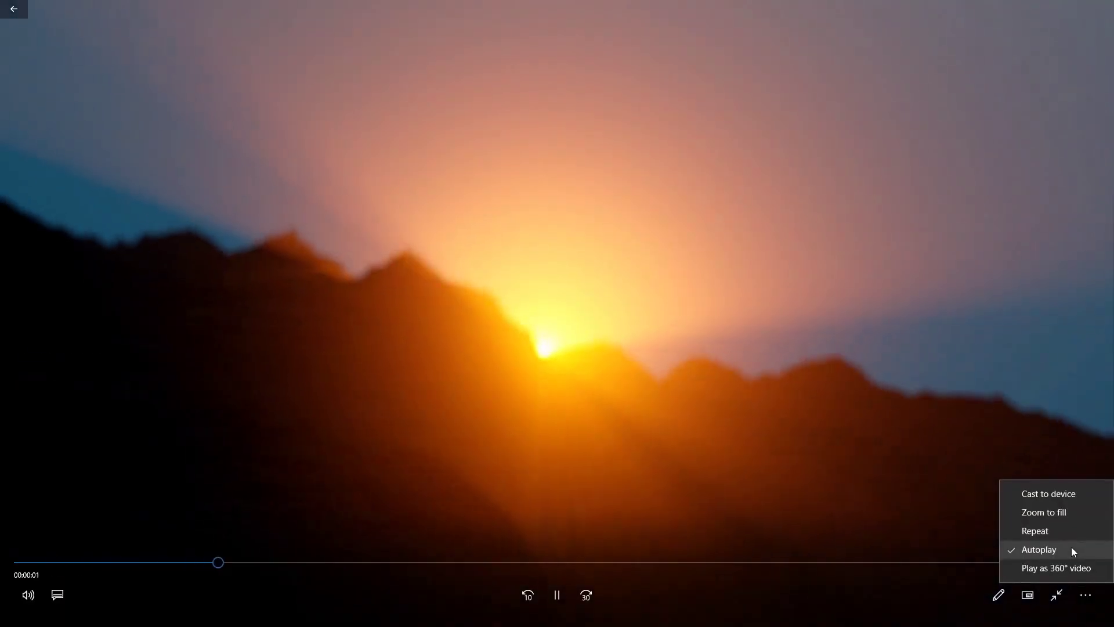
pyautogui.click(1059, 536)
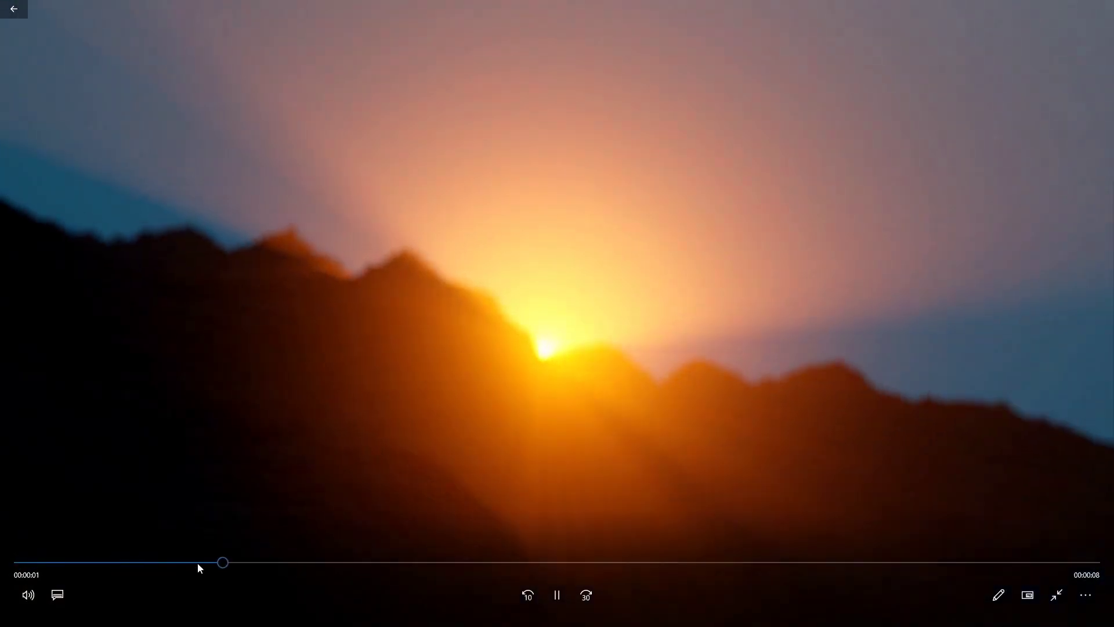
pyautogui.moveTo(329, 561); pyautogui.dragTo(209, 562)
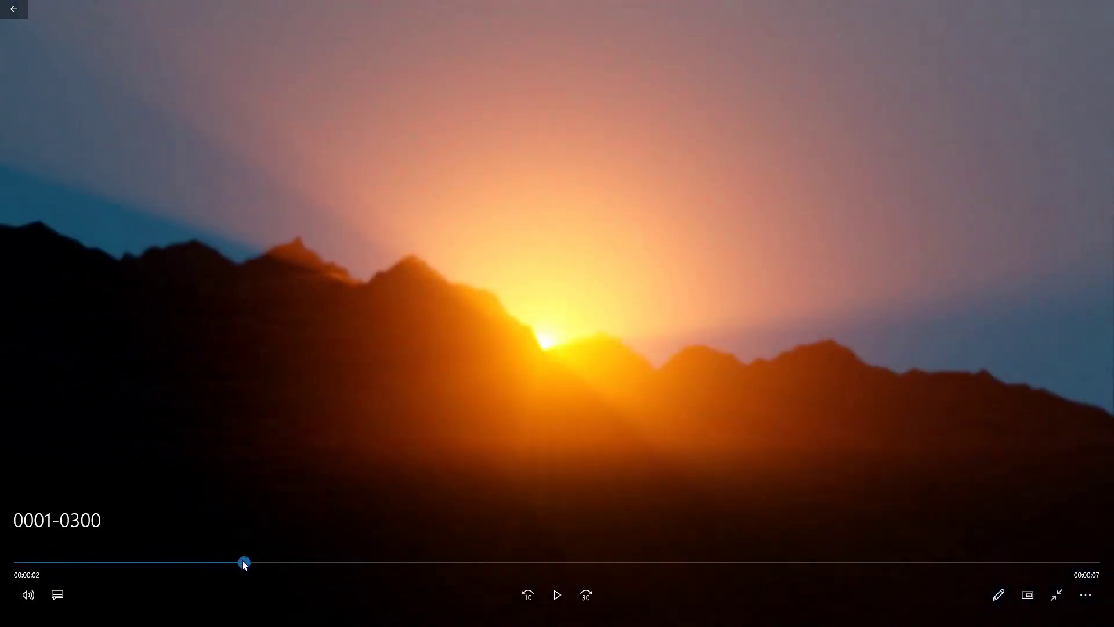
pyautogui.moveTo(231, 560); pyautogui.dragTo(1027, 576)
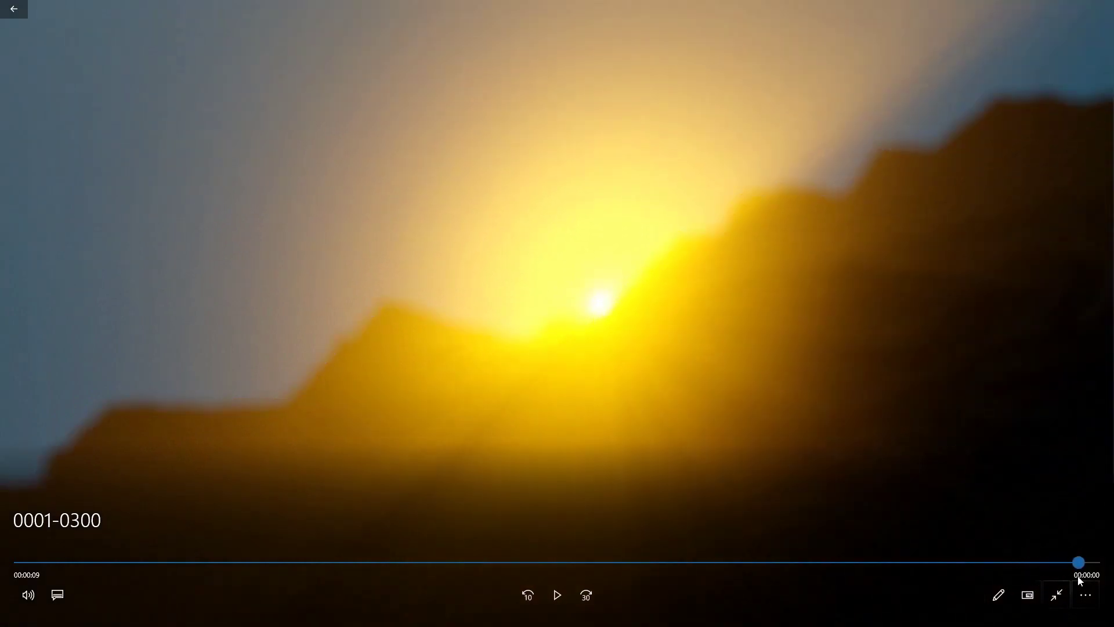